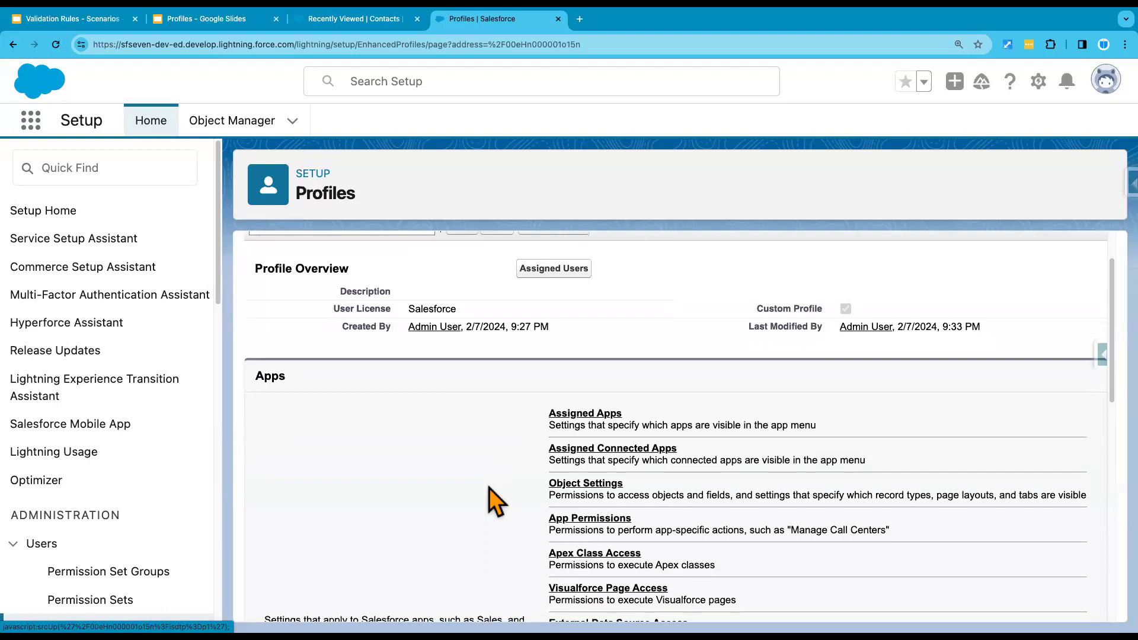
Step: Open Object Settings > Accounts for the Custom: Standard User profile and start editing it
left_click(590, 490)
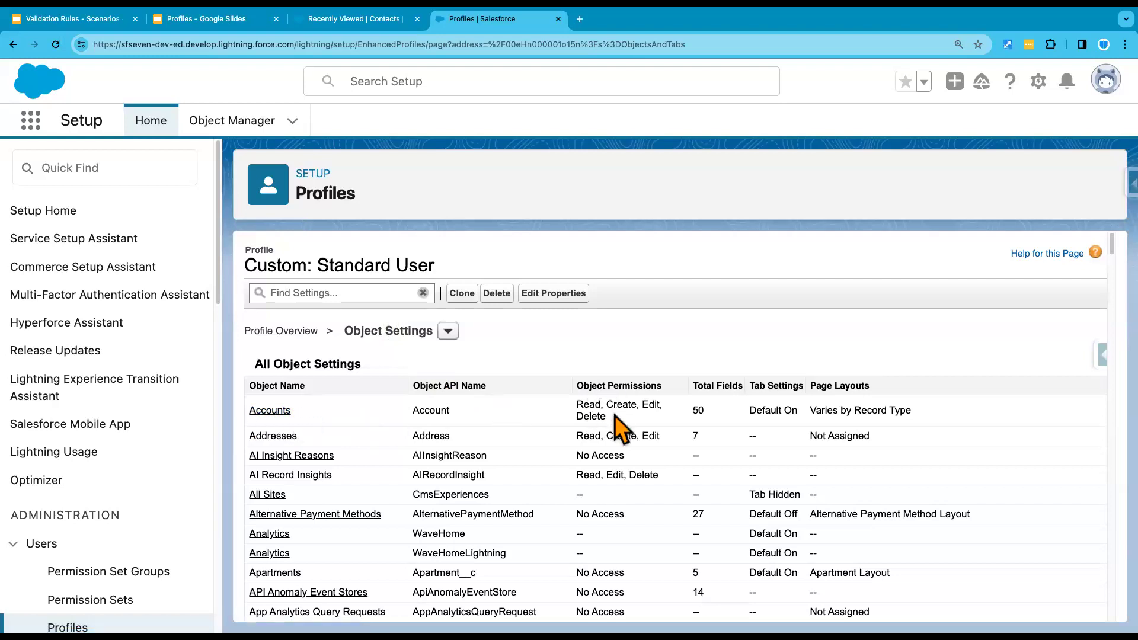
left_click_drag(620, 422, 581, 404)
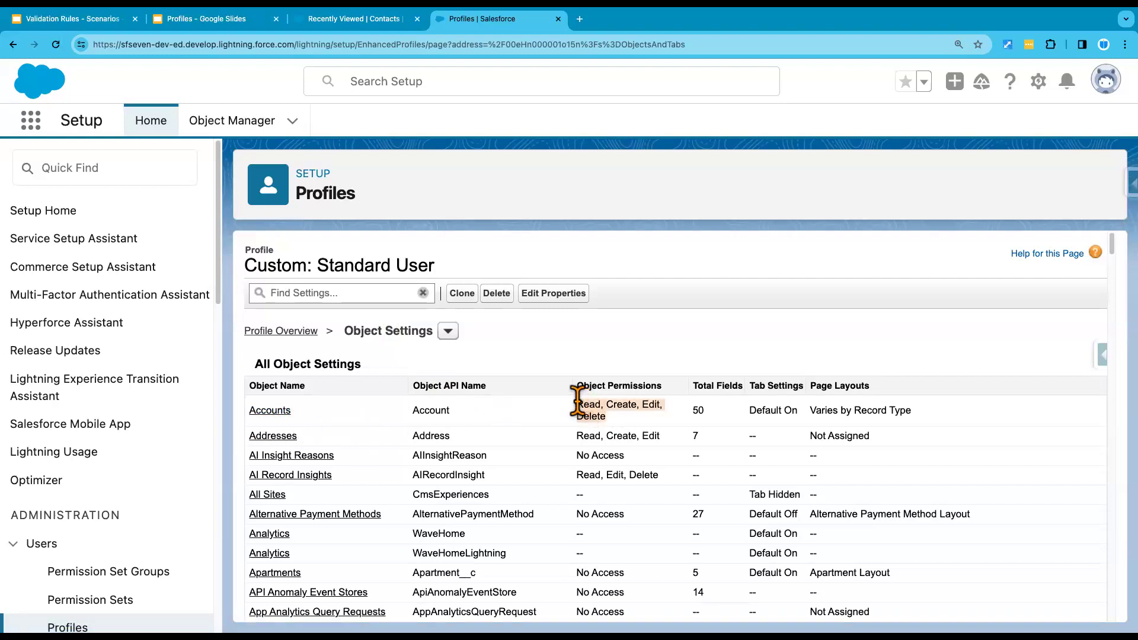
left_click(270, 410)
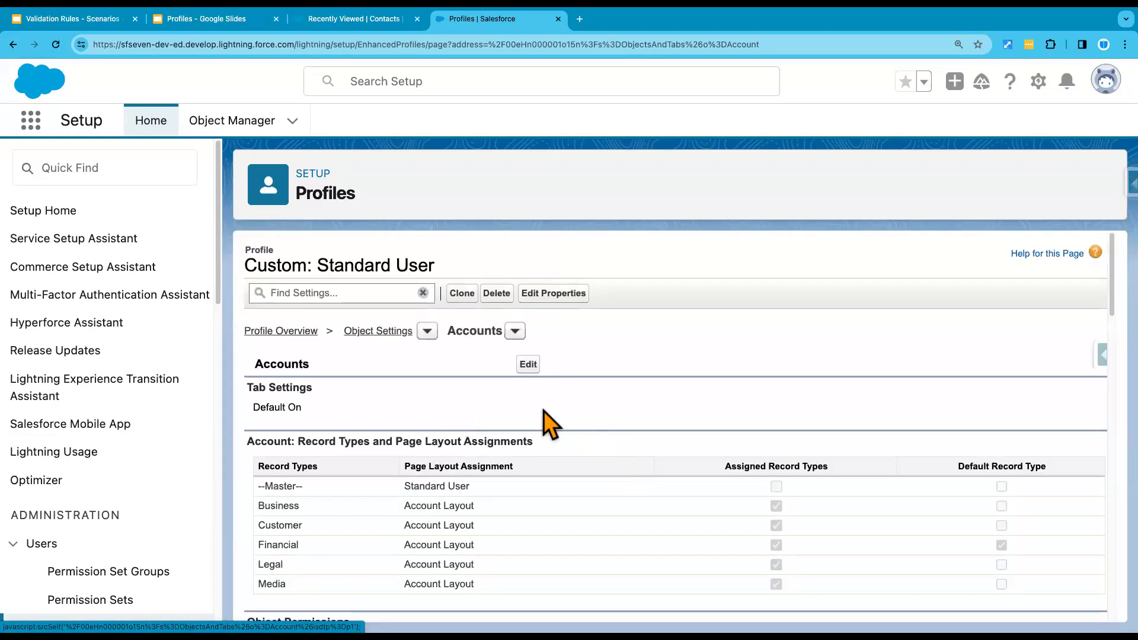
left_click(528, 365)
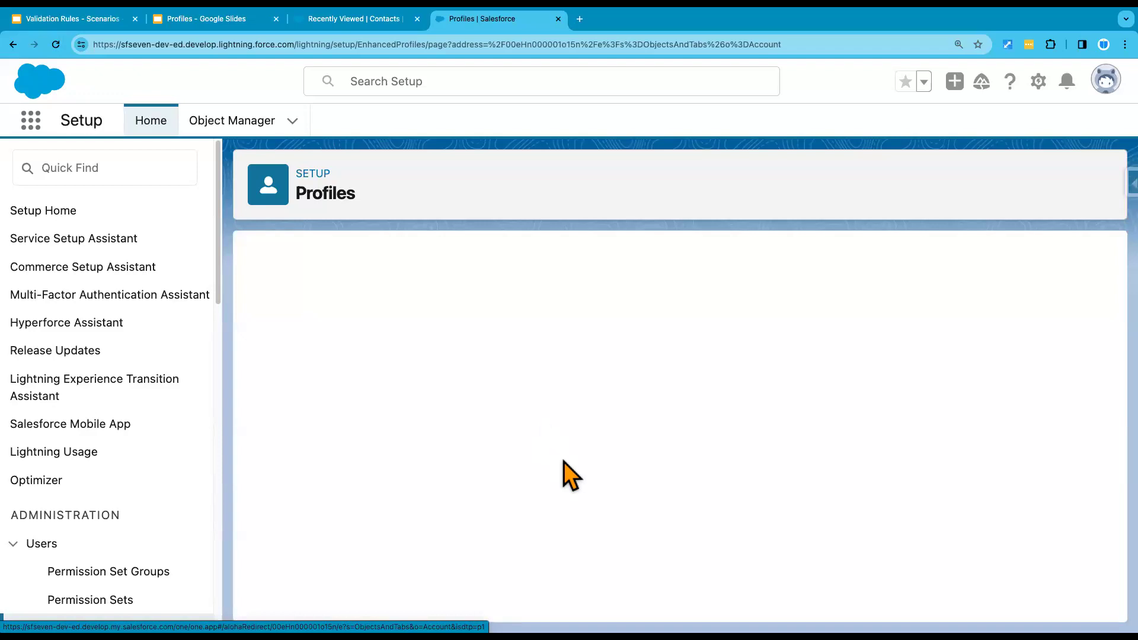
Step: Toggle View All on and off, then clear Delete in the Account object permissions
scroll(564, 474, "down", 6)
scroll(566, 473, "down", 1)
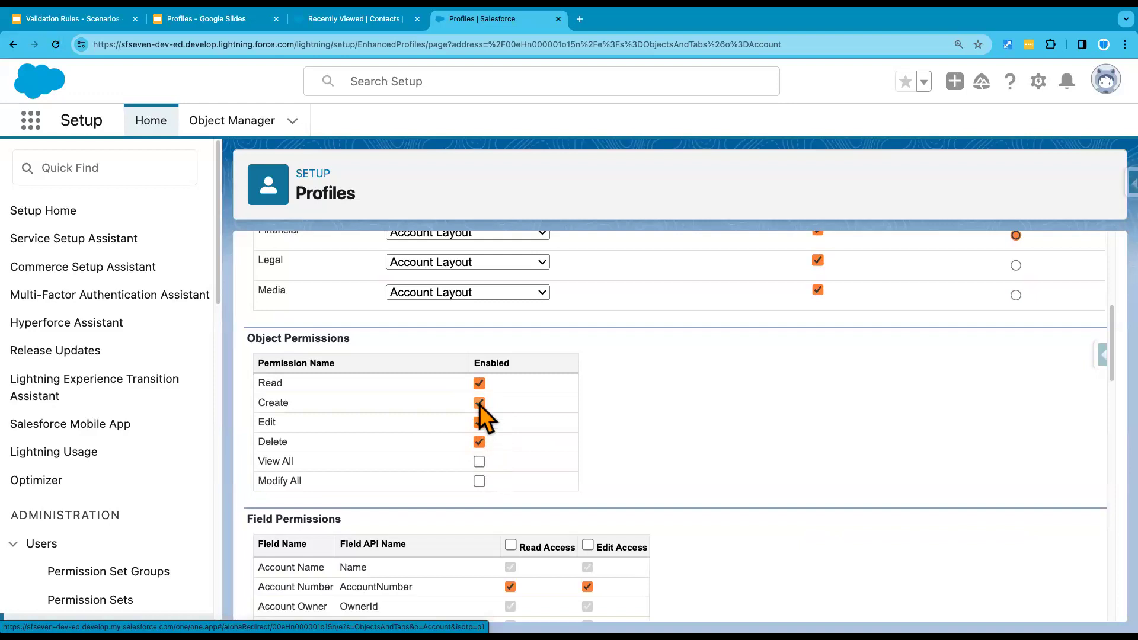
left_click(479, 461)
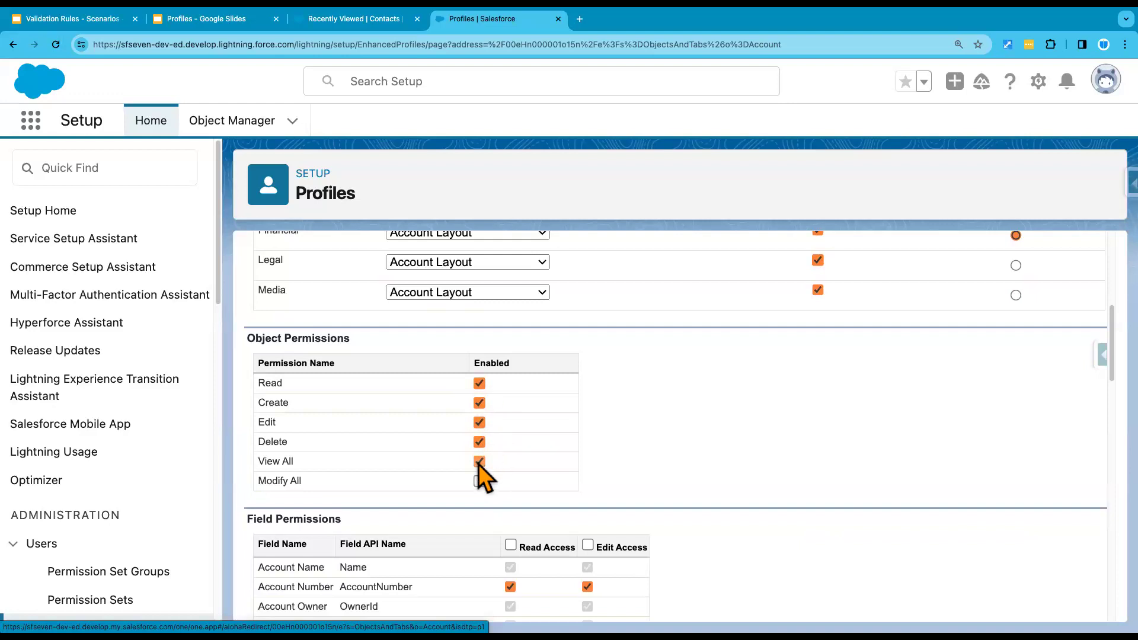
left_click(479, 462)
left_click(479, 442)
left_click(479, 442)
left_click(479, 442)
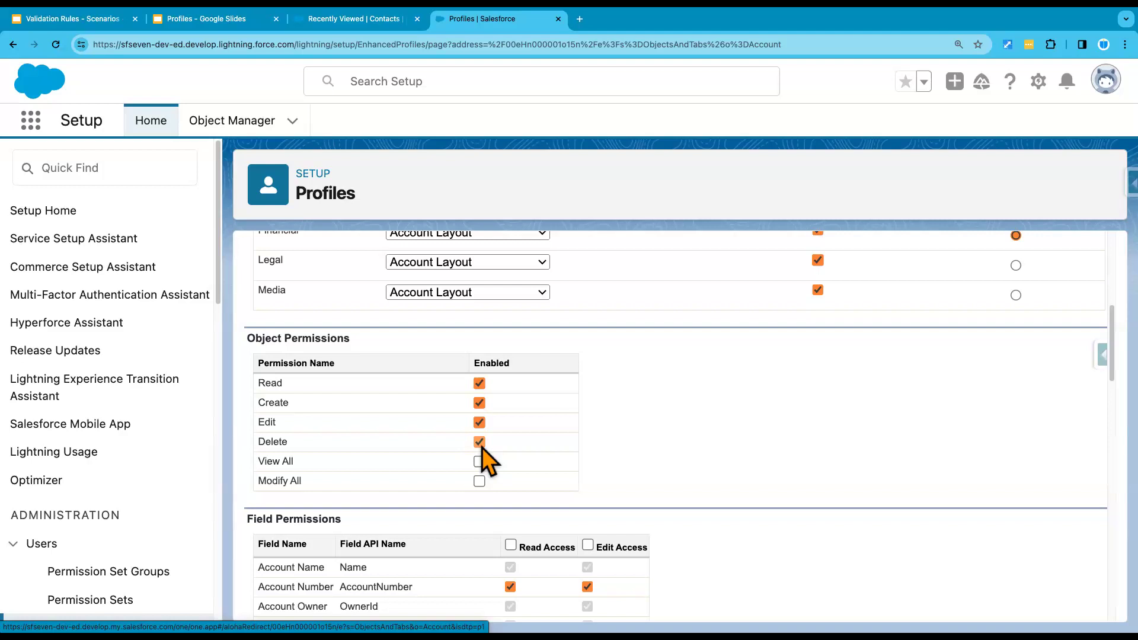
left_click(480, 442)
Step: Clear Edit, toggle Read off and back on, then cancel the Account permission edits
left_click(479, 423)
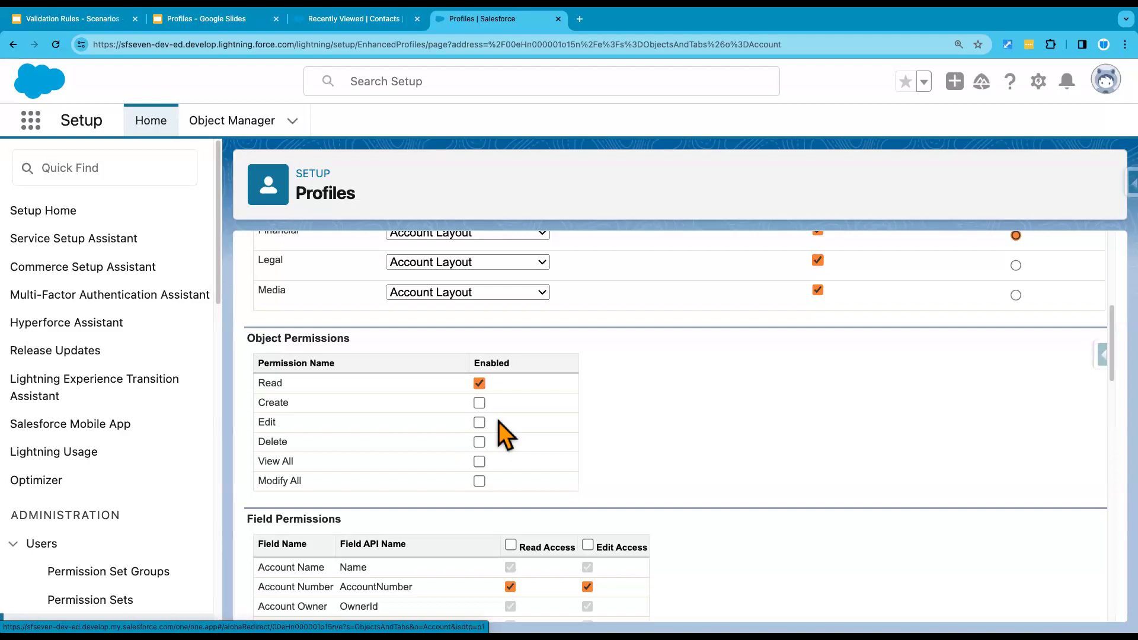
left_click(480, 384)
left_click(479, 383)
scroll(579, 432, "up", 6)
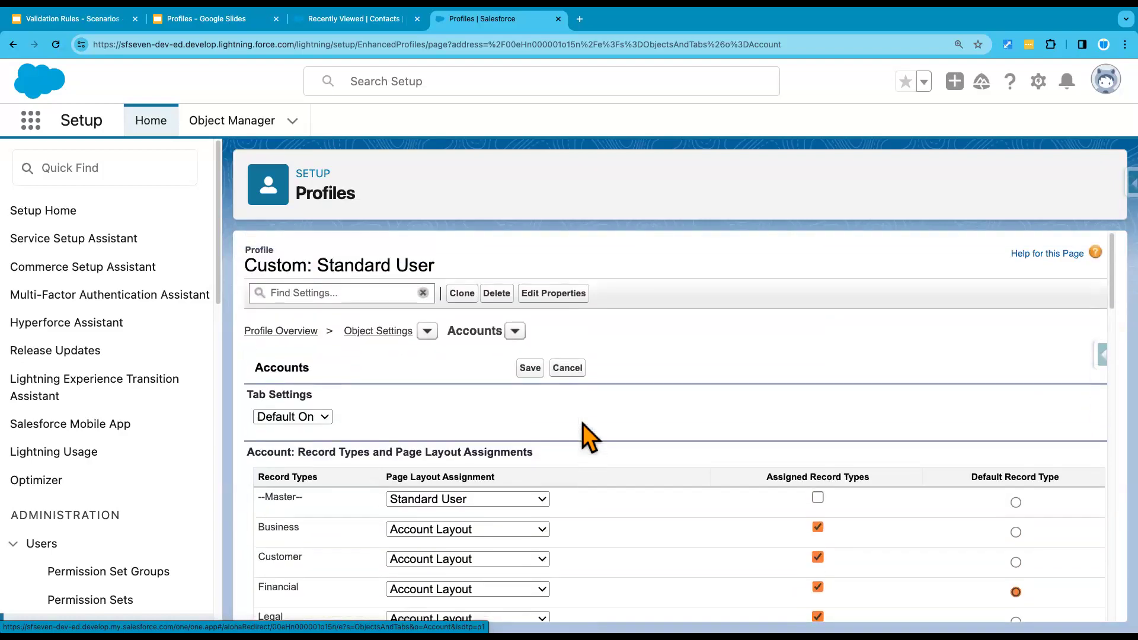
left_click(567, 369)
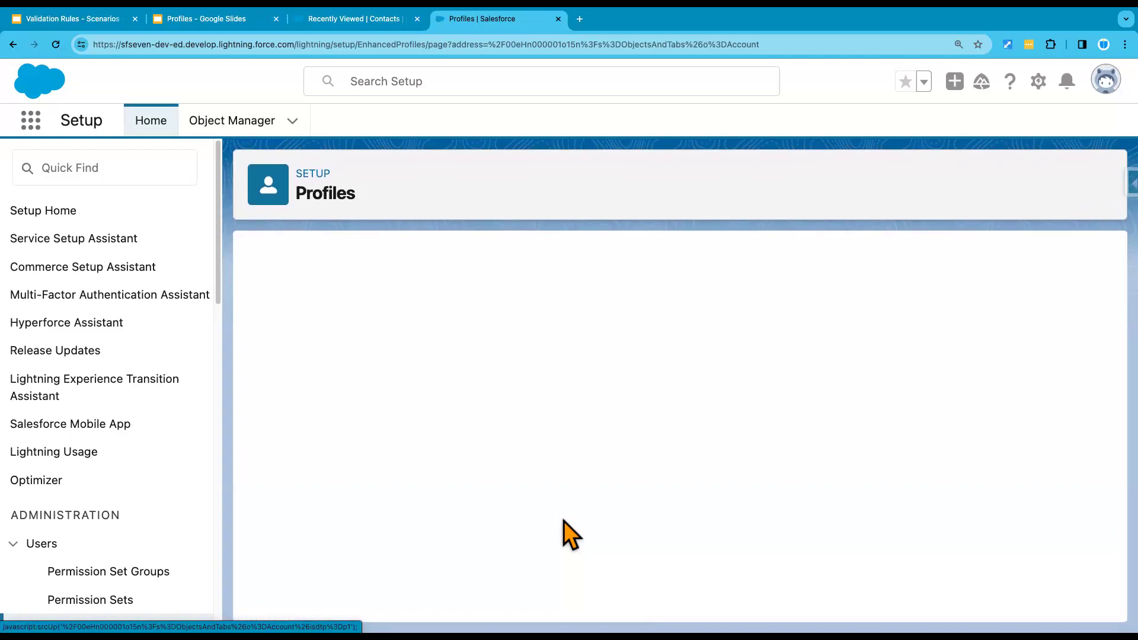
Step: Scroll down the Standard User profile's Accounts settings page
scroll(570, 534, "down", 5)
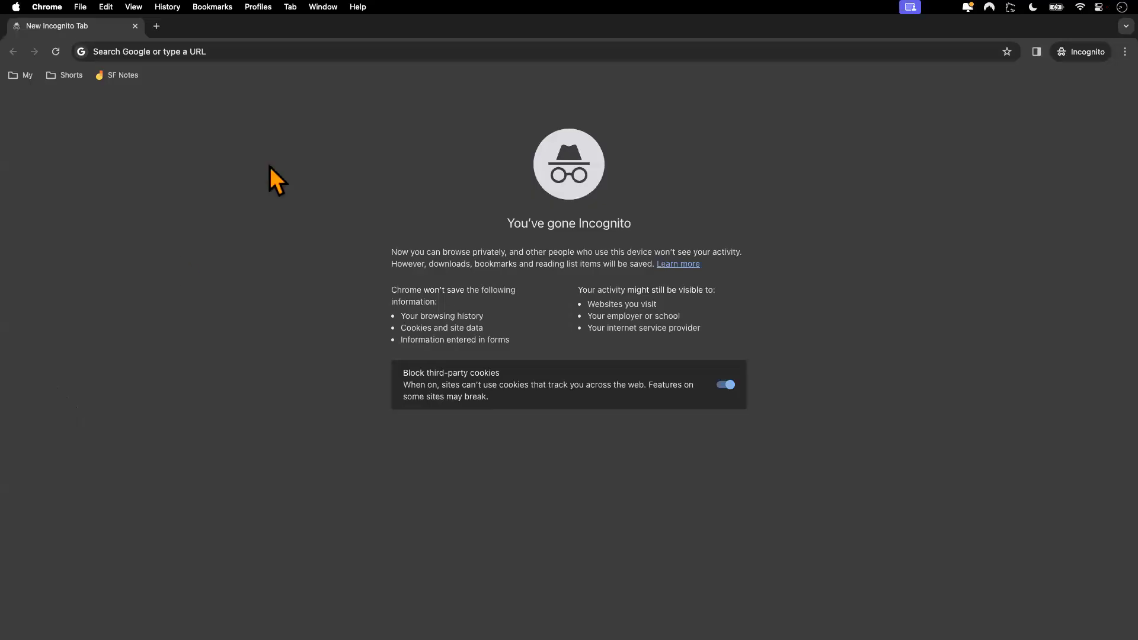
Step: Go to the Salesforce login page and log in with the test user's username and password
left_click(255, 43)
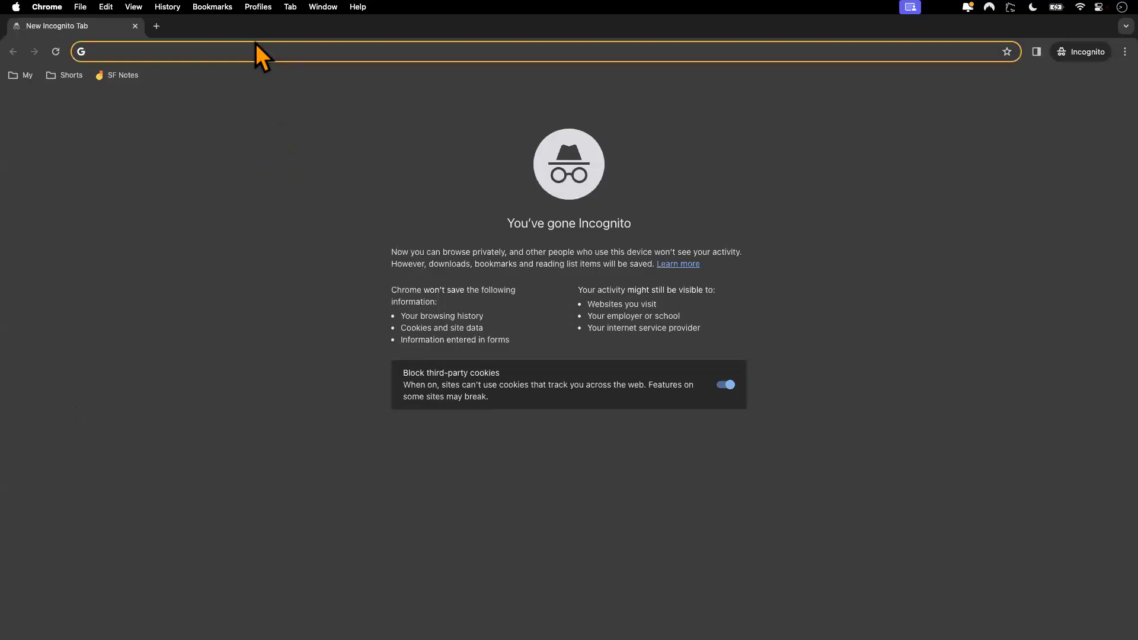
type("login")
key("Return")
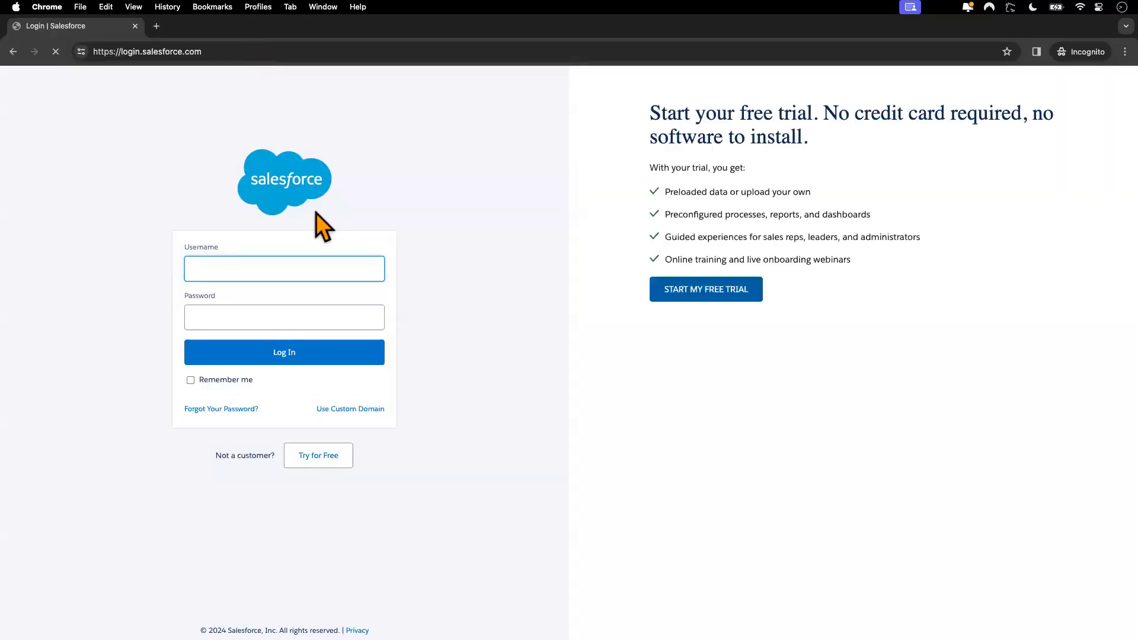
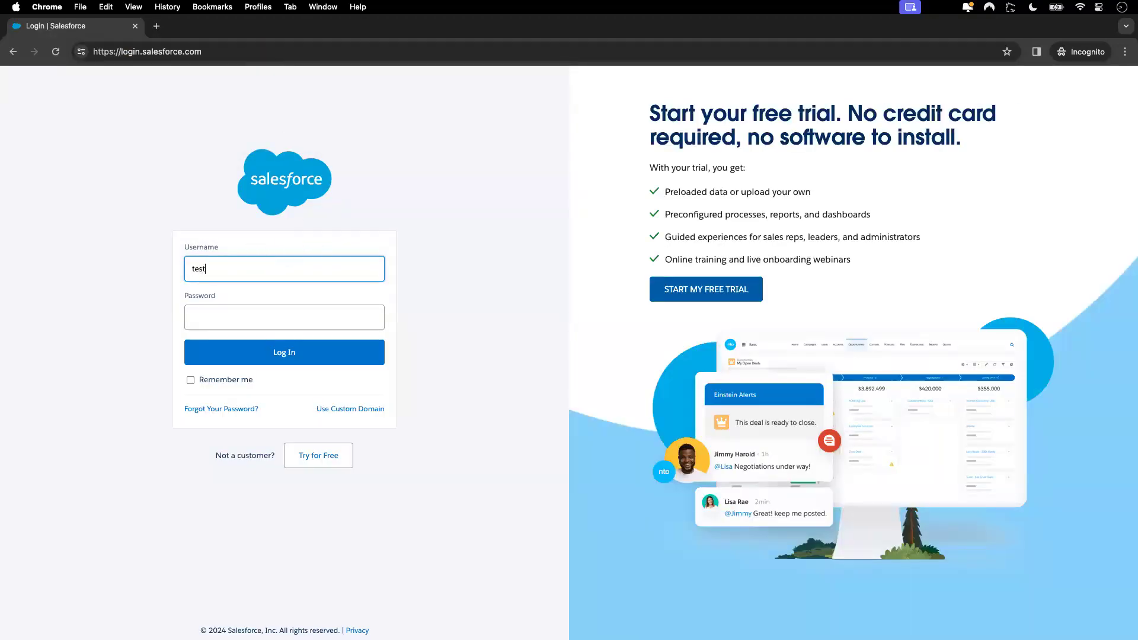
left_click(249, 314)
type("••••••••••")
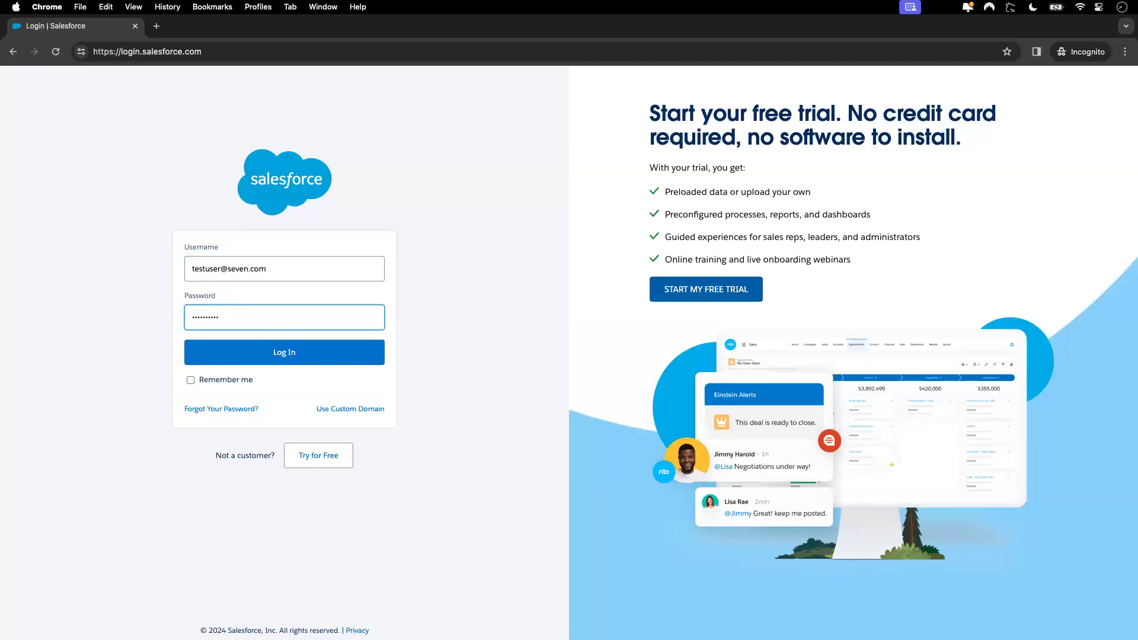
left_click(282, 354)
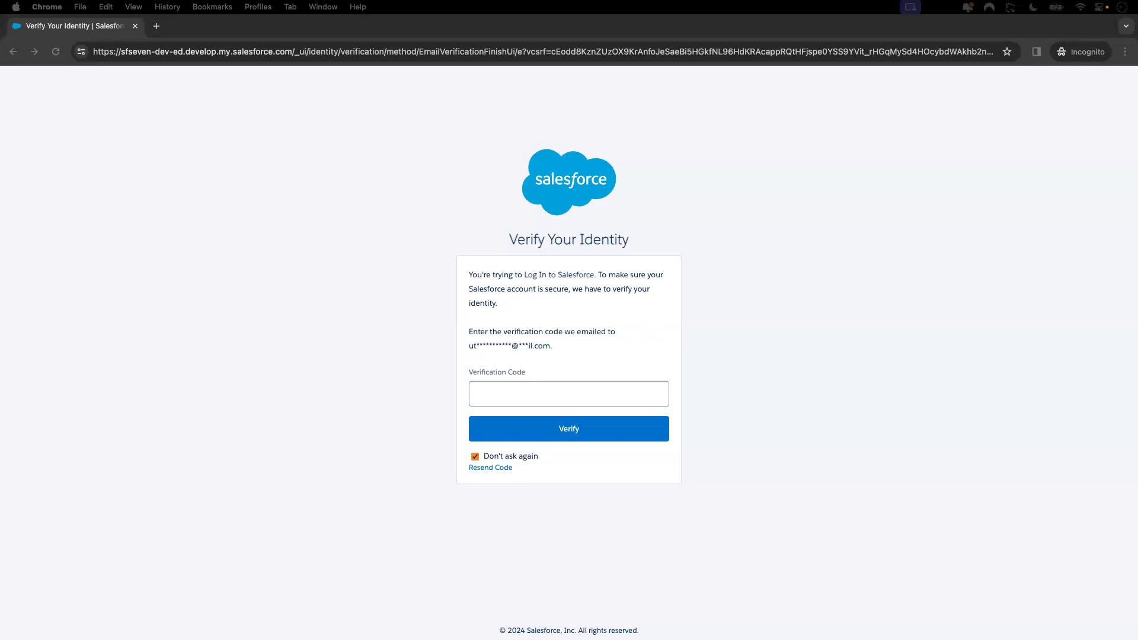
Step: Paste and submit the emailed verification code
left_click(531, 394)
key("super+v")
left_click(545, 430)
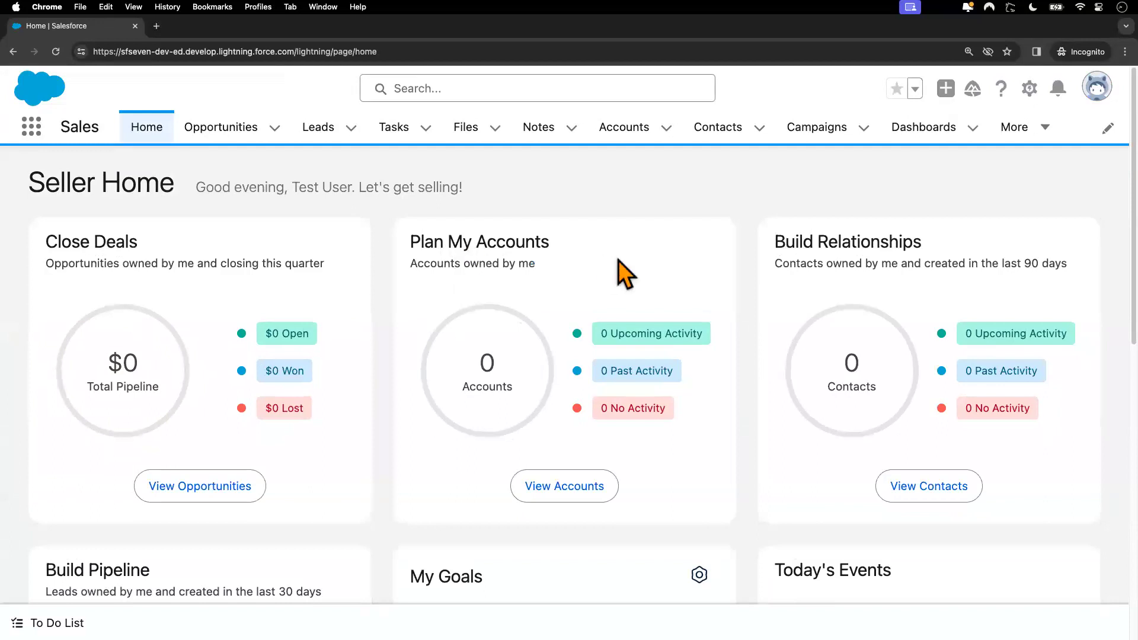
Step: Allow third-party cookies for the Salesforce site, then go to the Accounts list
left_click(1097, 89)
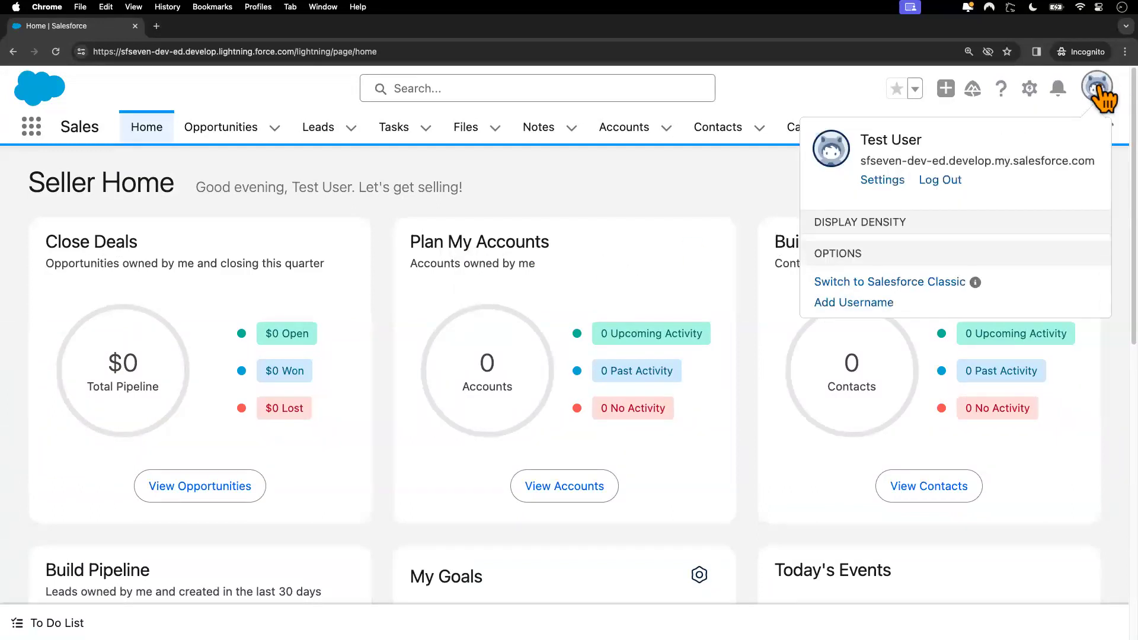
left_click(987, 51)
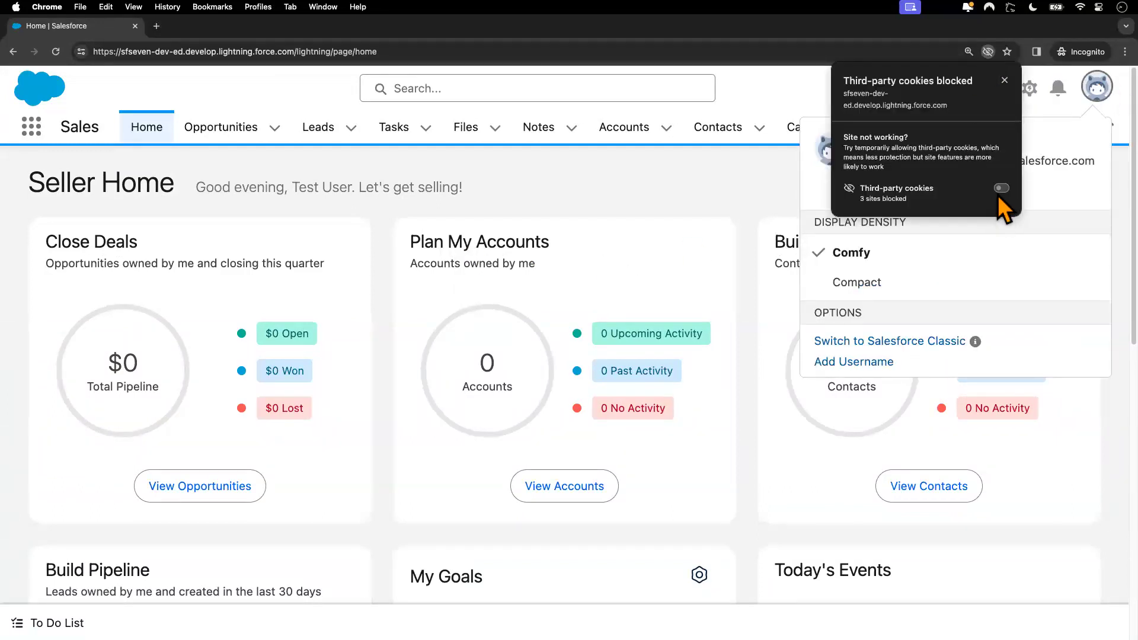
left_click(1001, 188)
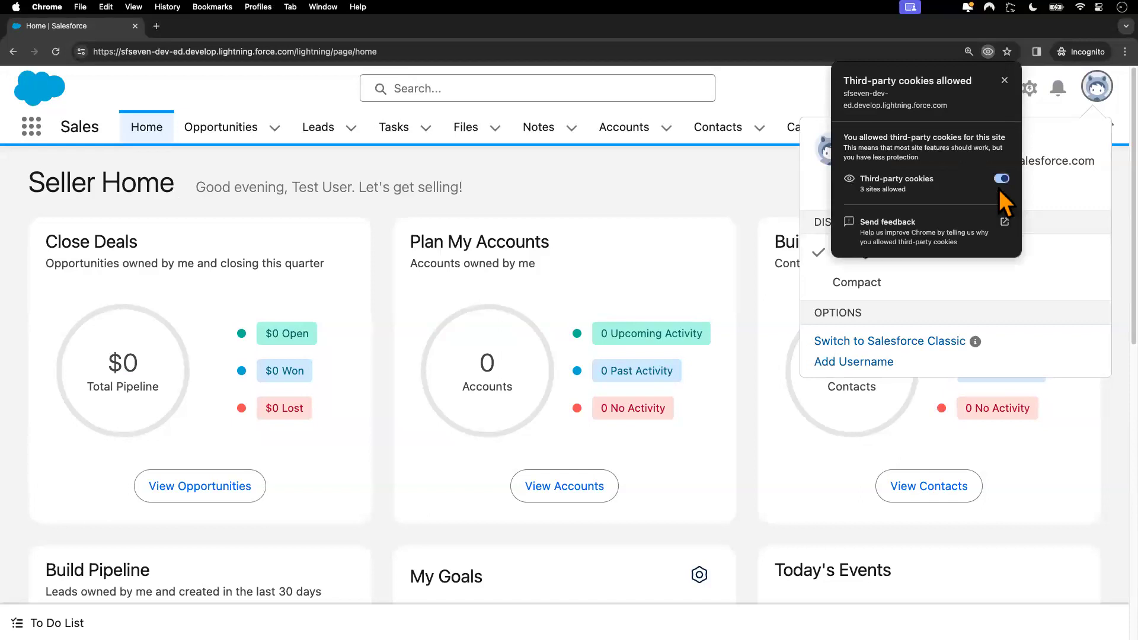
left_click(783, 176)
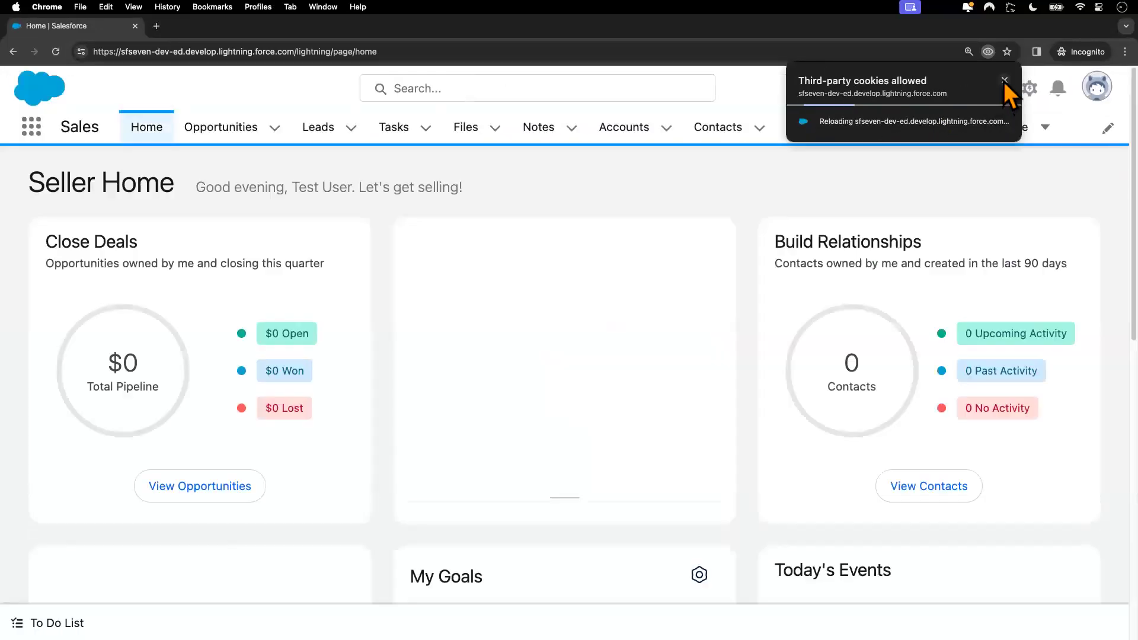
left_click(1004, 81)
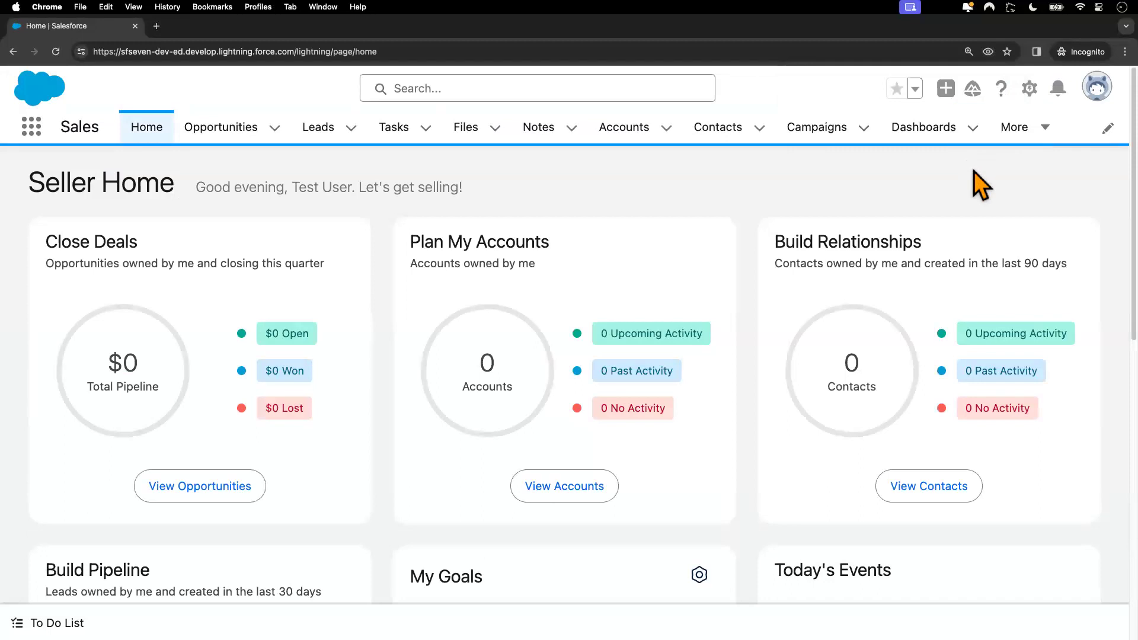
left_click(1097, 84)
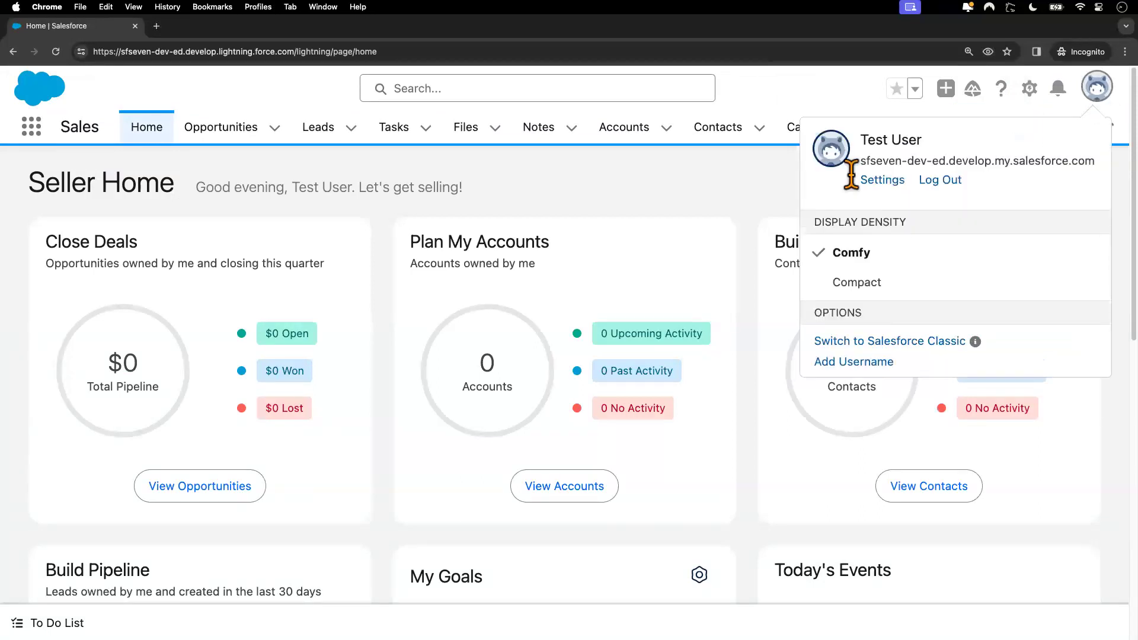
left_click(748, 204)
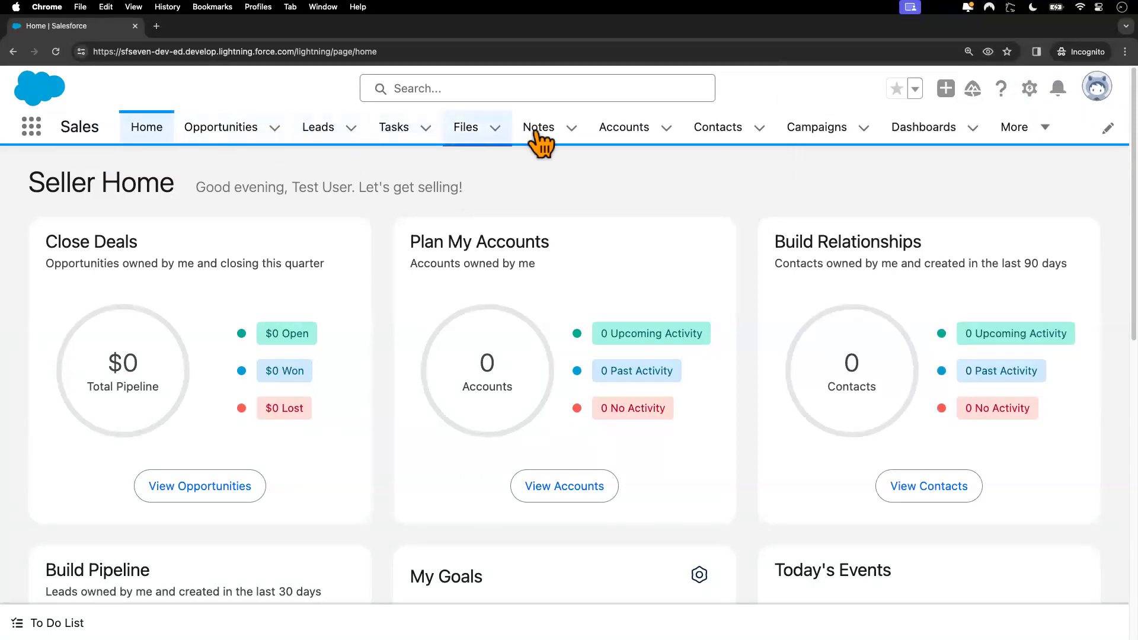
left_click(620, 130)
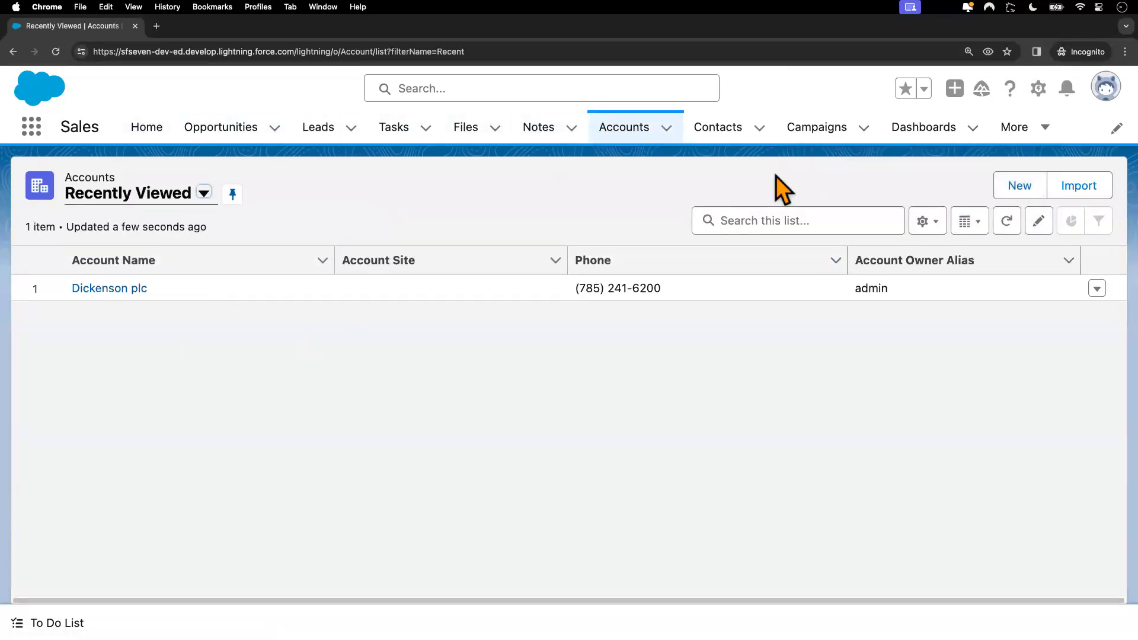
Step: Start a new Business account named Test and attempt to save it
left_click(1012, 195)
left_click(524, 304)
left_click(899, 508)
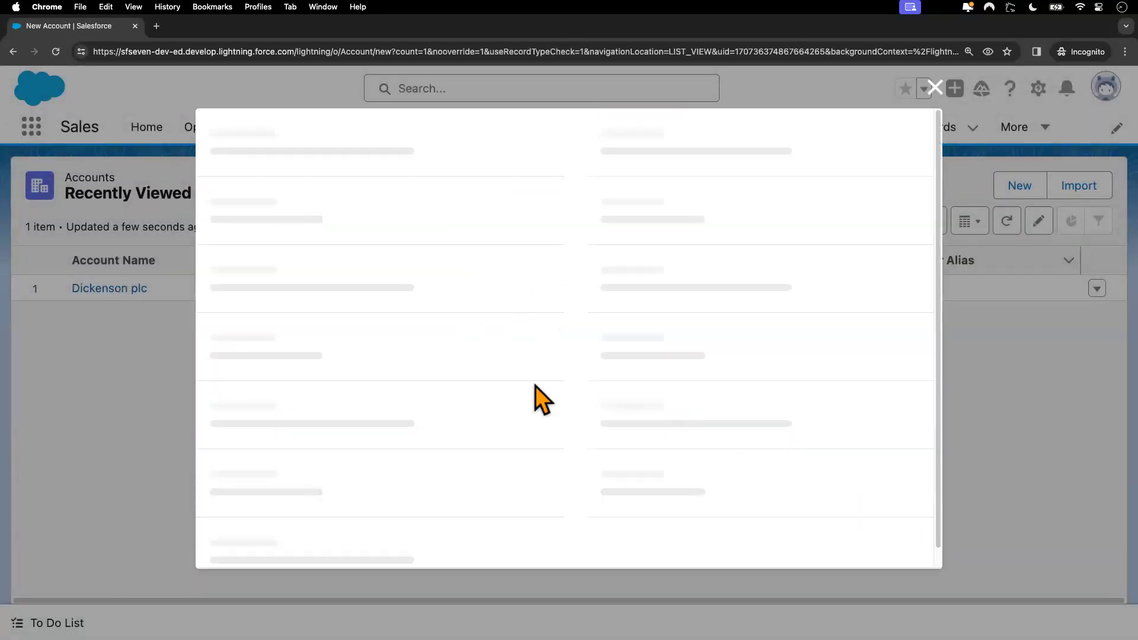
type("Tes")
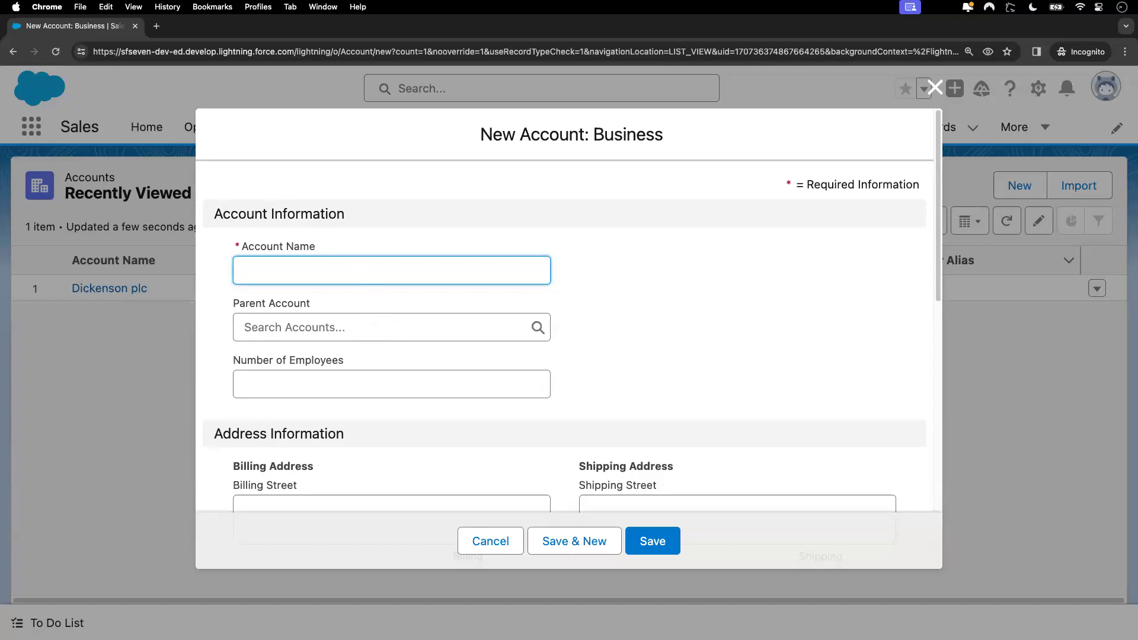
type("t")
scroll(421, 419, "down", 5)
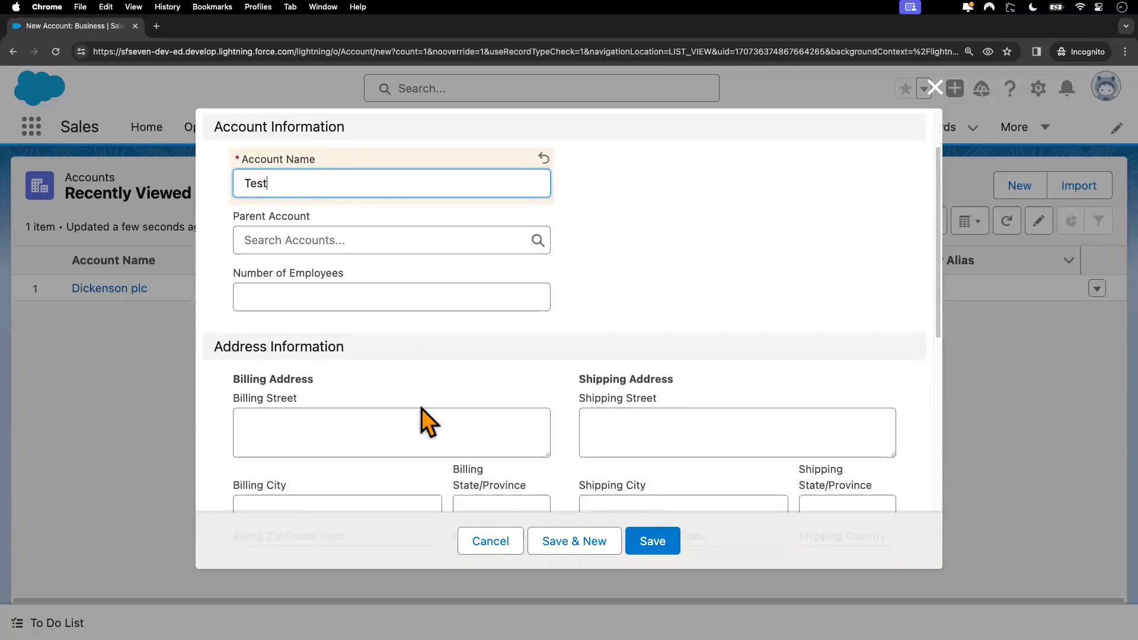
left_click(651, 542)
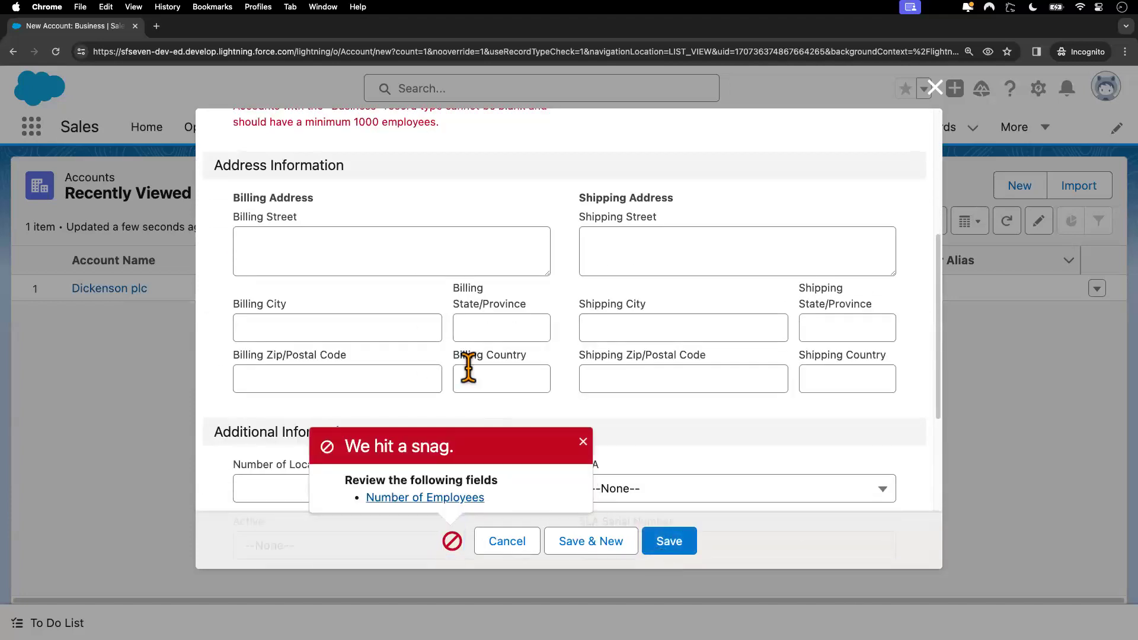
Step: Enter 100000 as Number of Employees and save the Test account
scroll(467, 370, "up", 4)
left_click(377, 272)
type("100000")
scroll(649, 300, "up", 1)
scroll(649, 297, "down", 10)
left_click(670, 542)
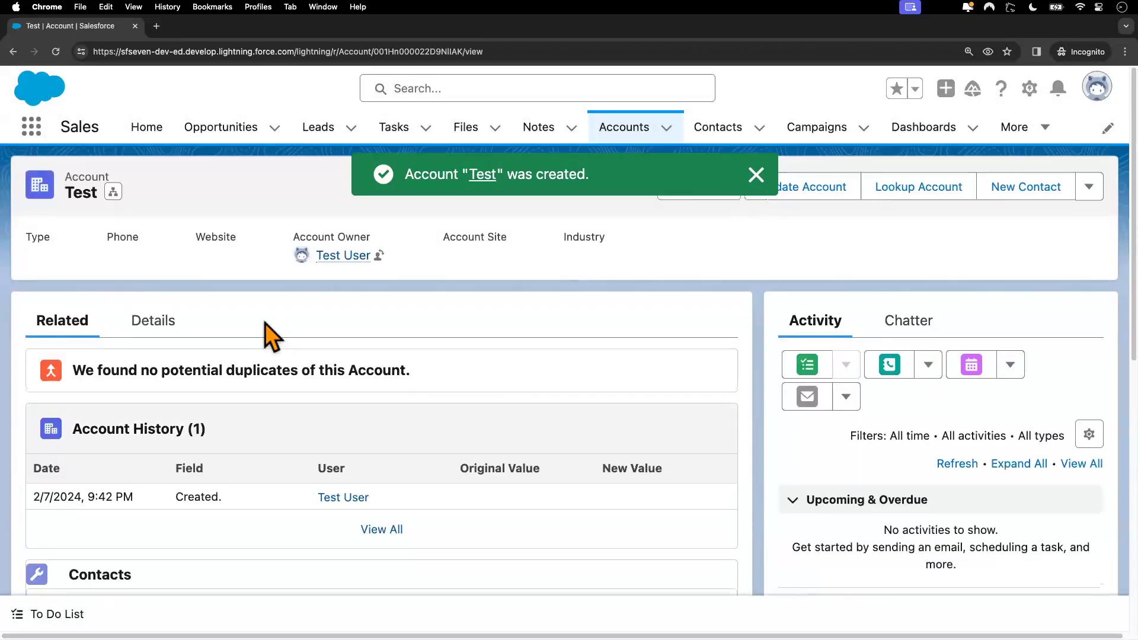
left_click(756, 174)
Step: Delete the Test account and switch back to the admin's Setup Profiles window
left_click(1088, 186)
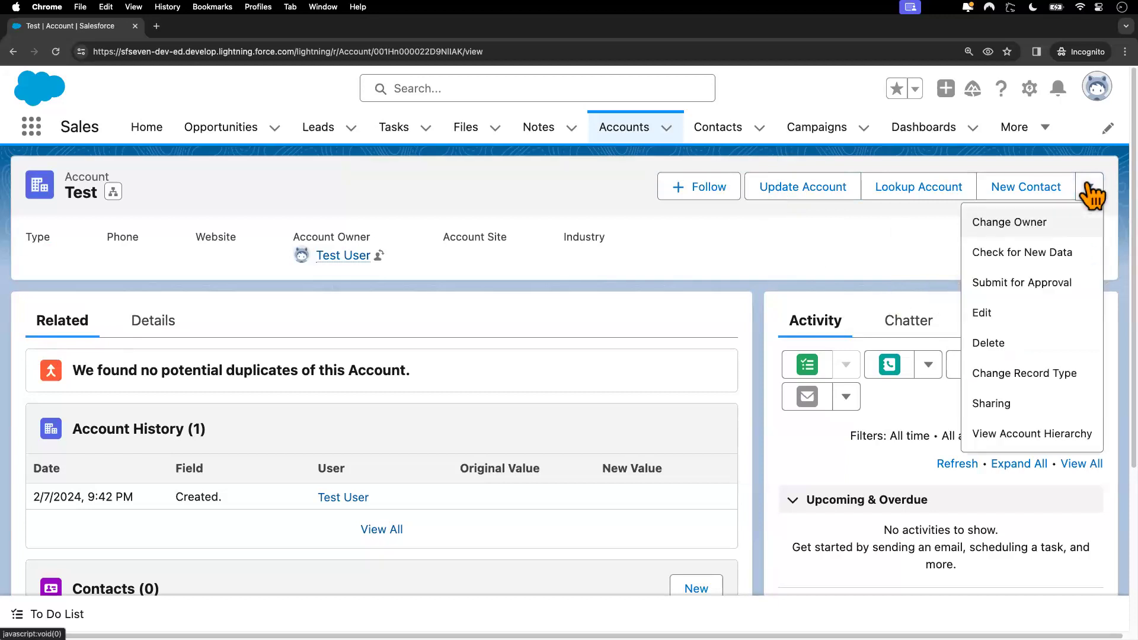
left_click(1007, 345)
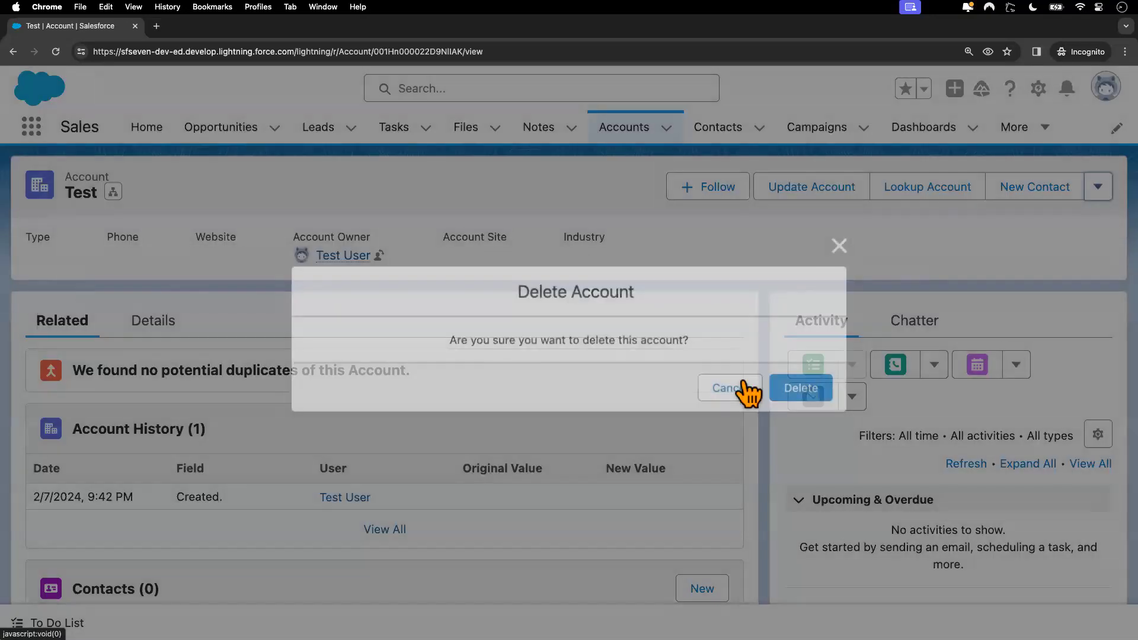
left_click(807, 390)
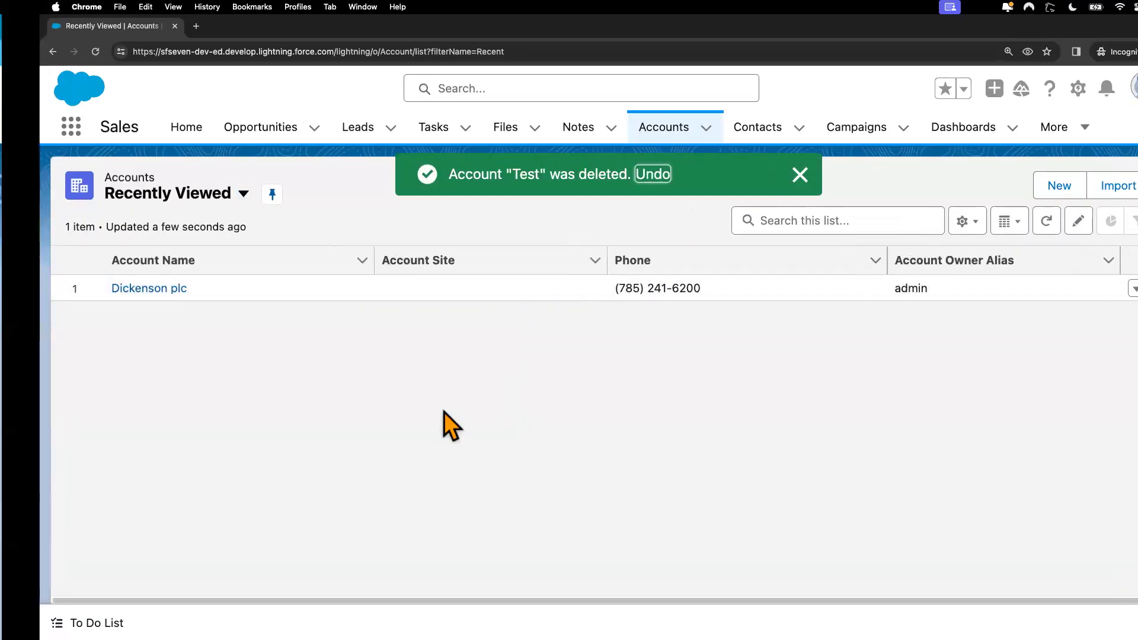
key("ctrl+Left")
scroll(533, 415, "up", 5)
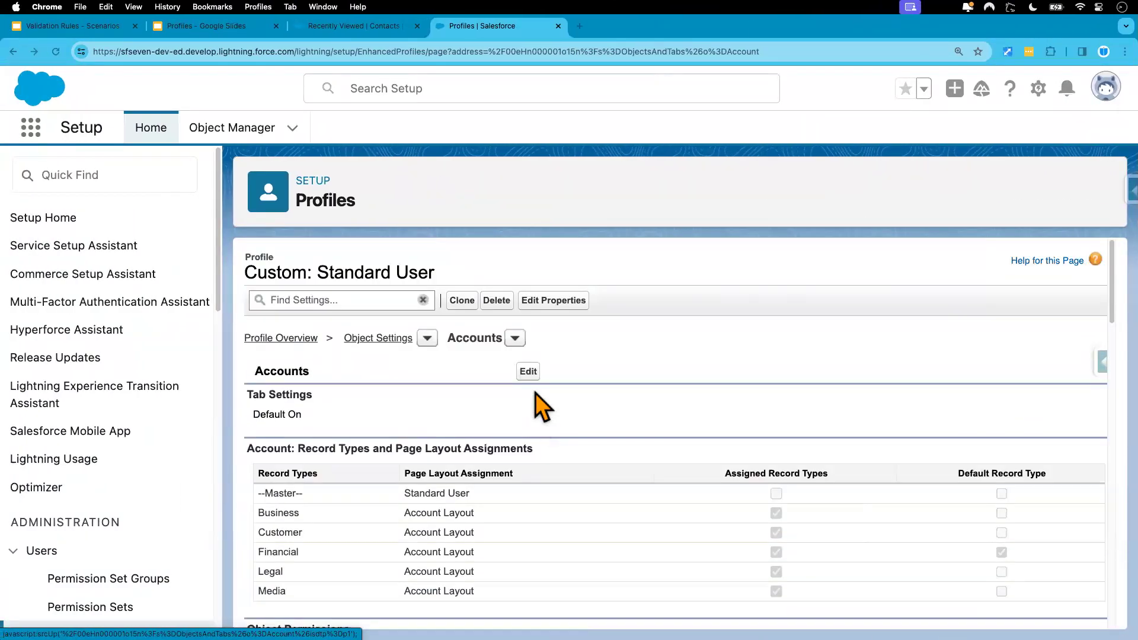
Step: Save the Standard User Accounts permissions with Read, Create and Edit enabled, Delete off
left_click(528, 372)
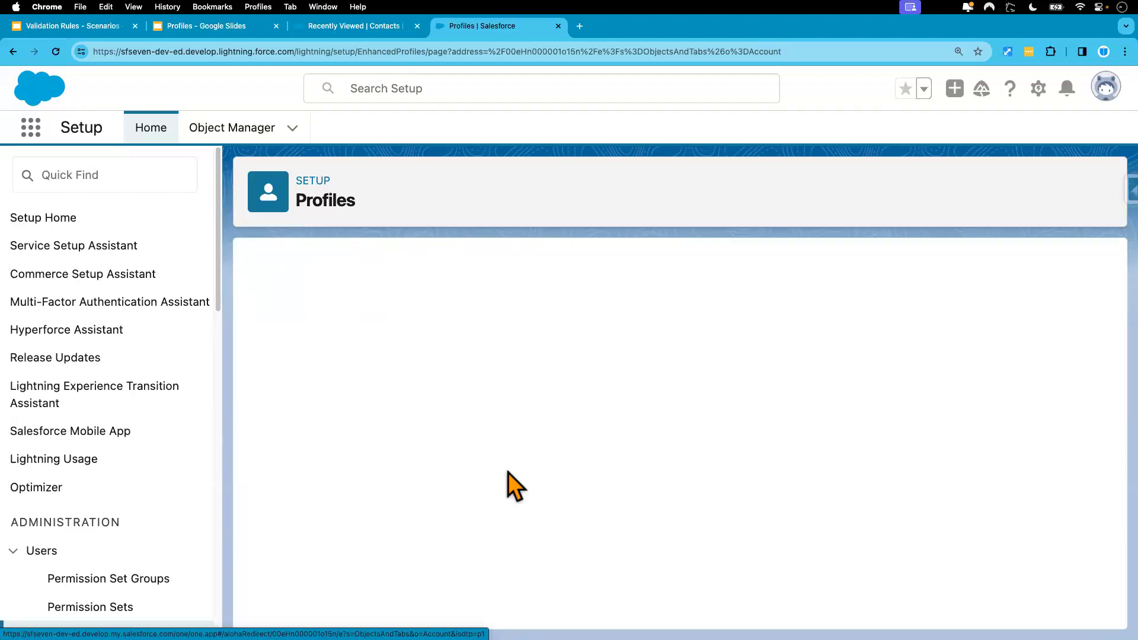
scroll(507, 472, "down", 6)
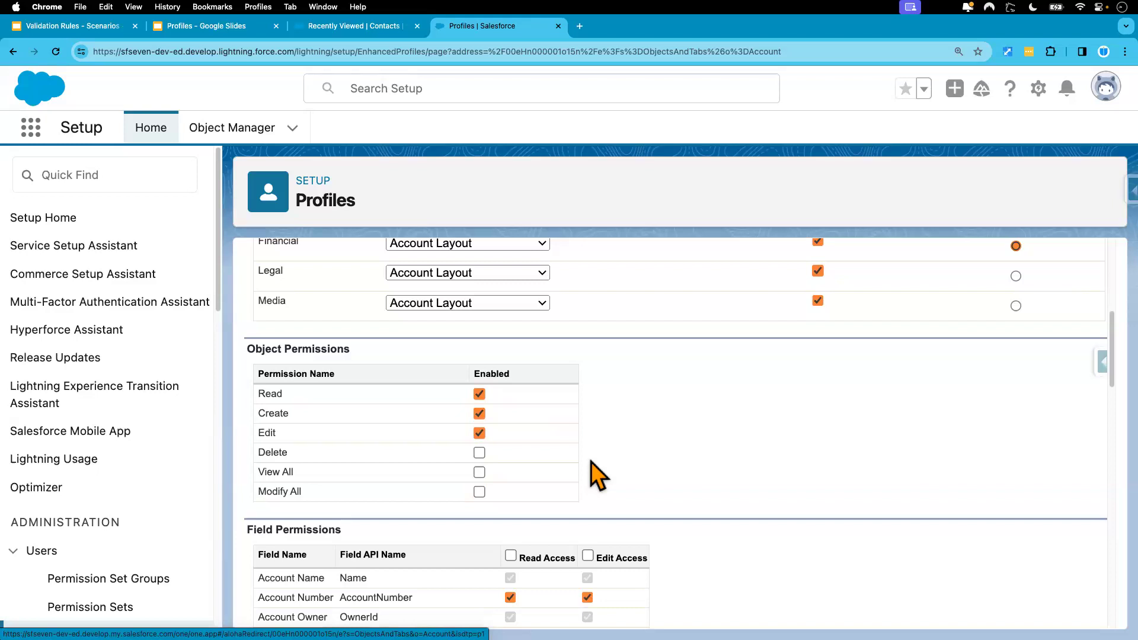
scroll(596, 474, "up", 5)
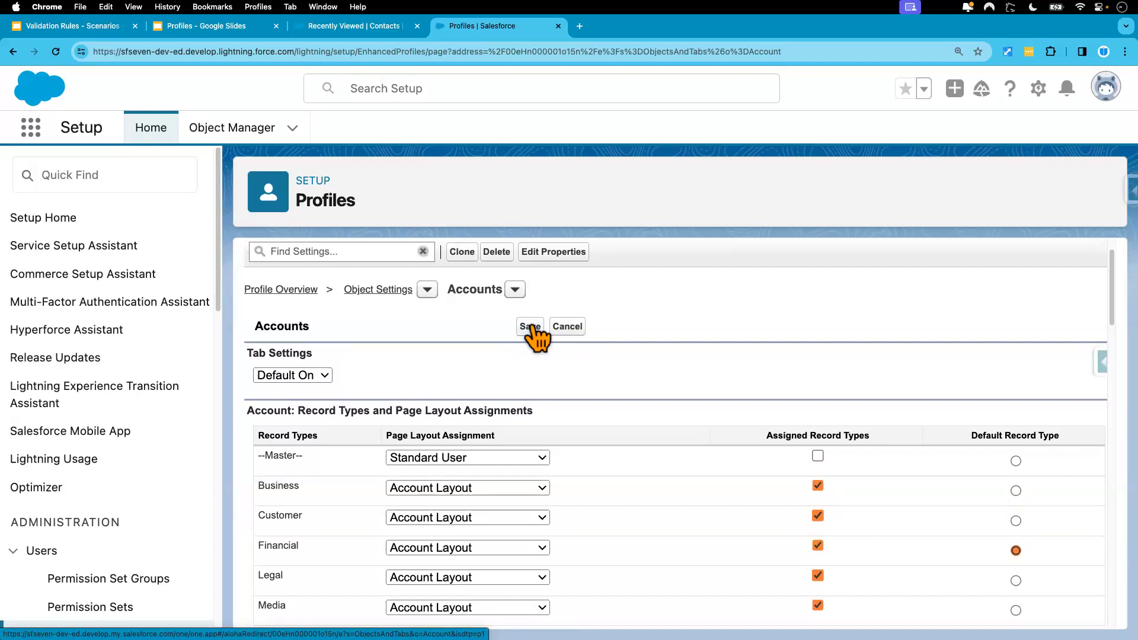
left_click(531, 327)
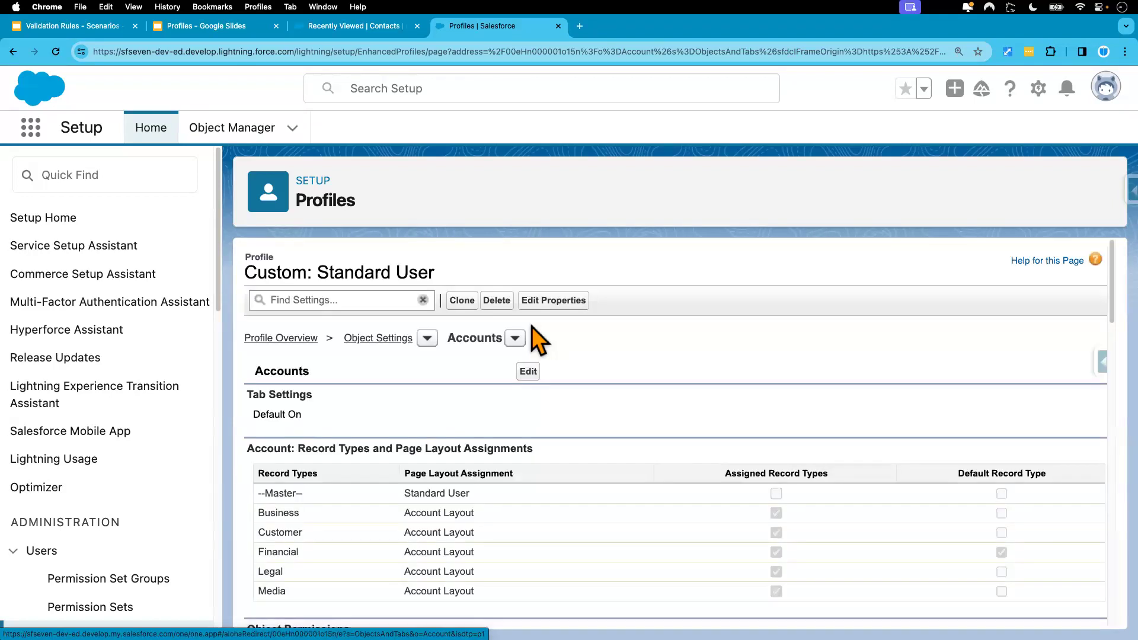
scroll(589, 475, "down", 6)
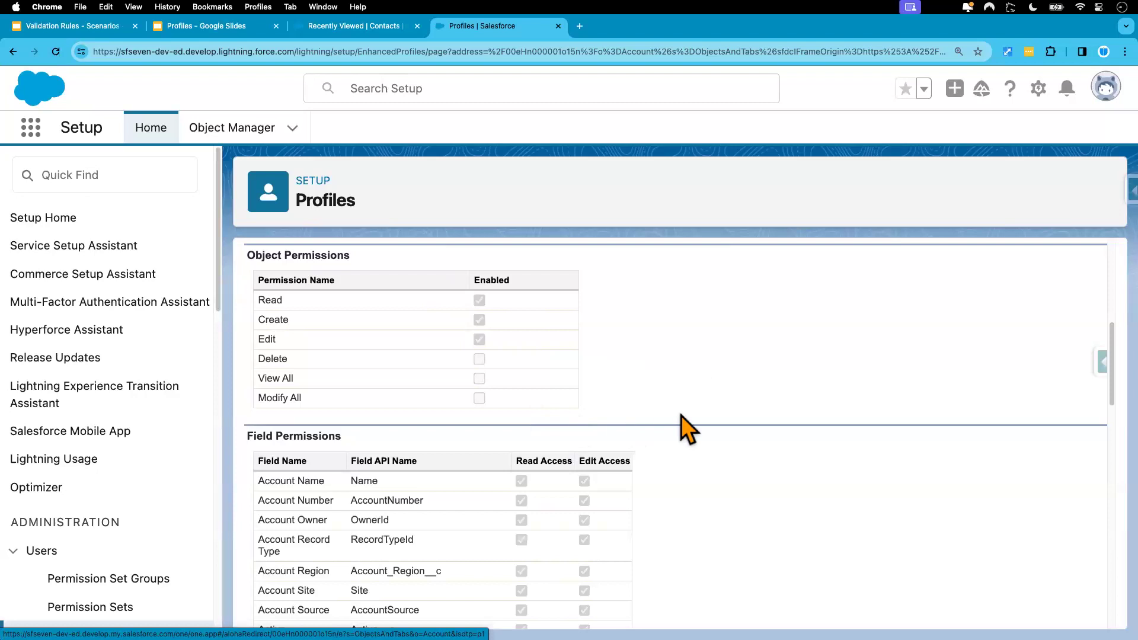
key("ctrl+Right")
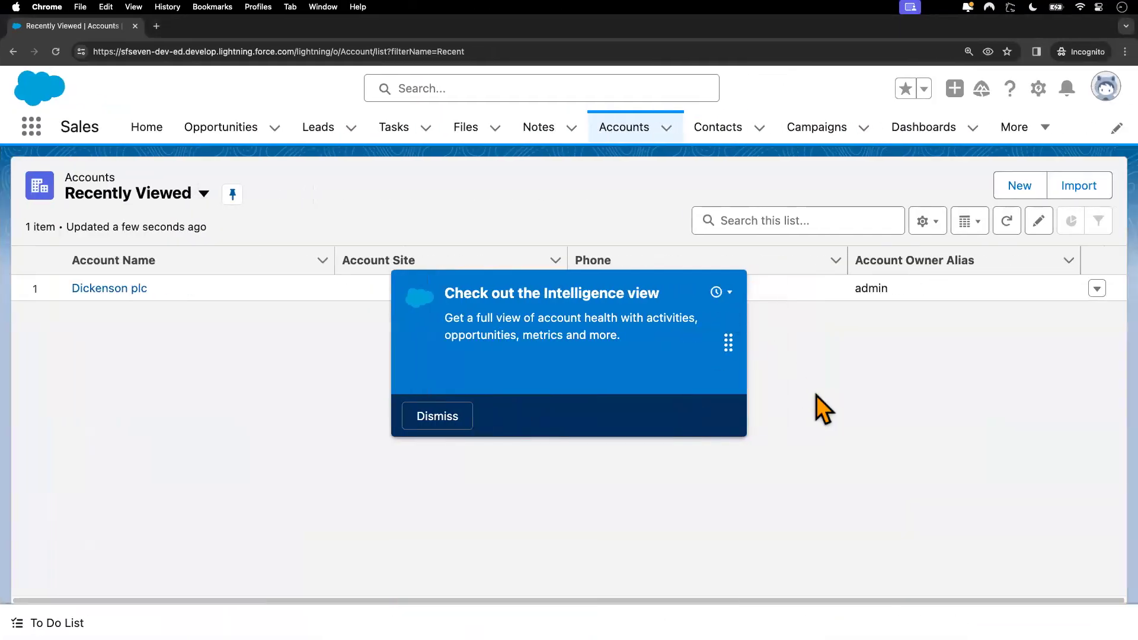
Step: Create and save a Financial-type account named 'Fin Acct', then view its actions menu
left_click(1016, 188)
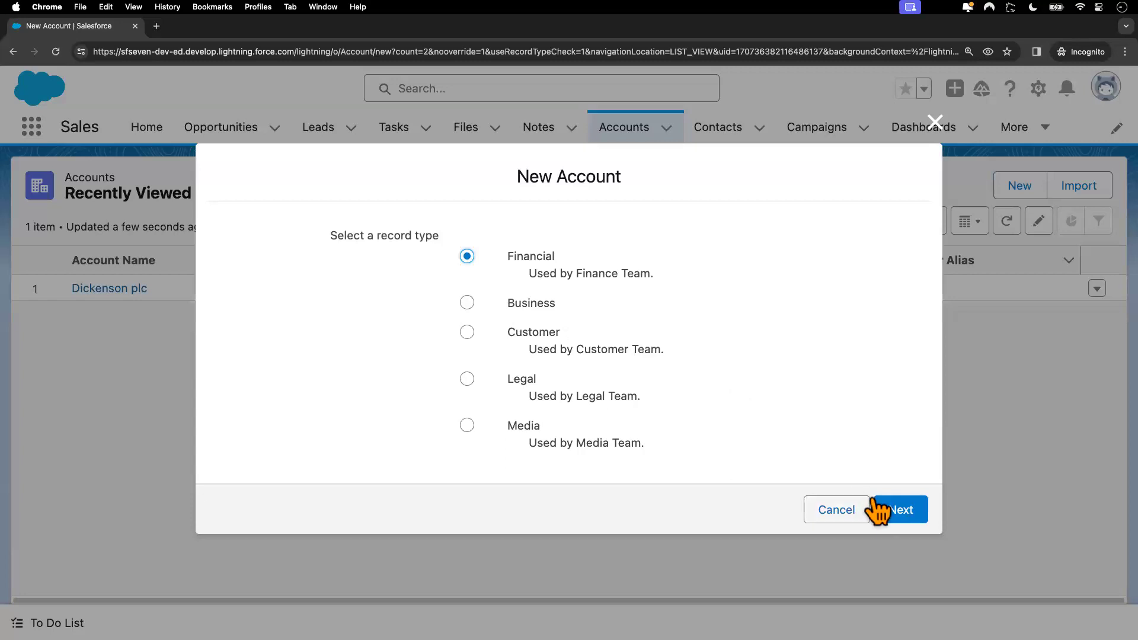
left_click(900, 511)
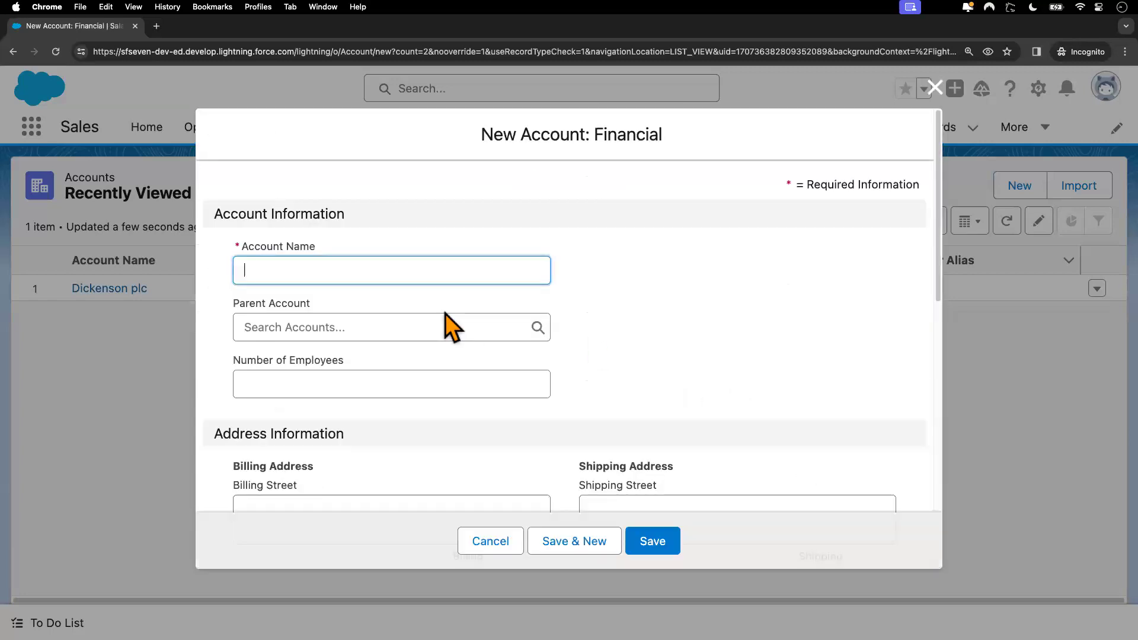
type("Fin Acct")
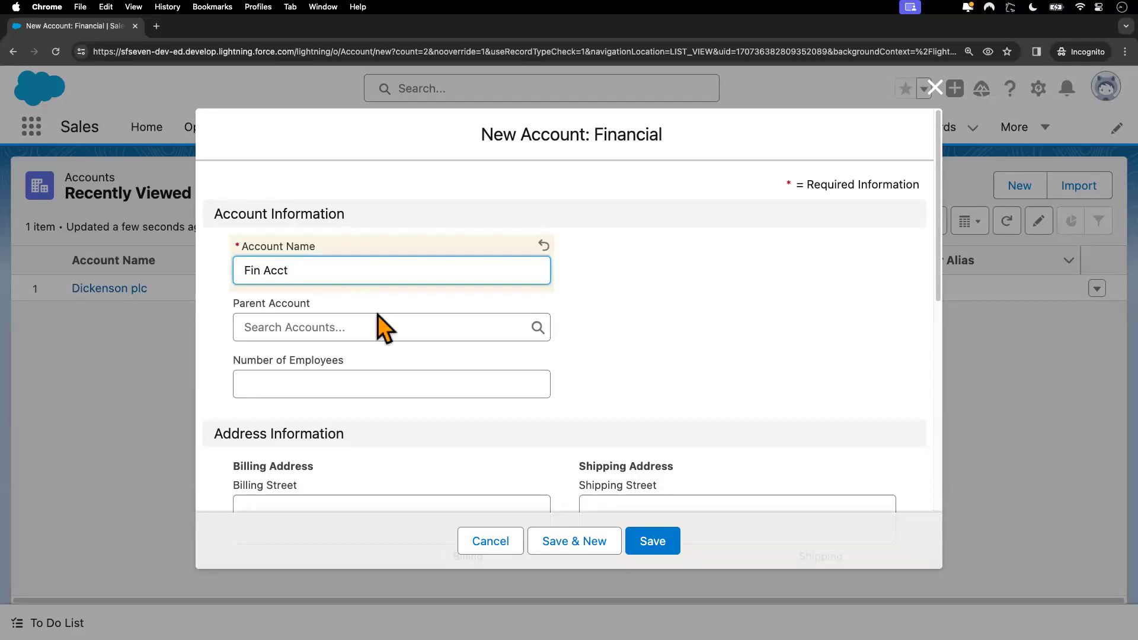
scroll(407, 376, "down", 5)
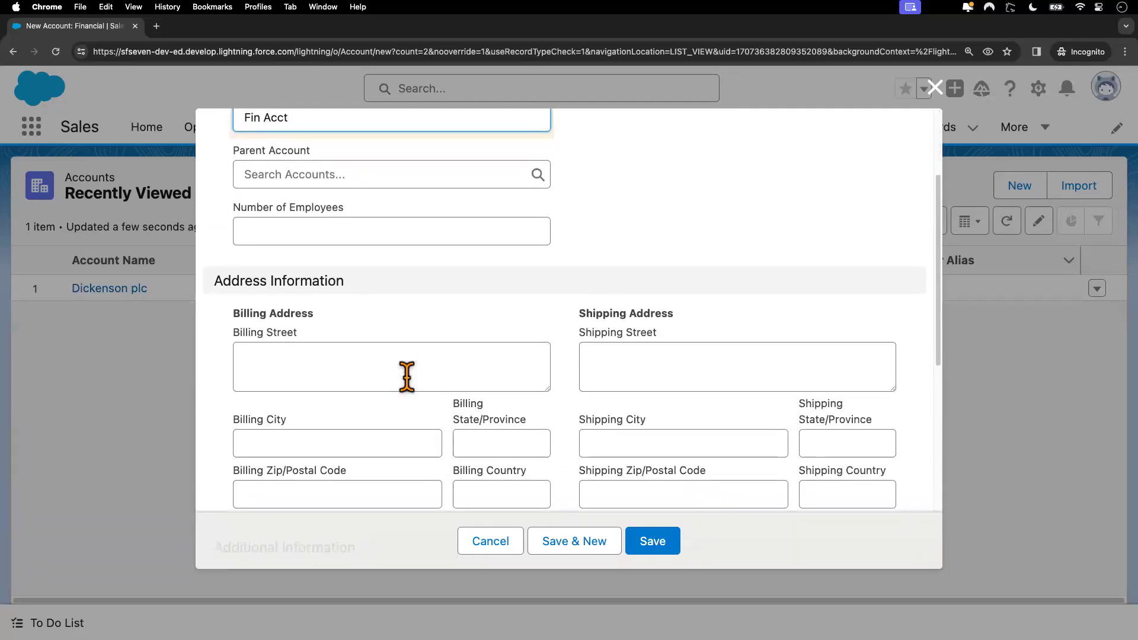
left_click(653, 540)
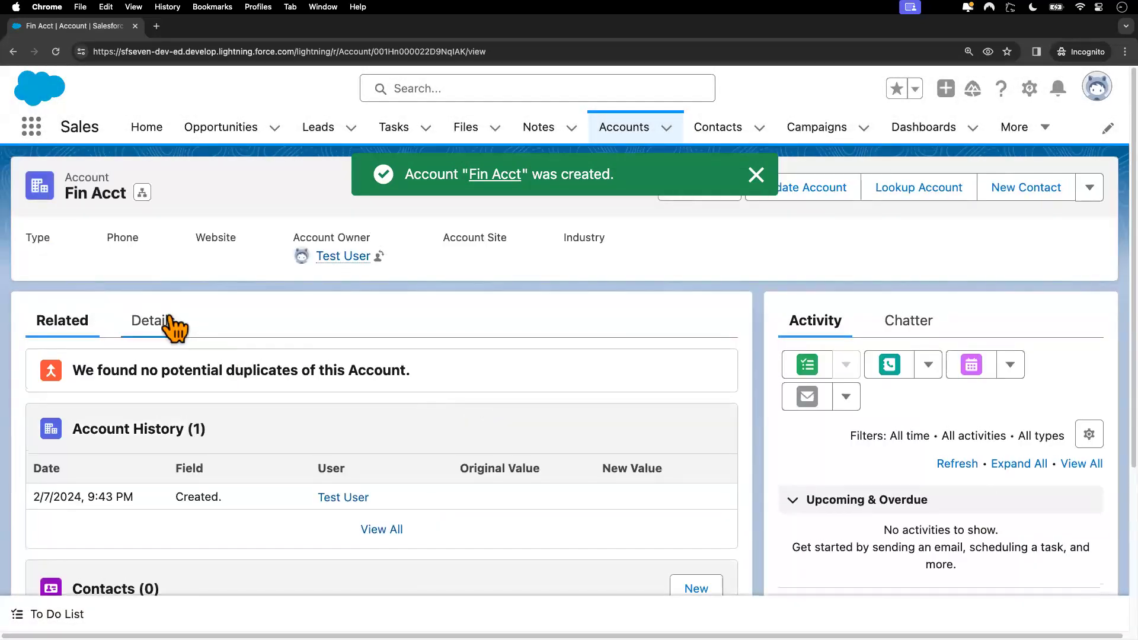
left_click(755, 175)
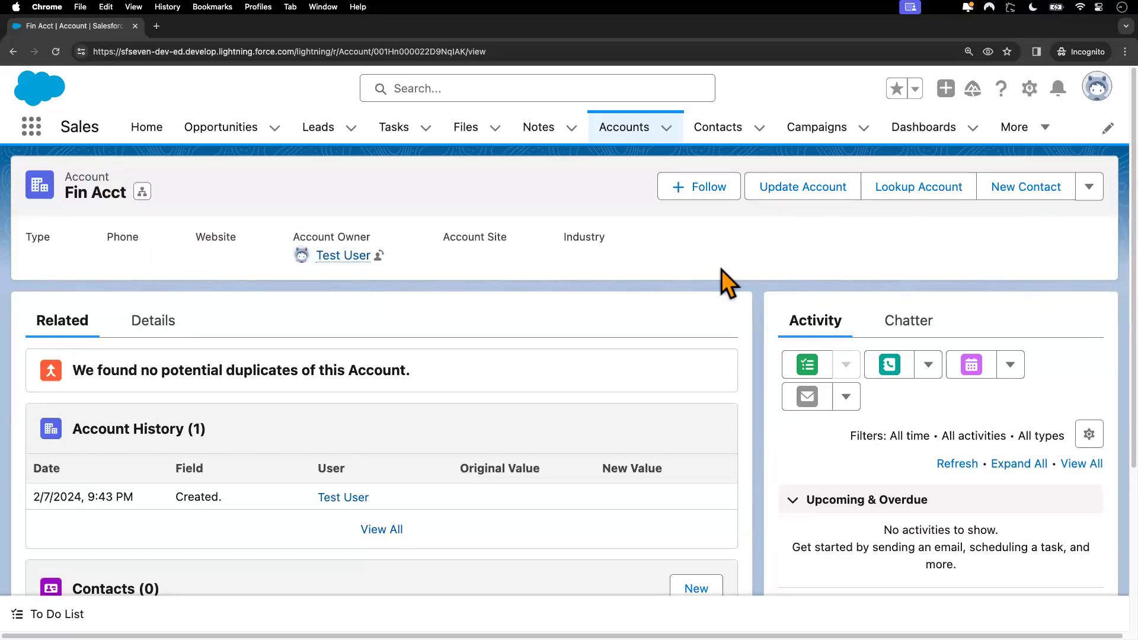
left_click(1091, 189)
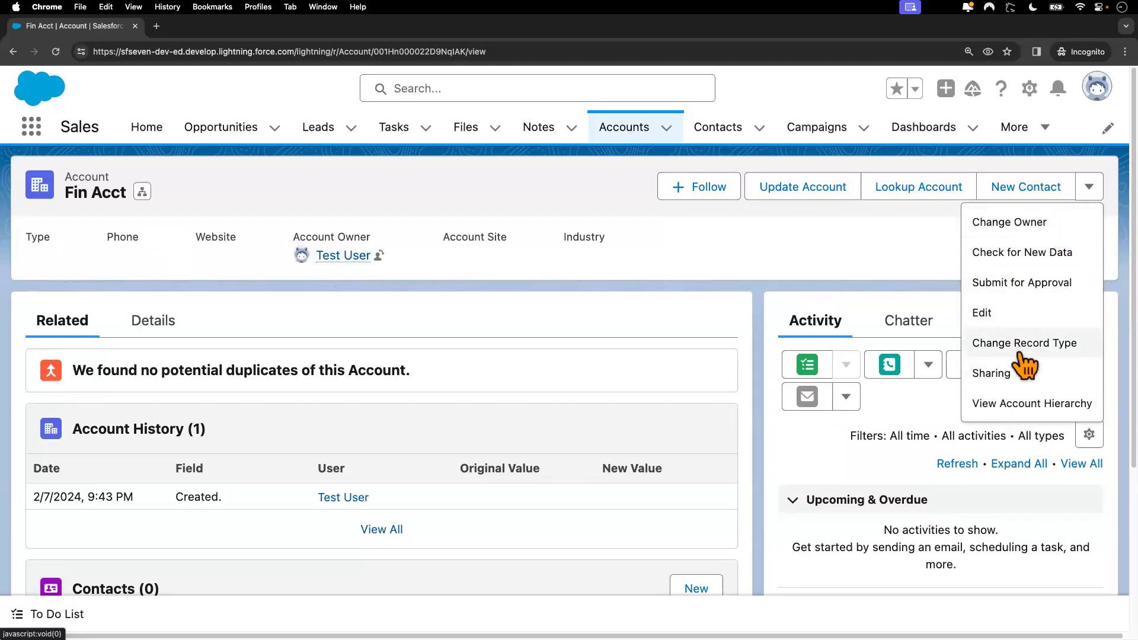
Step: Return to the Accounts list and check the row actions available for Fin Acct
left_click(765, 247)
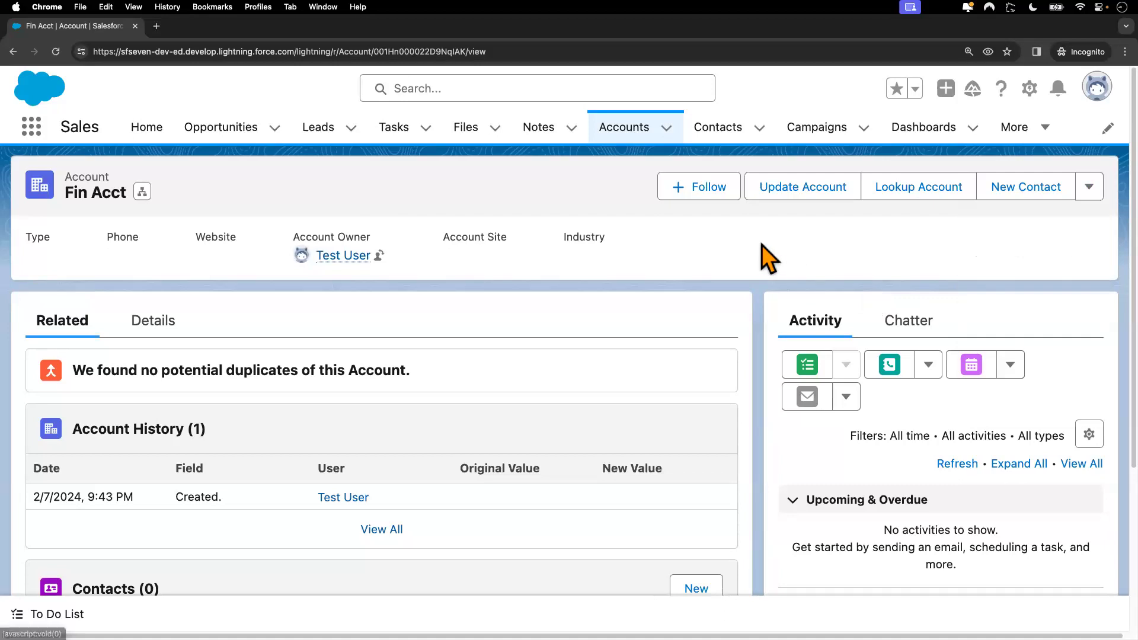
left_click(633, 140)
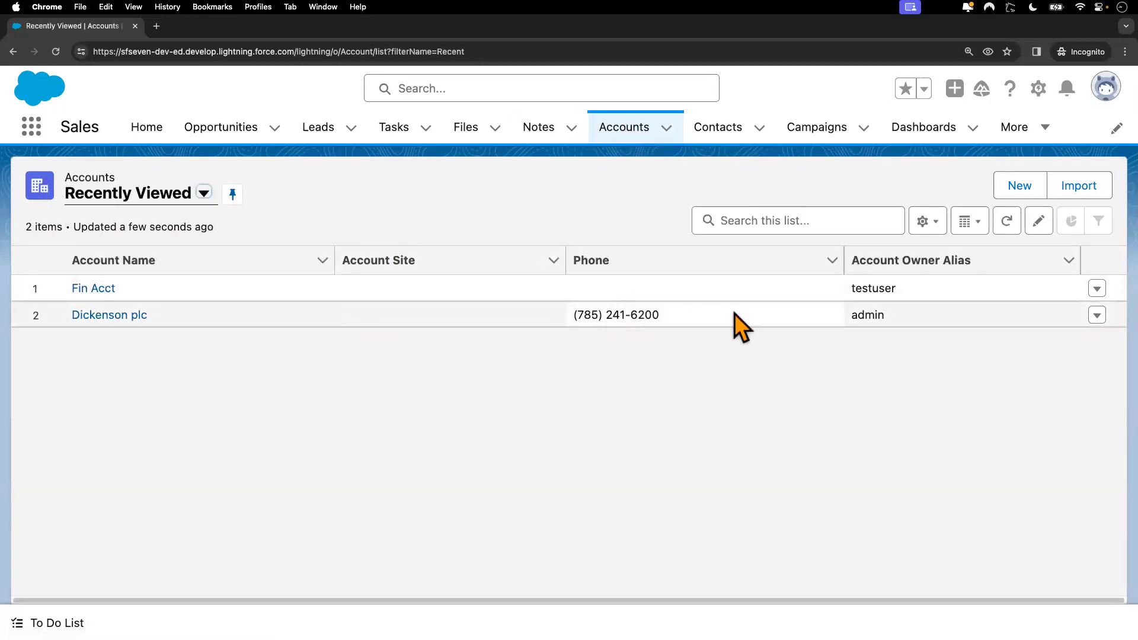
left_click(1097, 289)
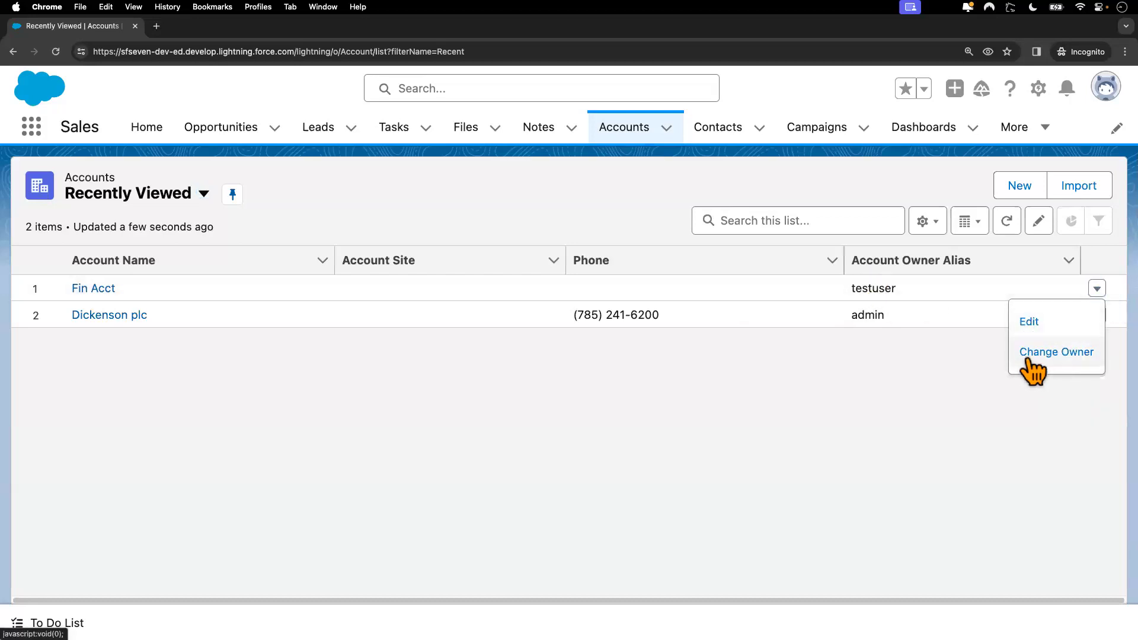
left_click(968, 418)
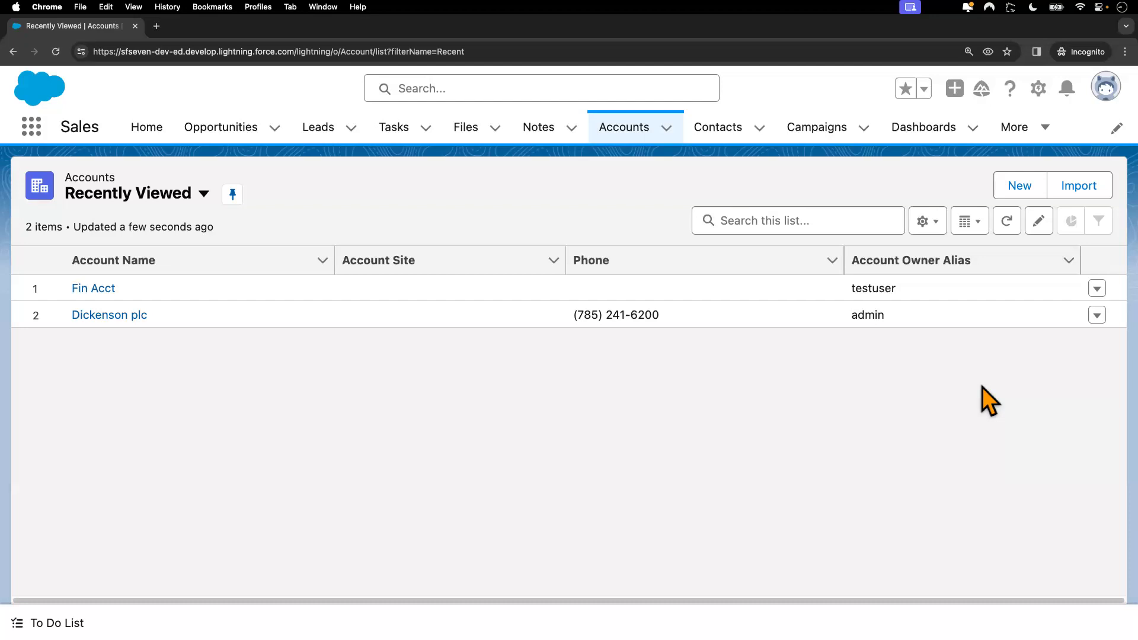
Step: Glance at the admin's Setup Profiles window, then return to the test user's Accounts list
key("ctrl+Left")
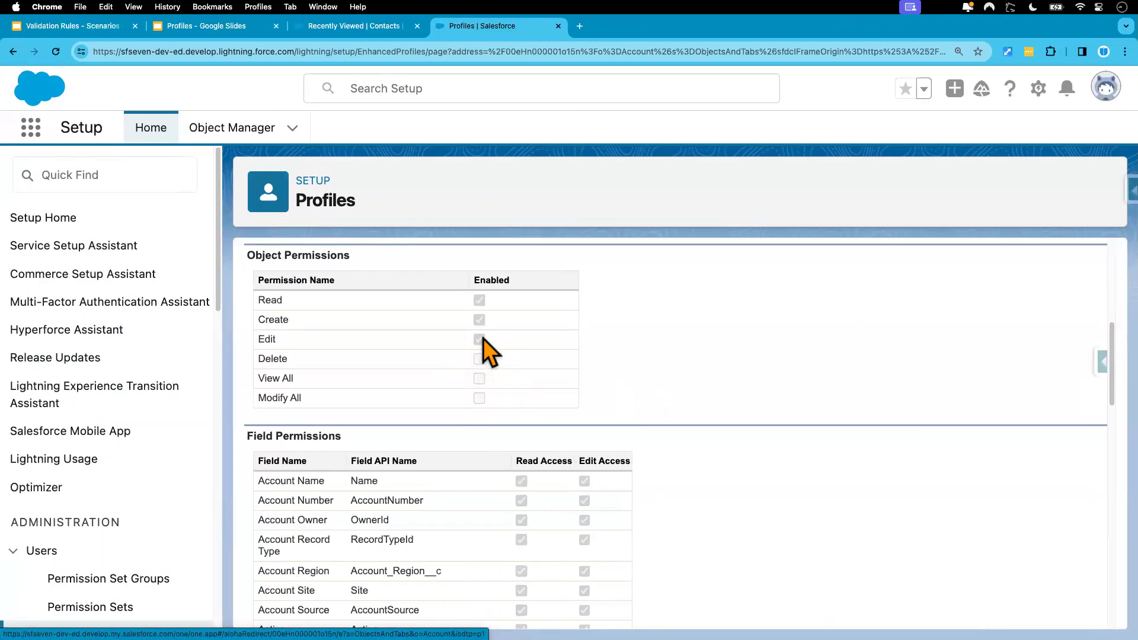
scroll(482, 350, "up", 3)
scroll(482, 352, "down", 1)
key("ctrl+Right")
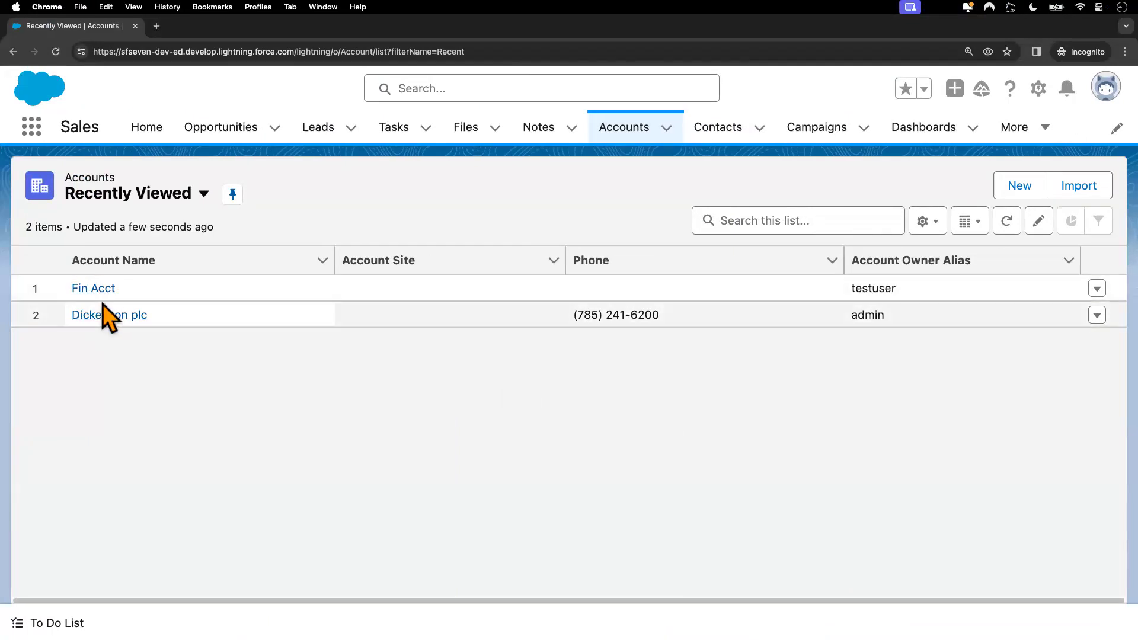
Step: Change Fin Acct's Number of Employees to 1,000, save, and return to the Setup profile window
left_click(98, 290)
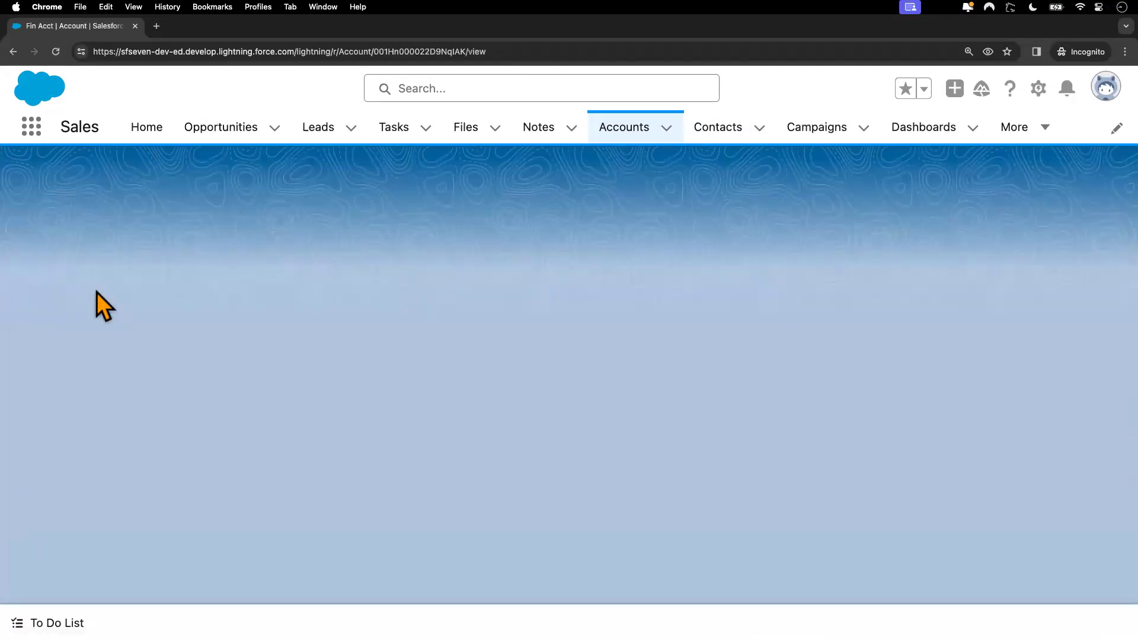
scroll(225, 390, "down", 3)
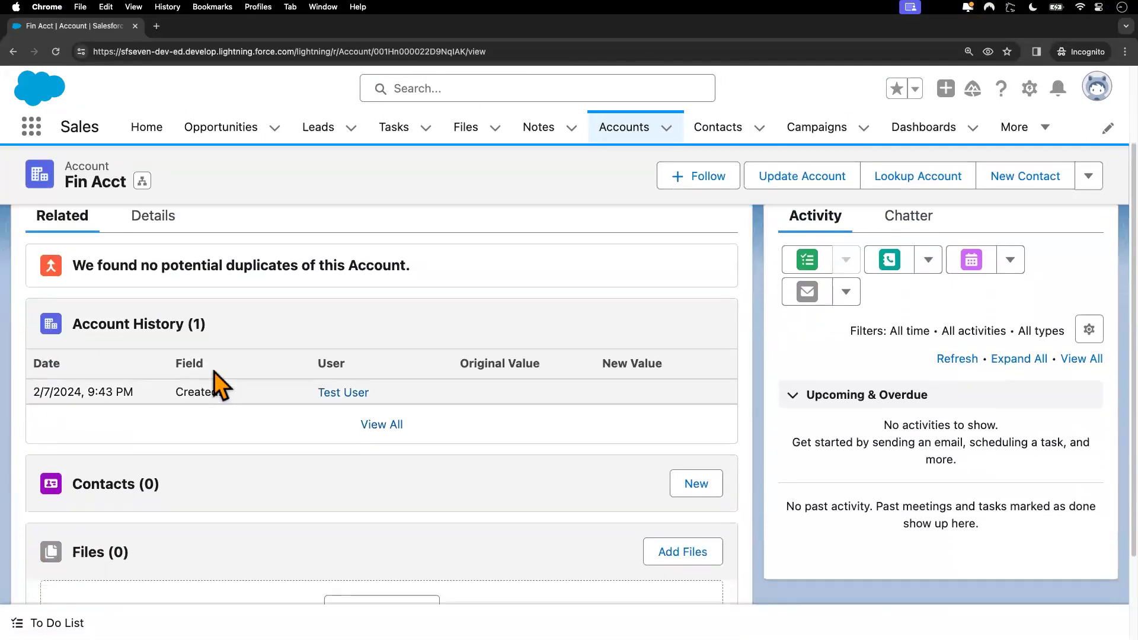
left_click(156, 216)
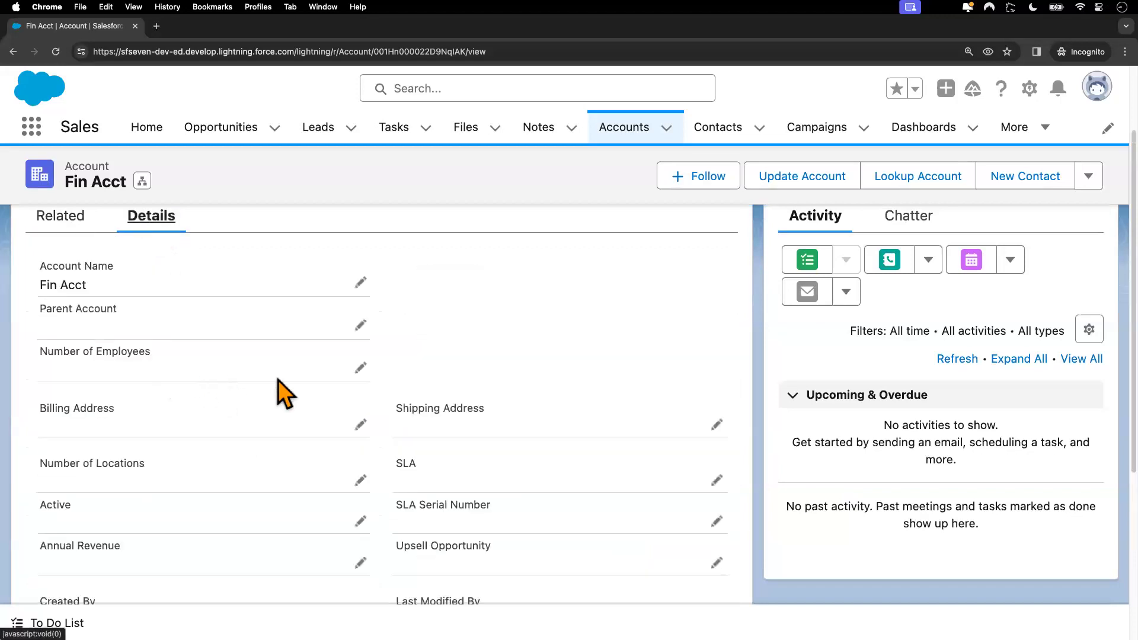
left_click(360, 370)
type("1")
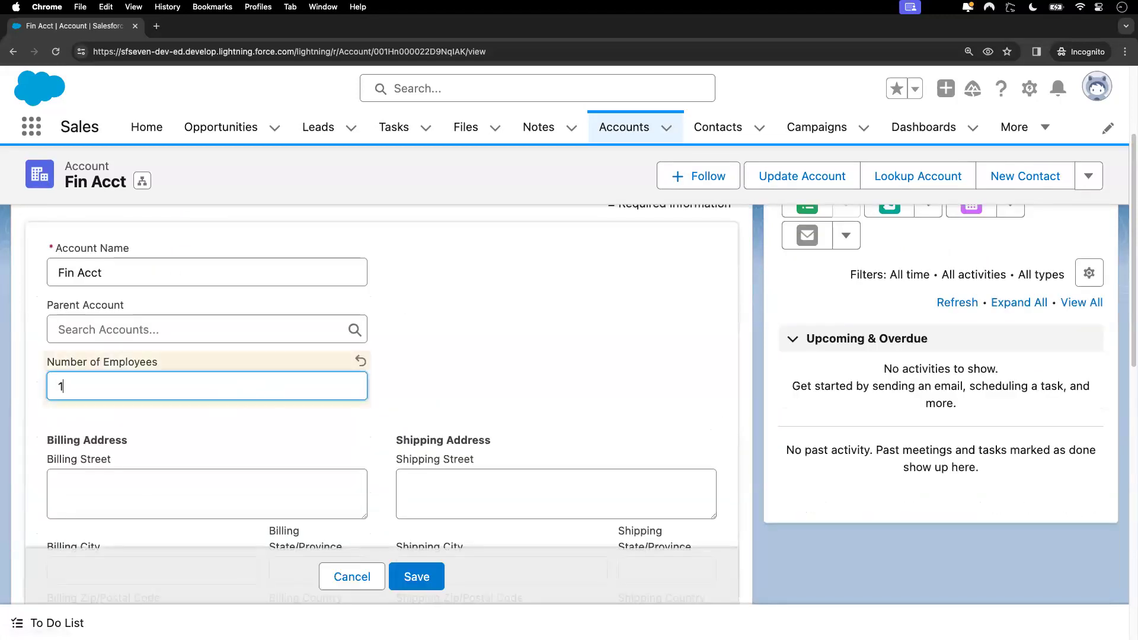
type(",000")
left_click(416, 577)
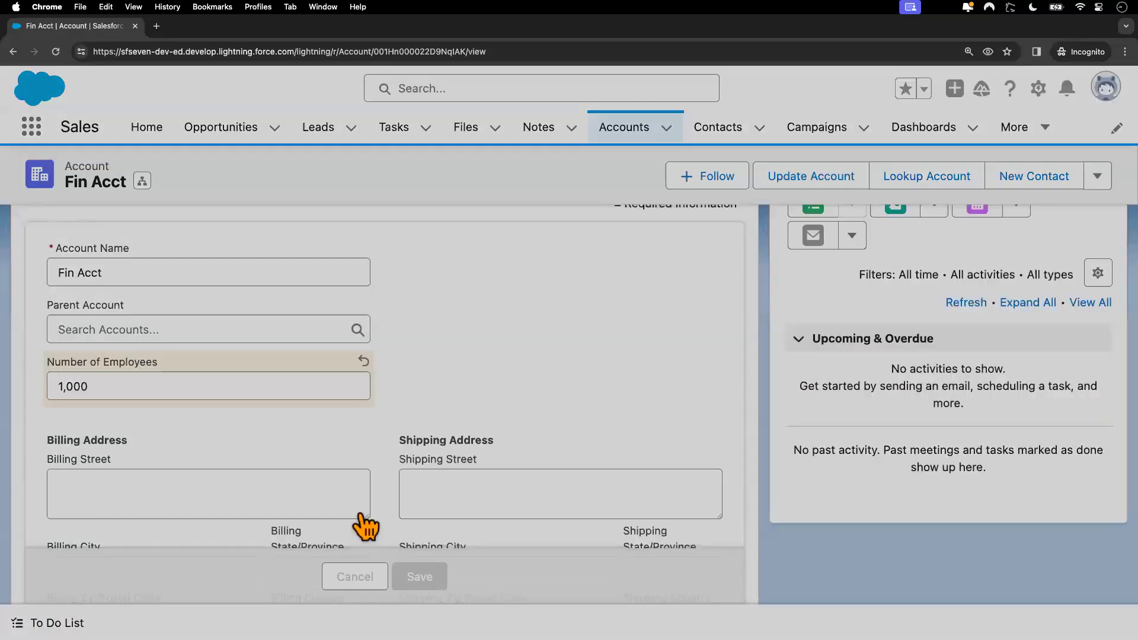
key("ctrl+Left")
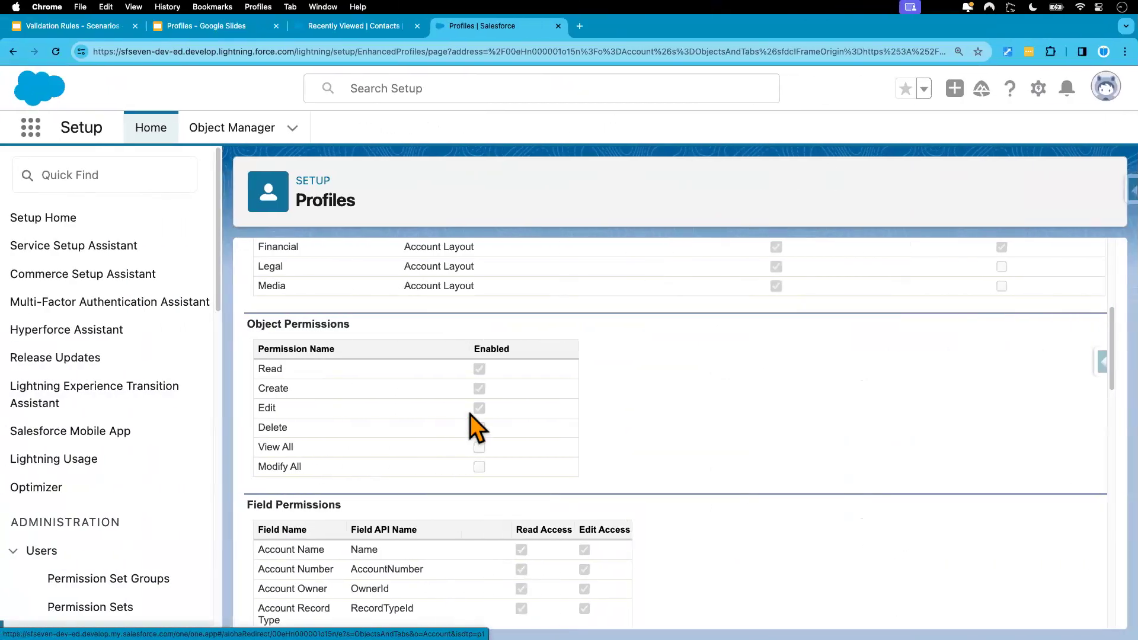
scroll(491, 388, "up", 5)
Step: Clear the Edit object permission on Accounts for the Standard User profile, then return to Fin Acct
left_click(527, 372)
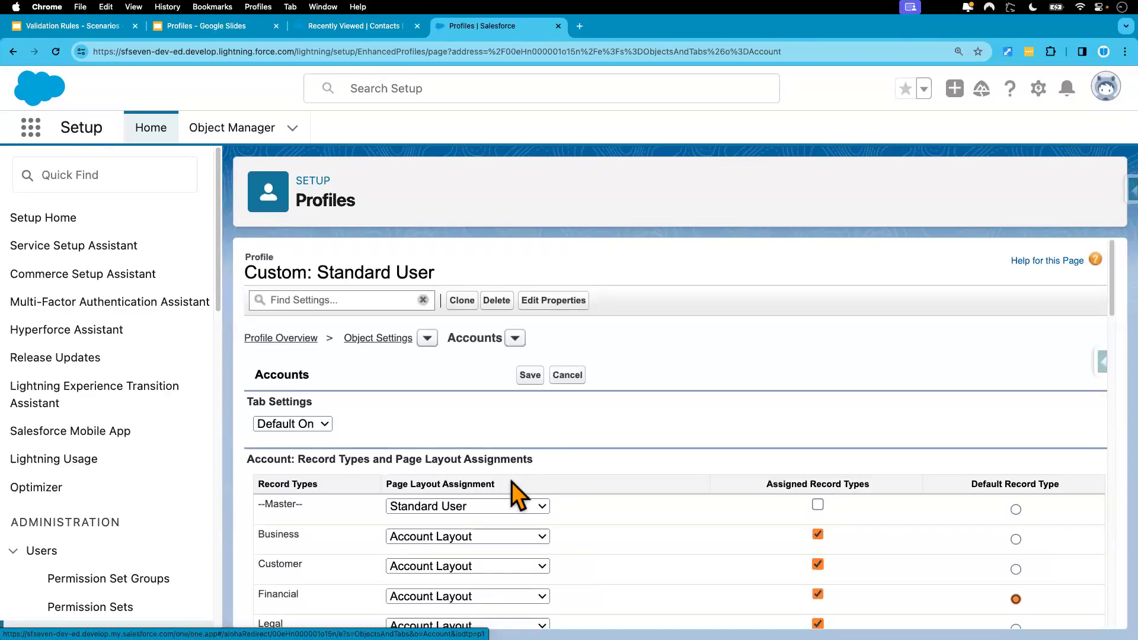
scroll(511, 482, "down", 4)
scroll(510, 481, "down", 4)
left_click(479, 307)
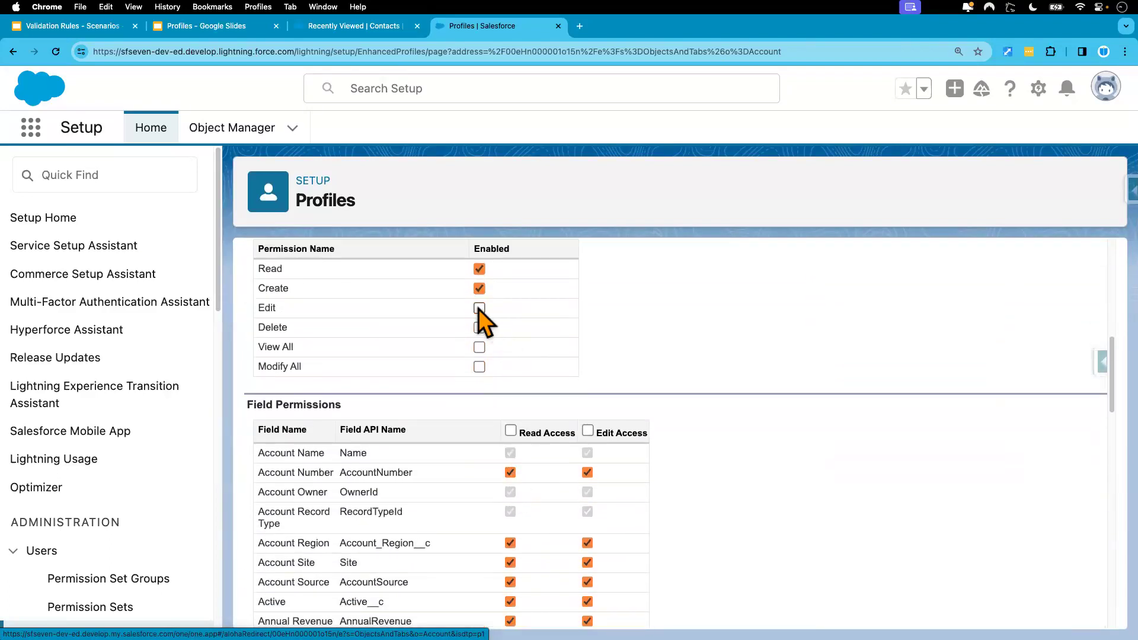
scroll(552, 335, "up", 2)
scroll(552, 336, "up", 5)
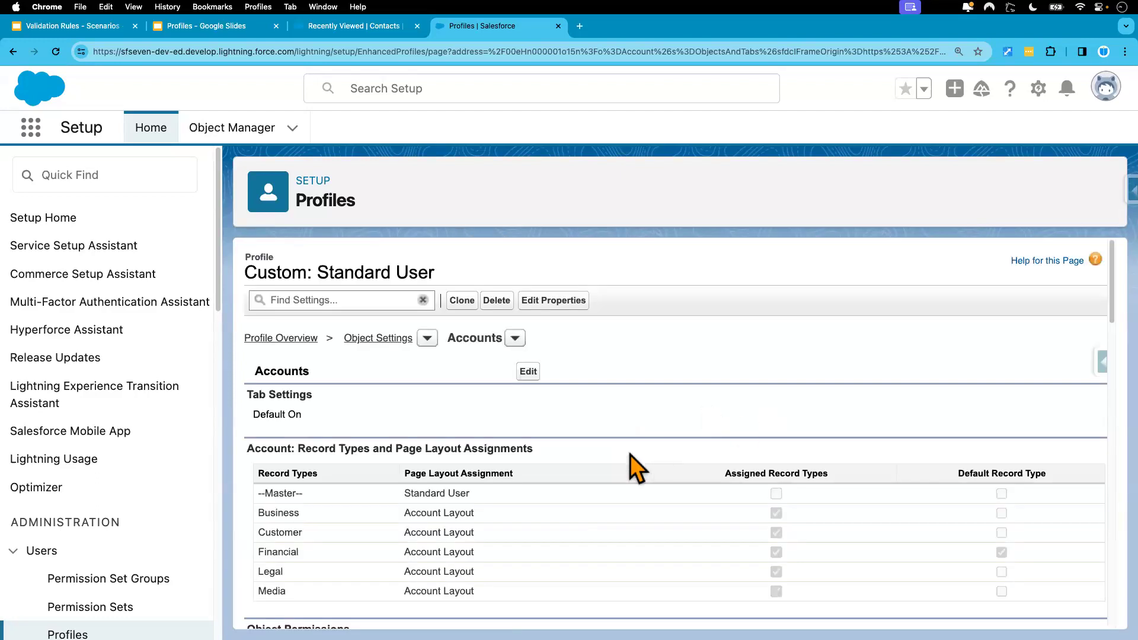
key("ctrl+Right")
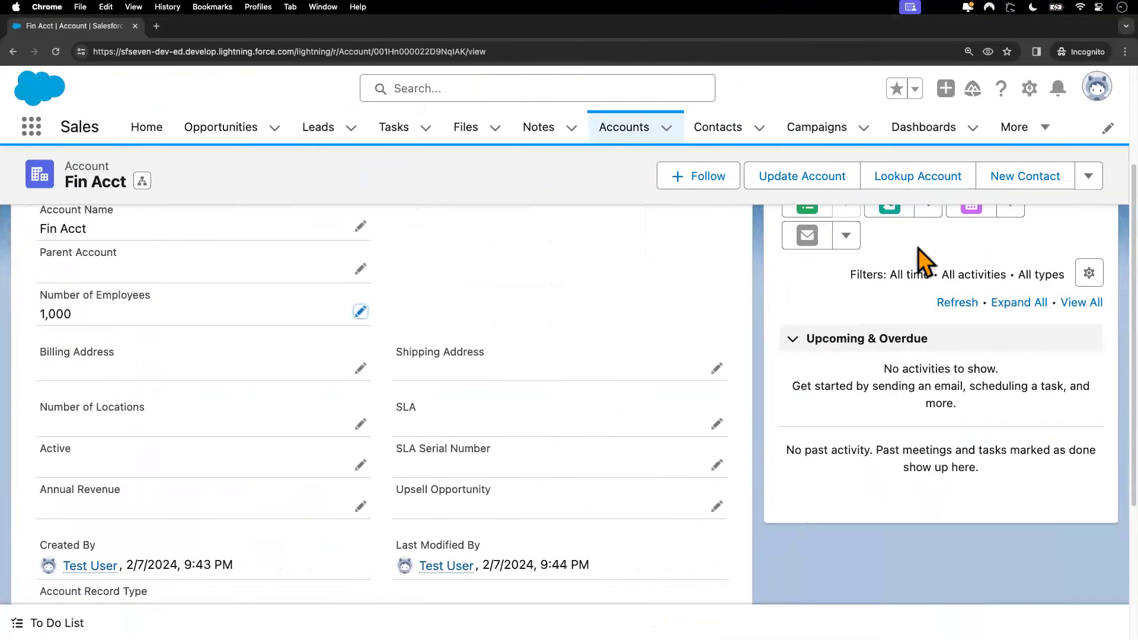
scroll(571, 300, "up", 3)
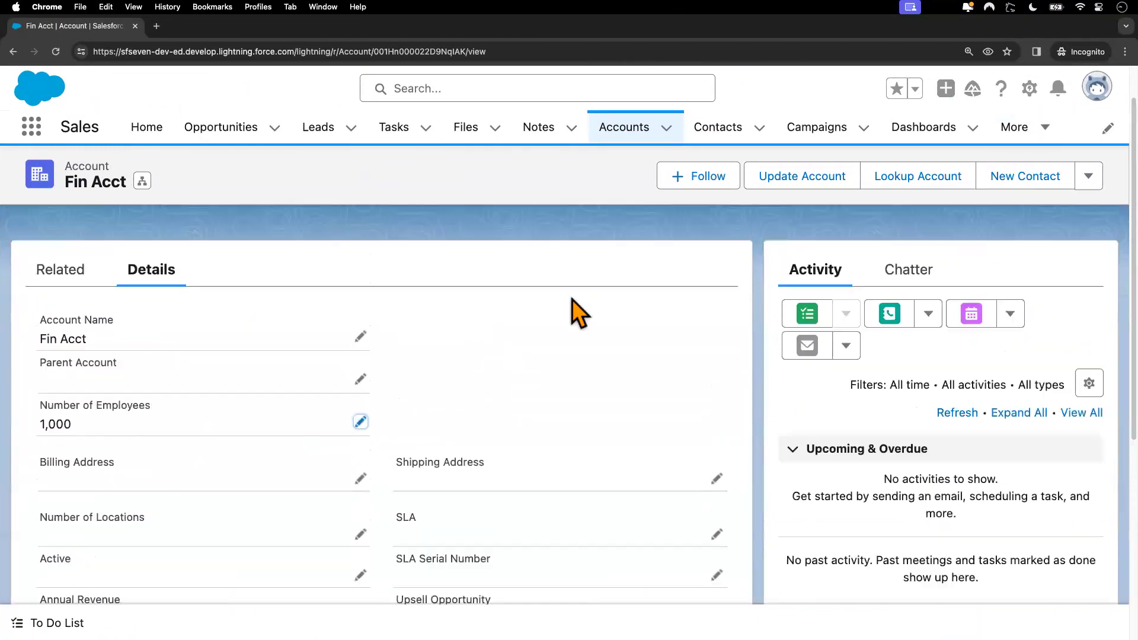
left_click(622, 133)
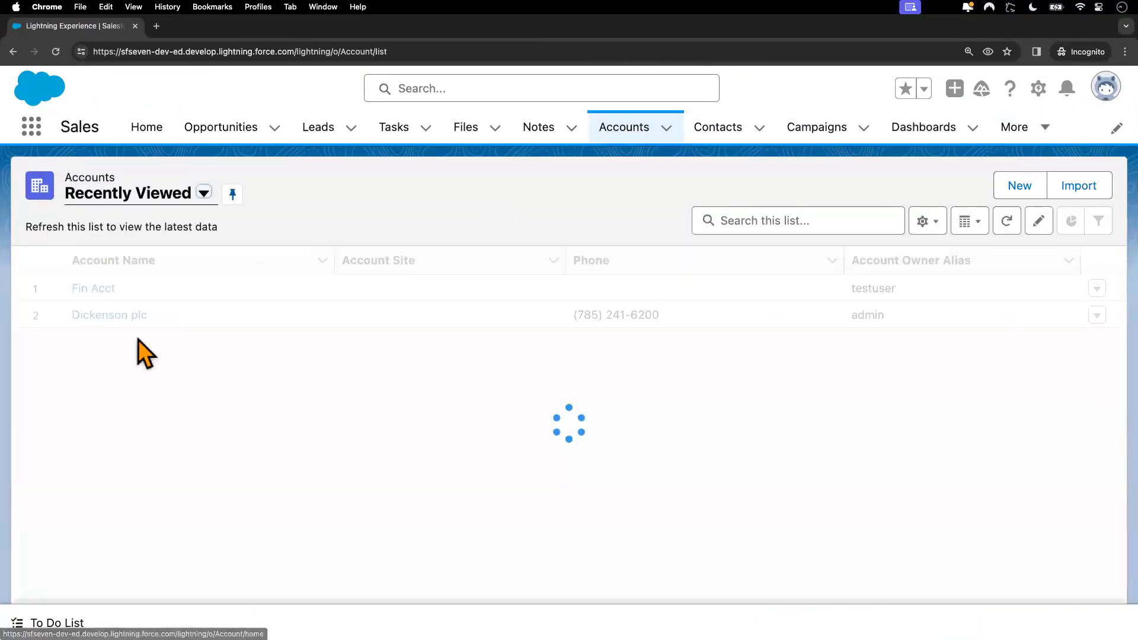
left_click(104, 290)
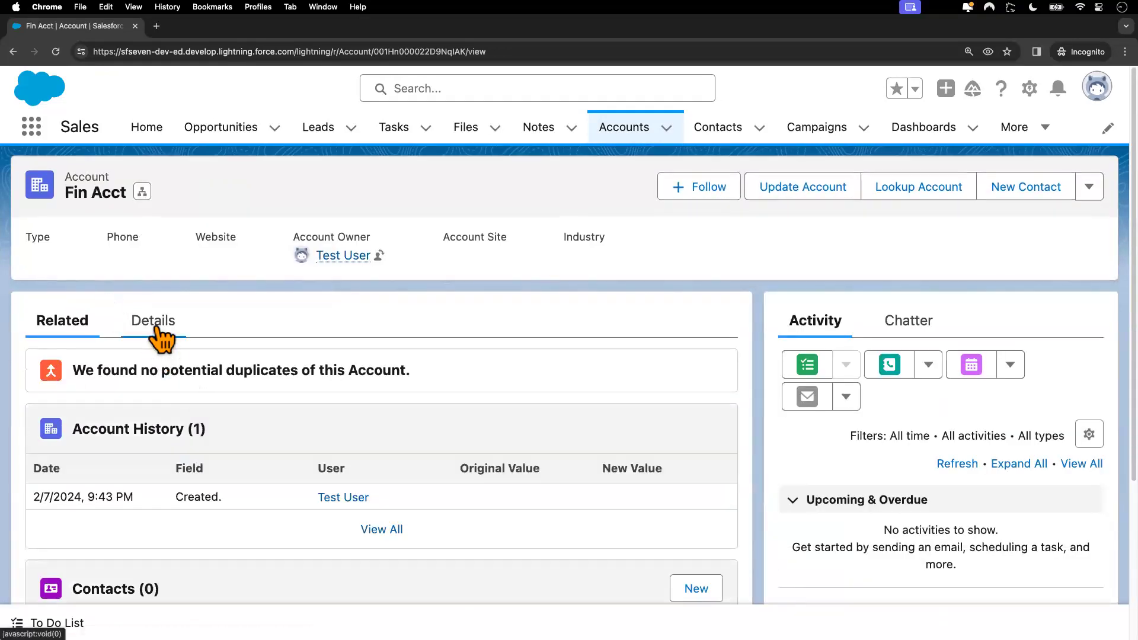
left_click(155, 326)
scroll(240, 485, "down", 3)
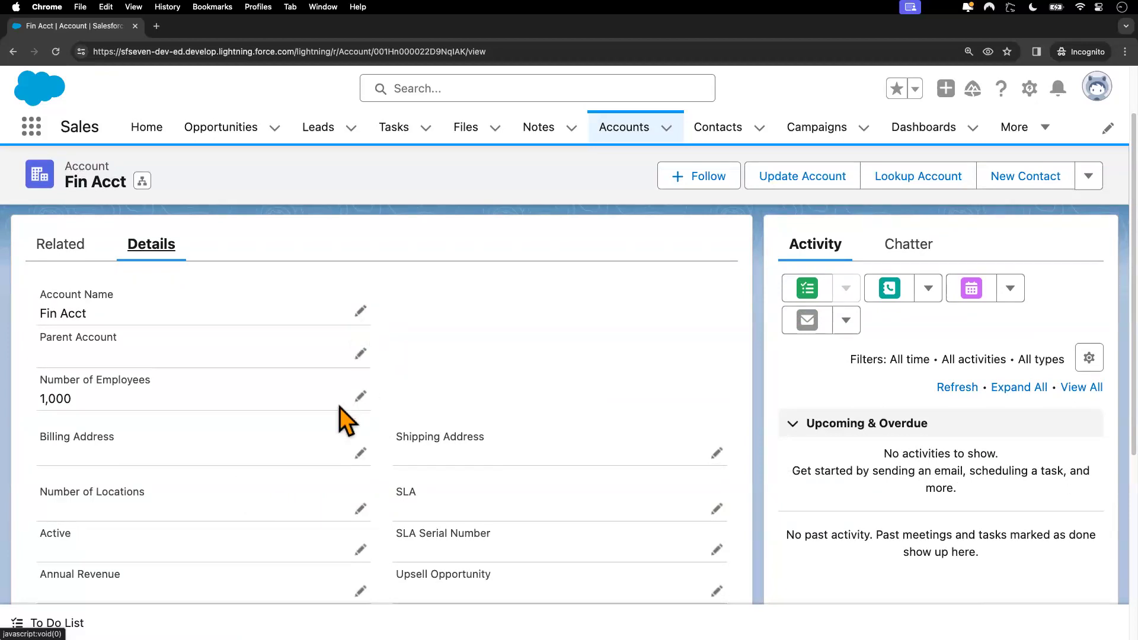
scroll(350, 422, "down", 1)
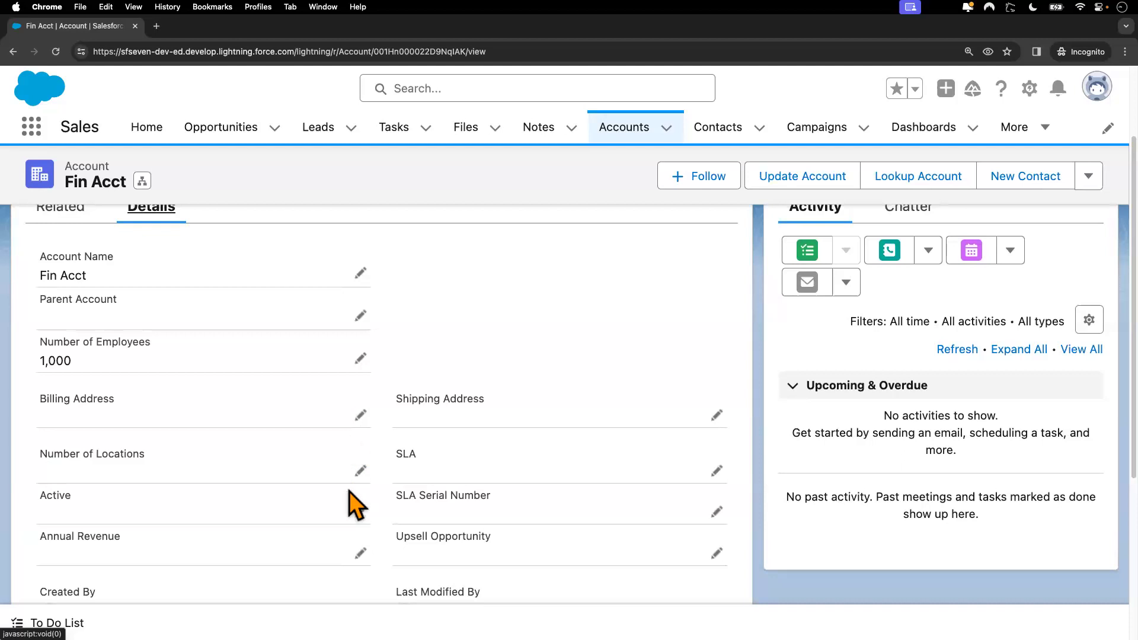
left_click(361, 359)
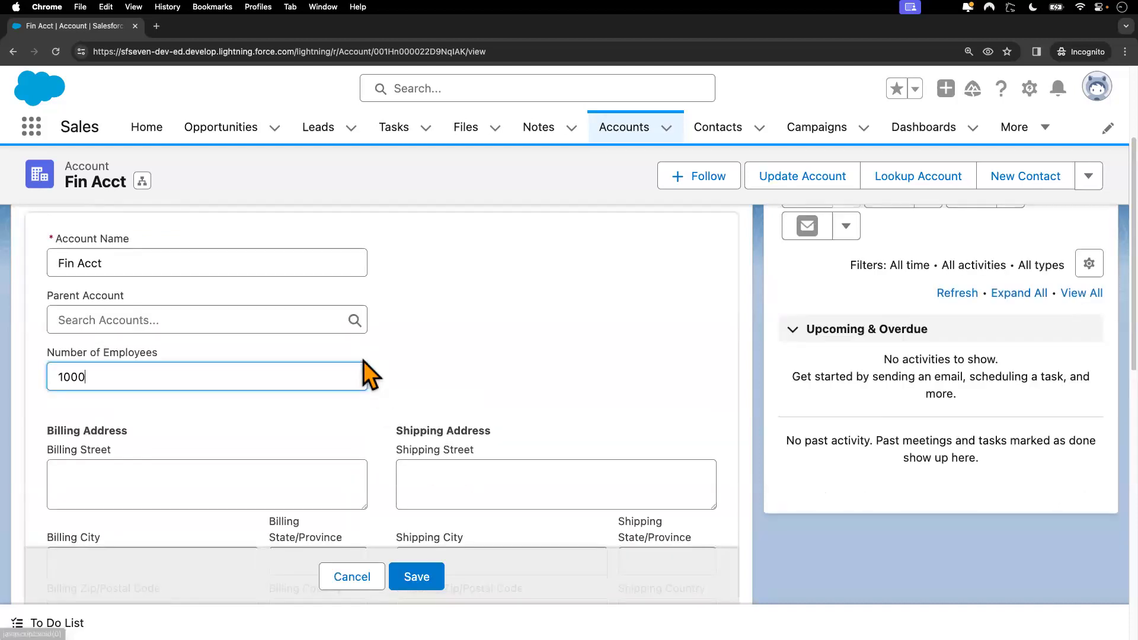
left_click(357, 579)
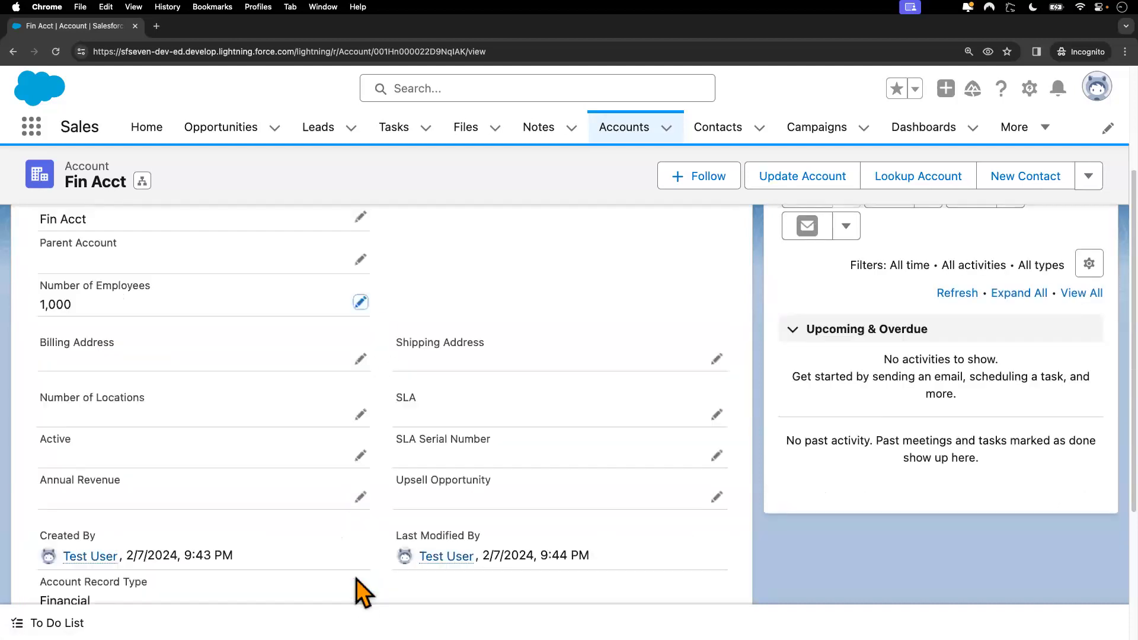
left_click(361, 303)
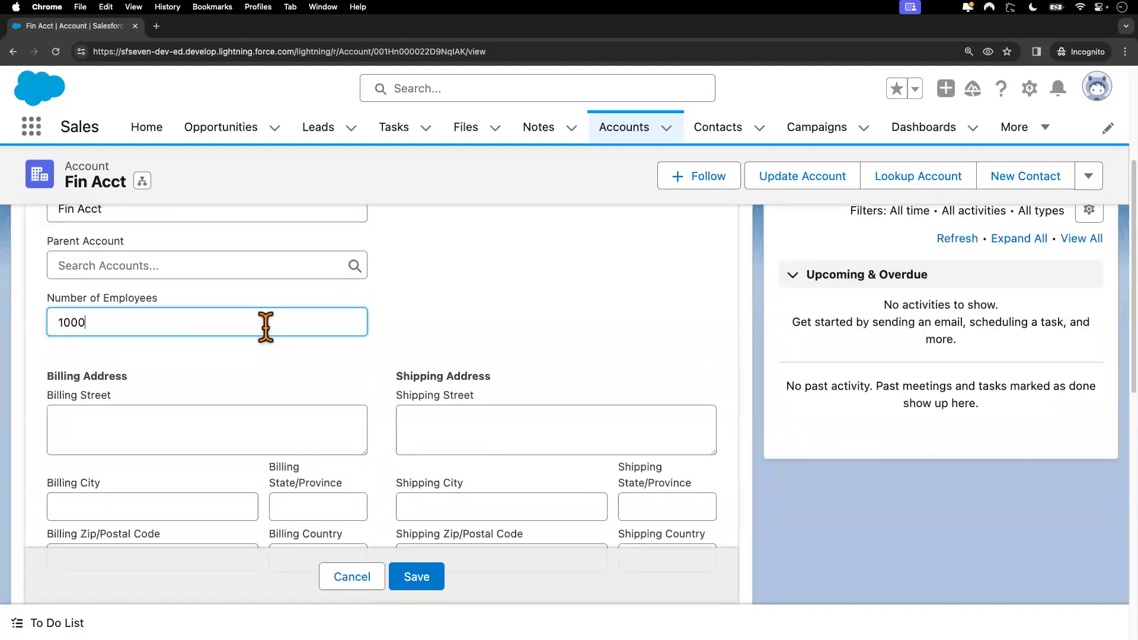
scroll(262, 323, "up", 1)
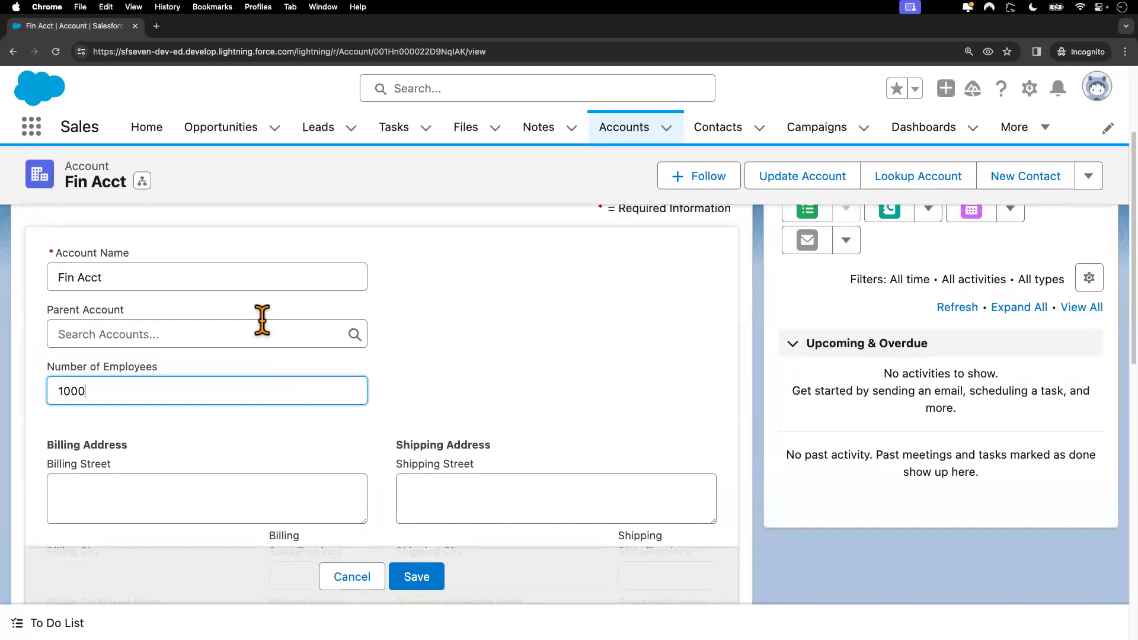
scroll(262, 323, "down", 2)
scroll(238, 379, "down", 3)
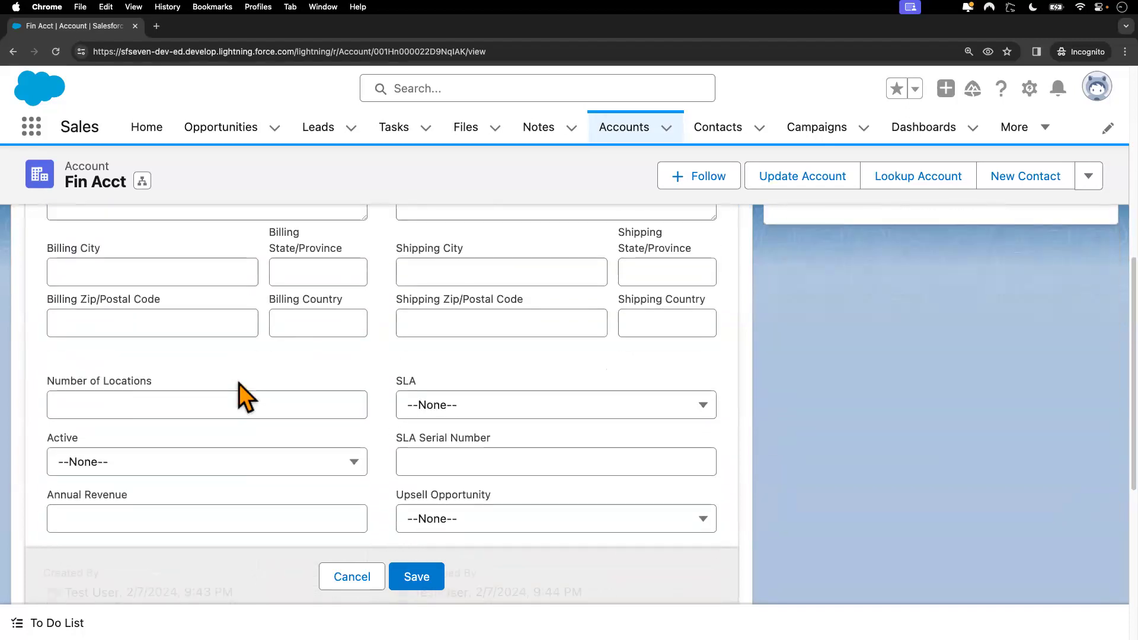
left_click(184, 404)
type("2")
left_click(435, 583)
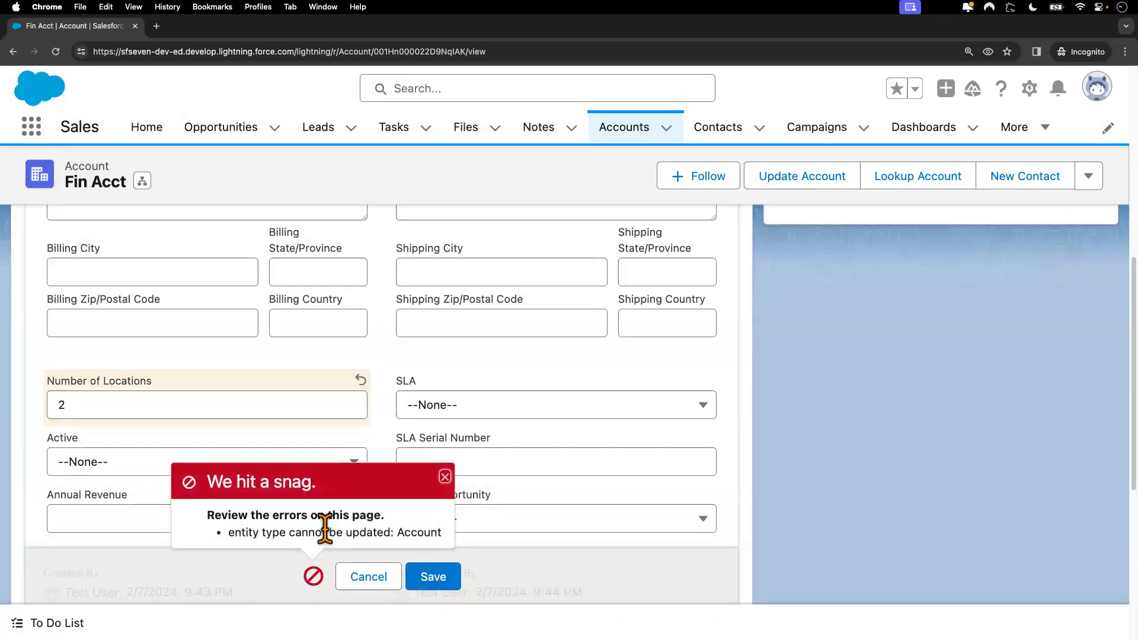
left_click_drag(442, 533, 308, 530)
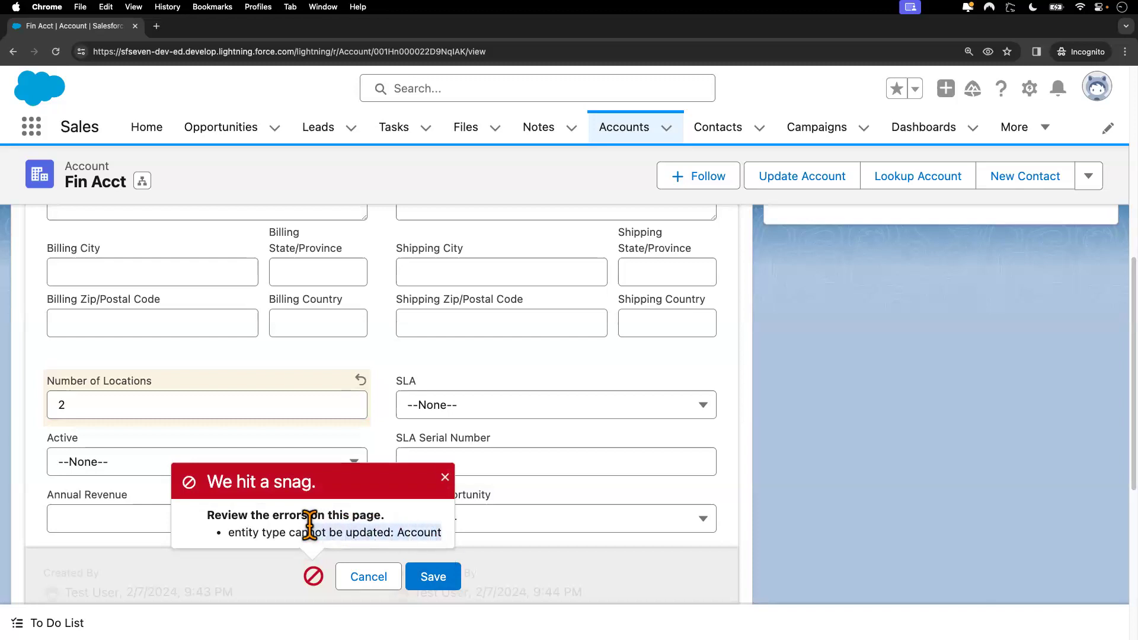
left_click(444, 478)
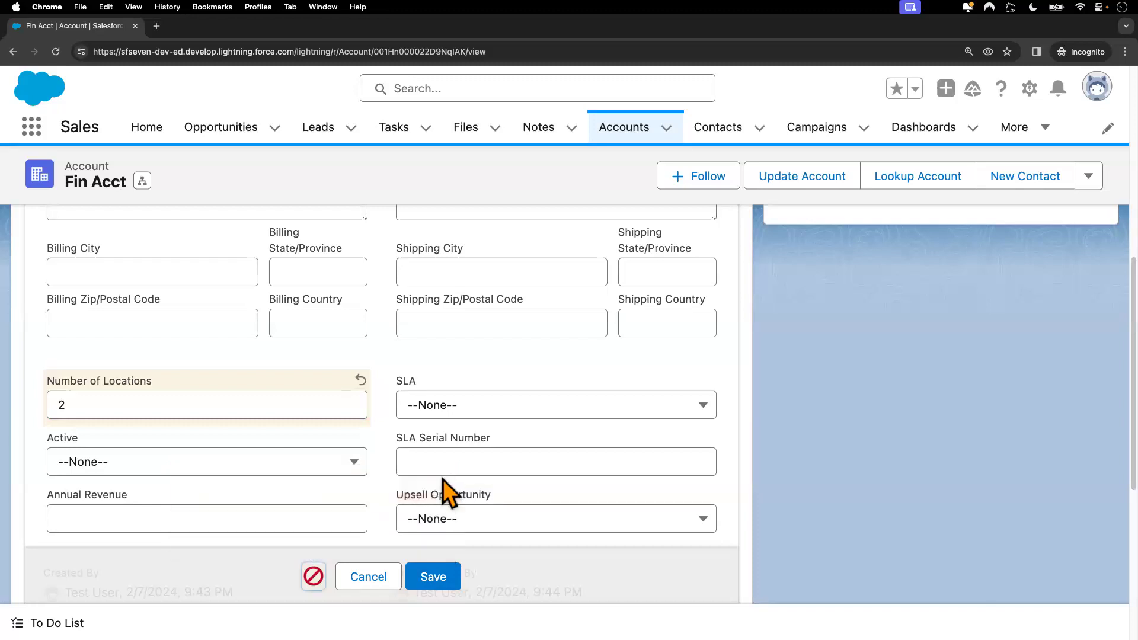
double_click(275, 406)
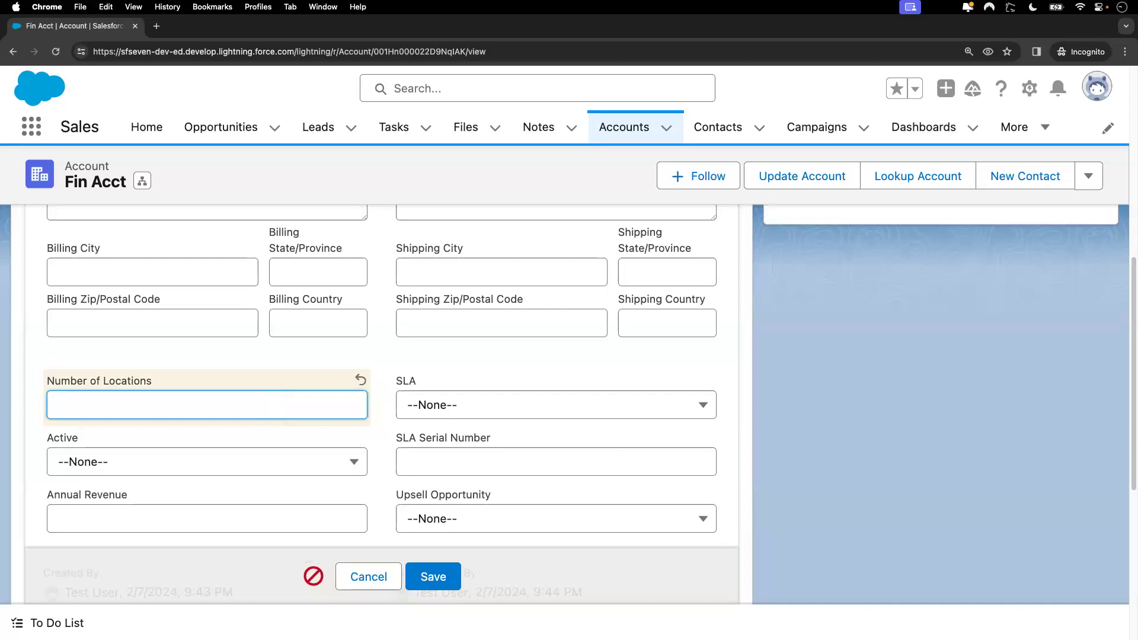
left_click(525, 408)
left_click(497, 469)
left_click(428, 586)
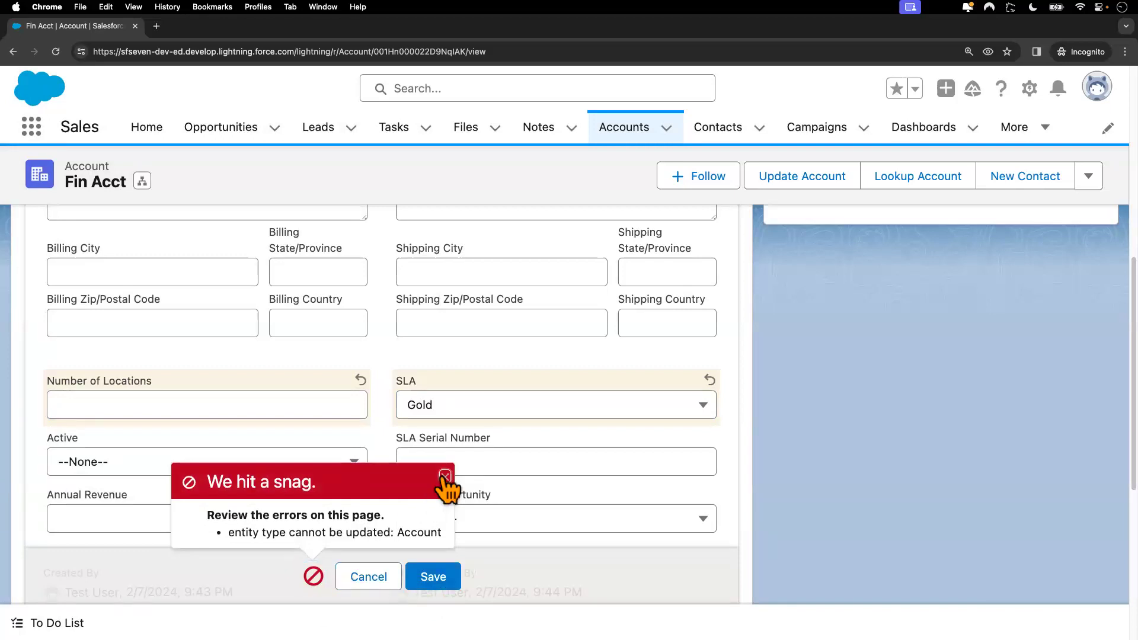
left_click(444, 476)
left_click(371, 576)
scroll(397, 368, "up", 10)
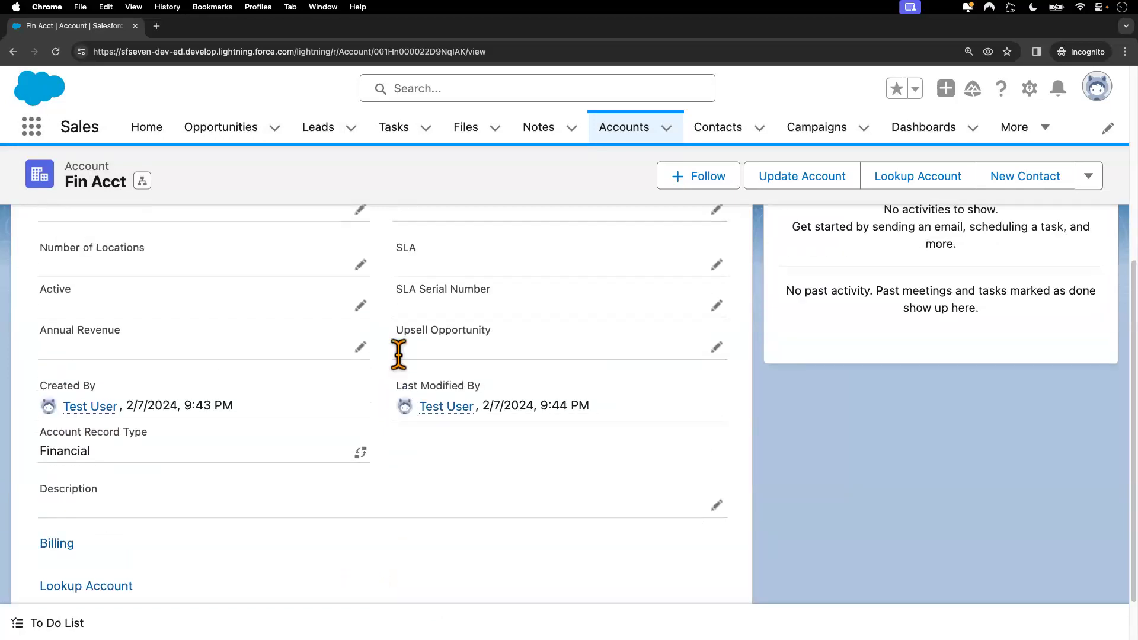
Step: Create a new Financial record-type account named Fin Acct-2
left_click(637, 141)
left_click(1082, 189)
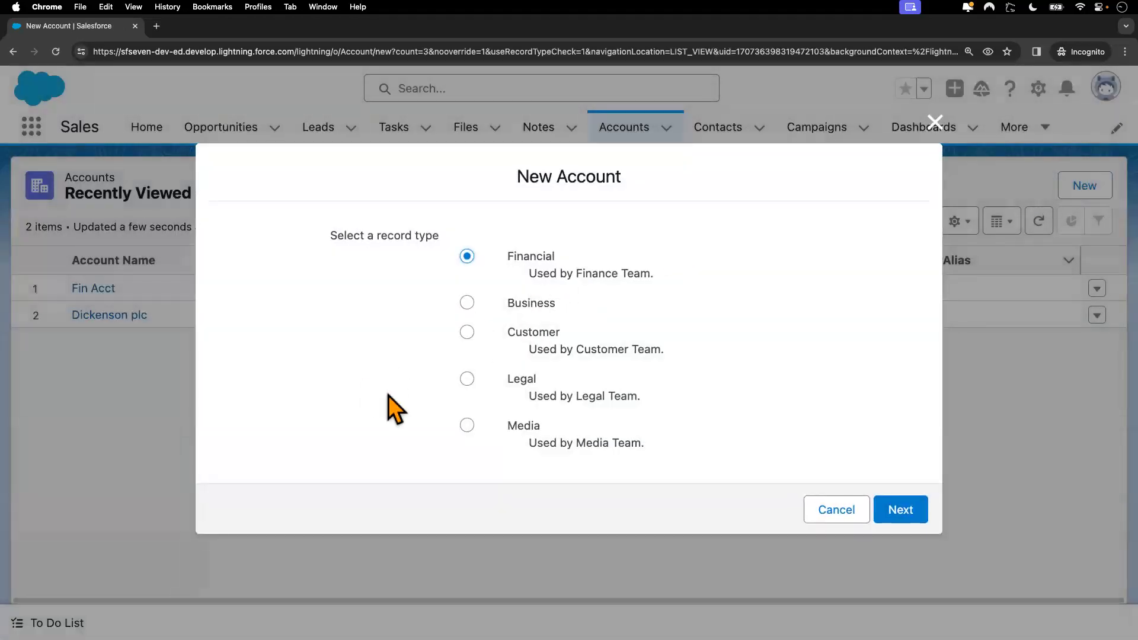
left_click(900, 511)
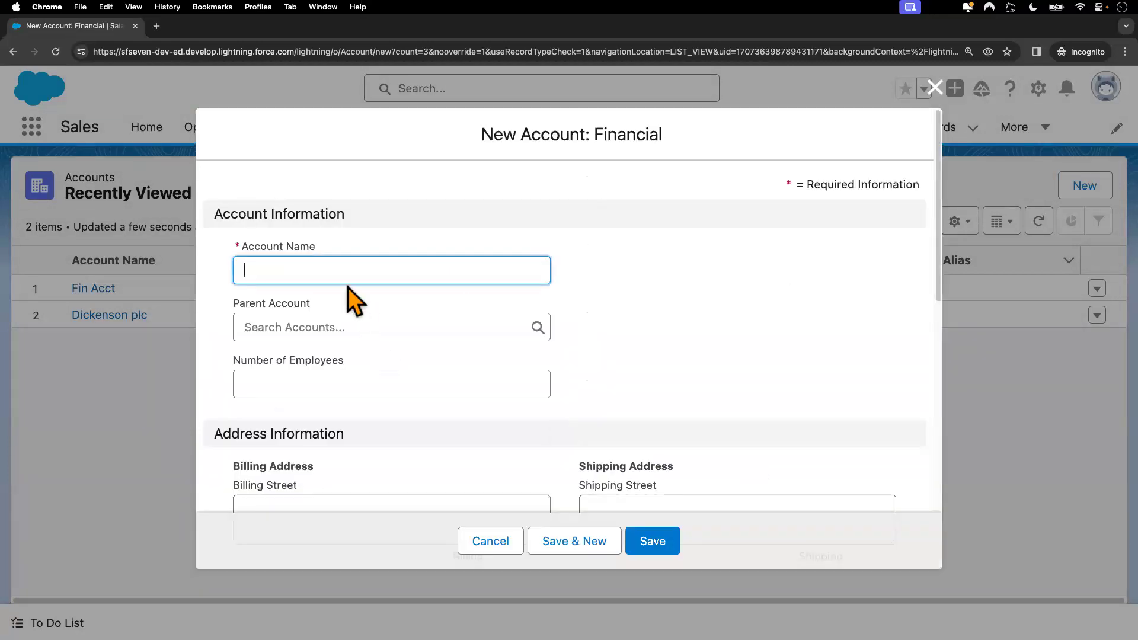
type("Fin Acct-2")
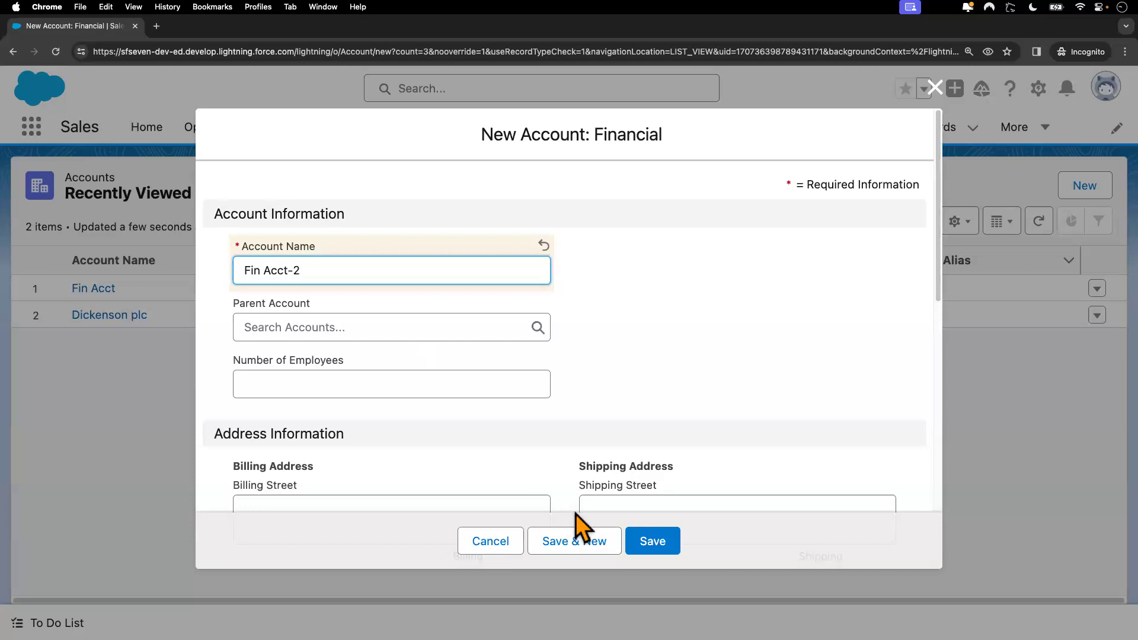
left_click(659, 542)
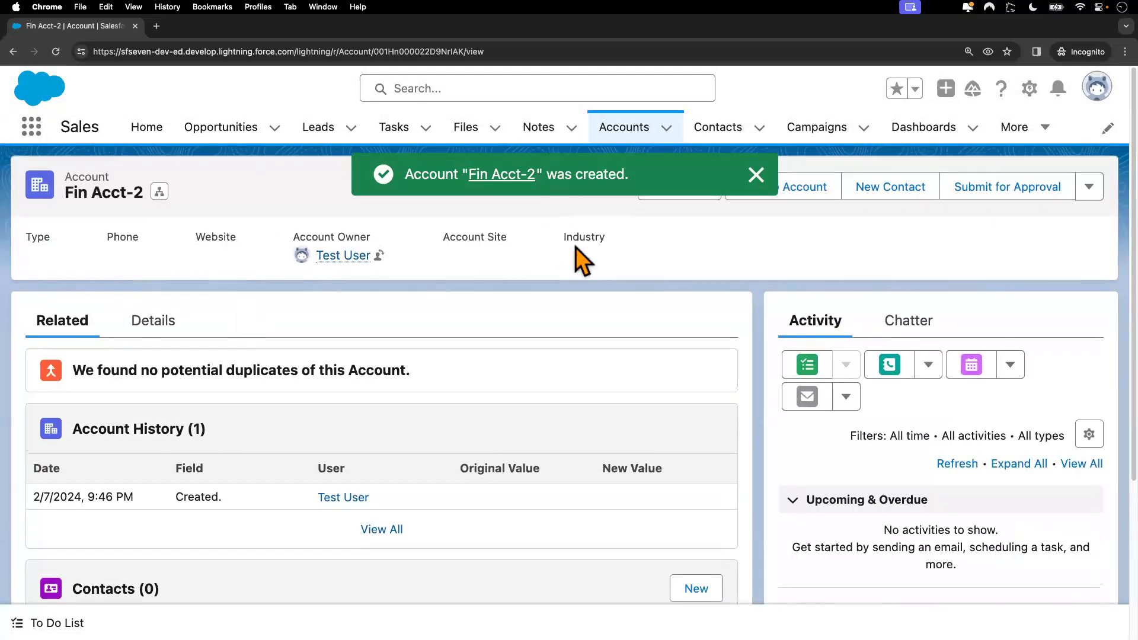
Step: Set Fin Acct-2's SLA field to Gold and attempt to save it
left_click(151, 323)
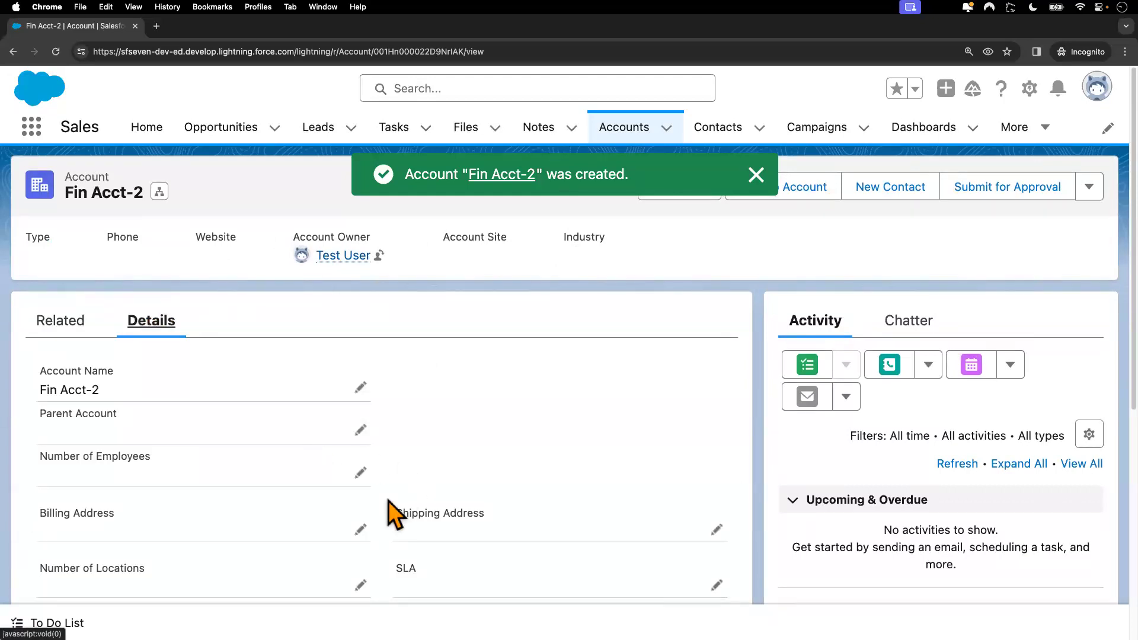
scroll(388, 501, "down", 3)
left_click(717, 381)
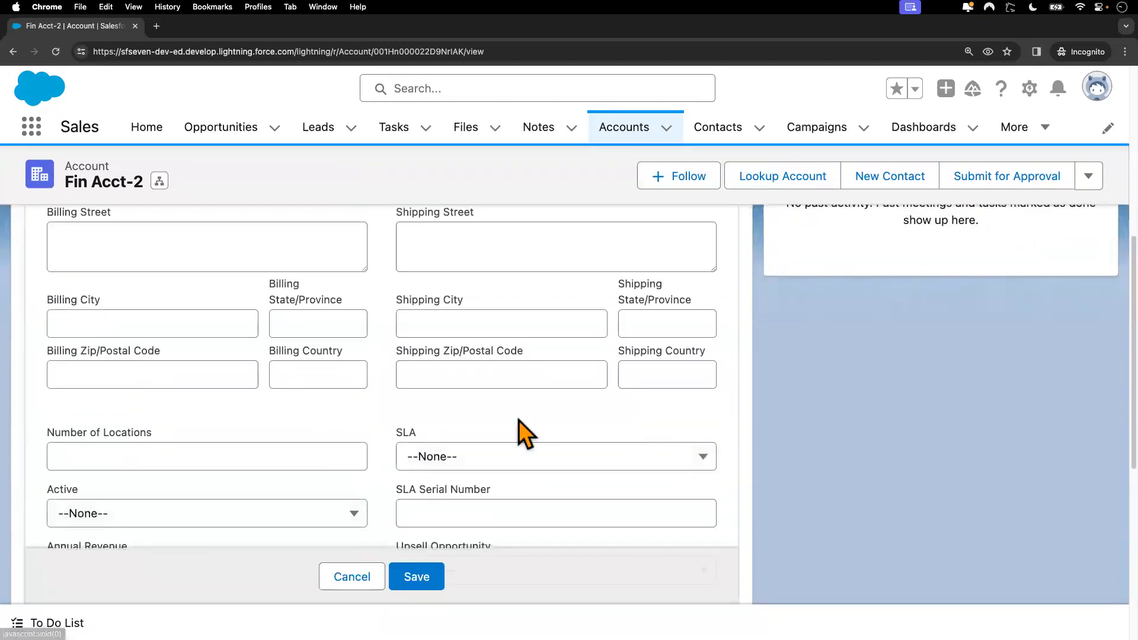
left_click(478, 471)
left_click(468, 523)
left_click(440, 572)
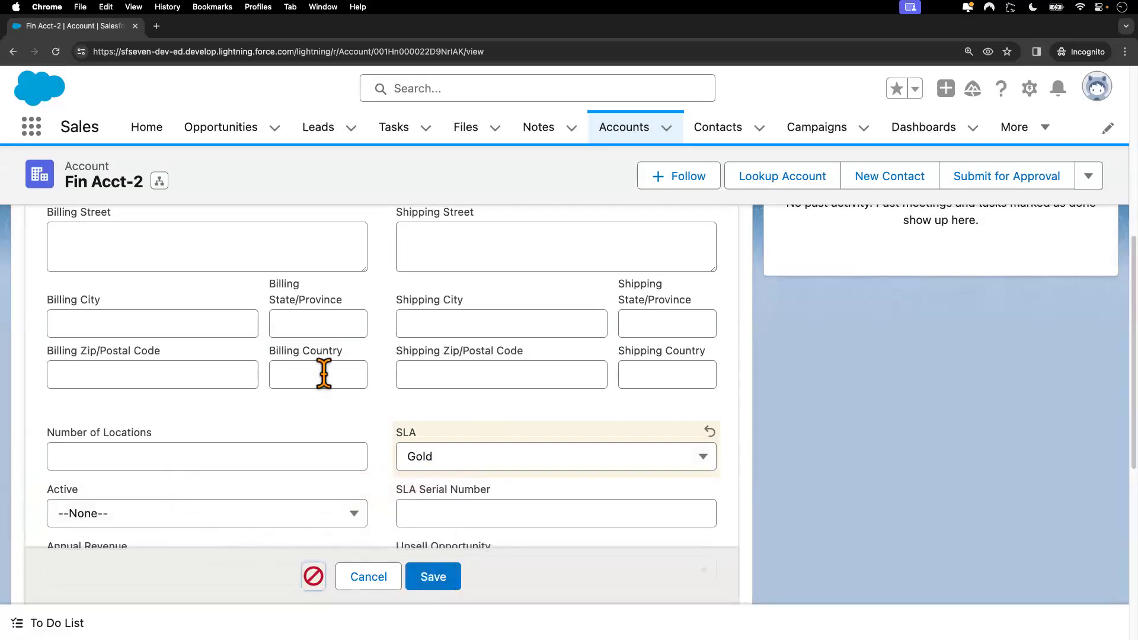
key("ctrl+Left")
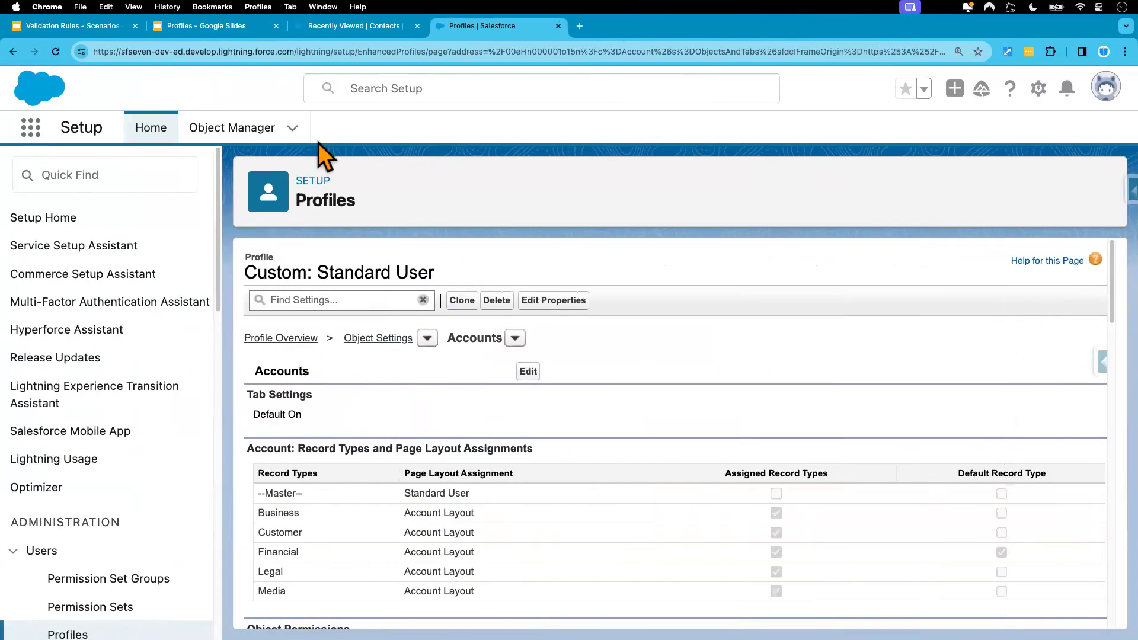
Step: Browse the All Accounts list in the Sales app and open the Finance Account record
left_click(340, 27)
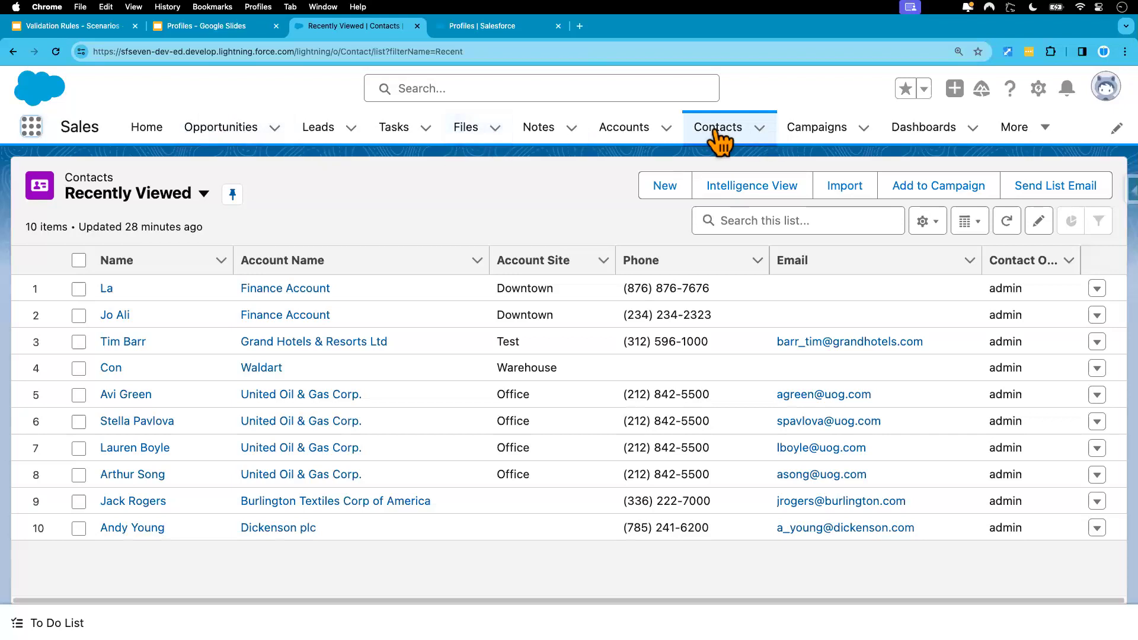
left_click(627, 130)
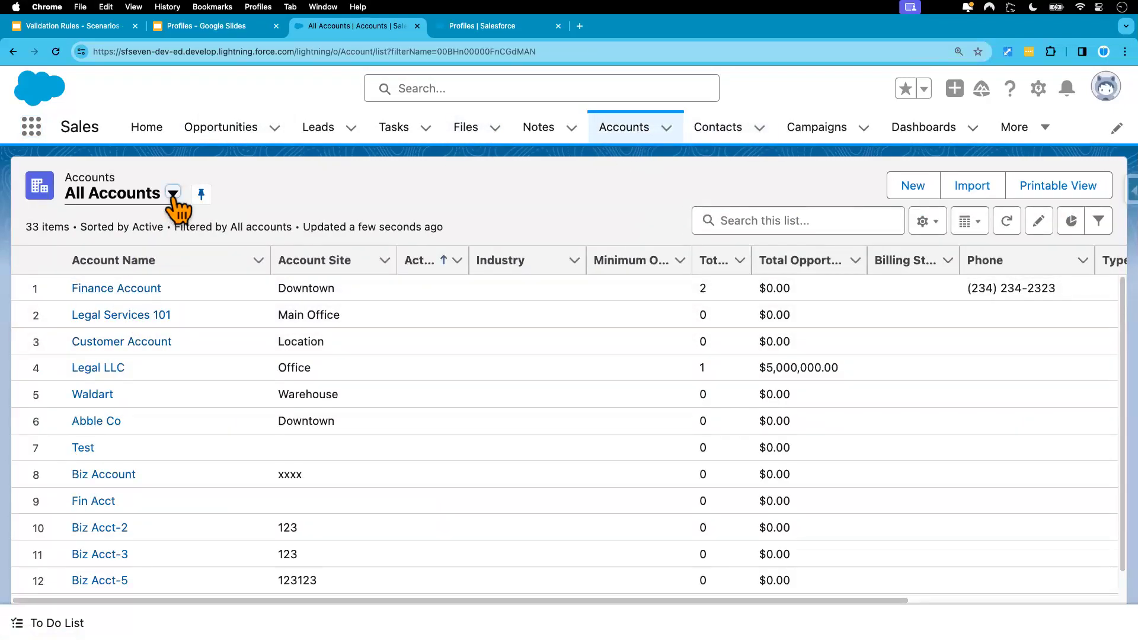
left_click(173, 194)
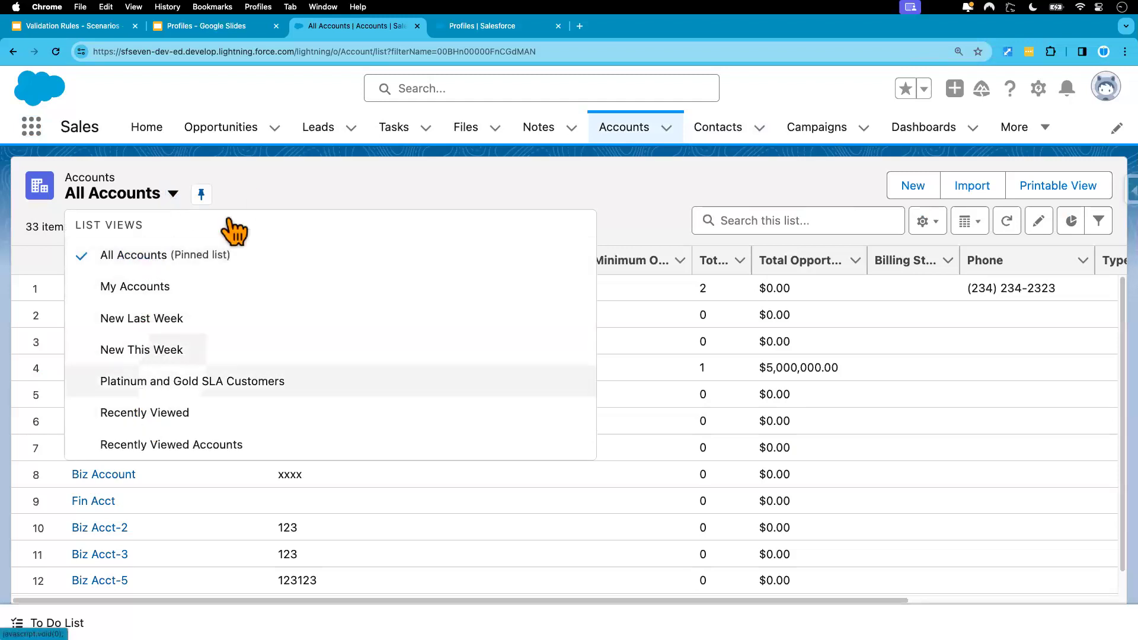
left_click(256, 176)
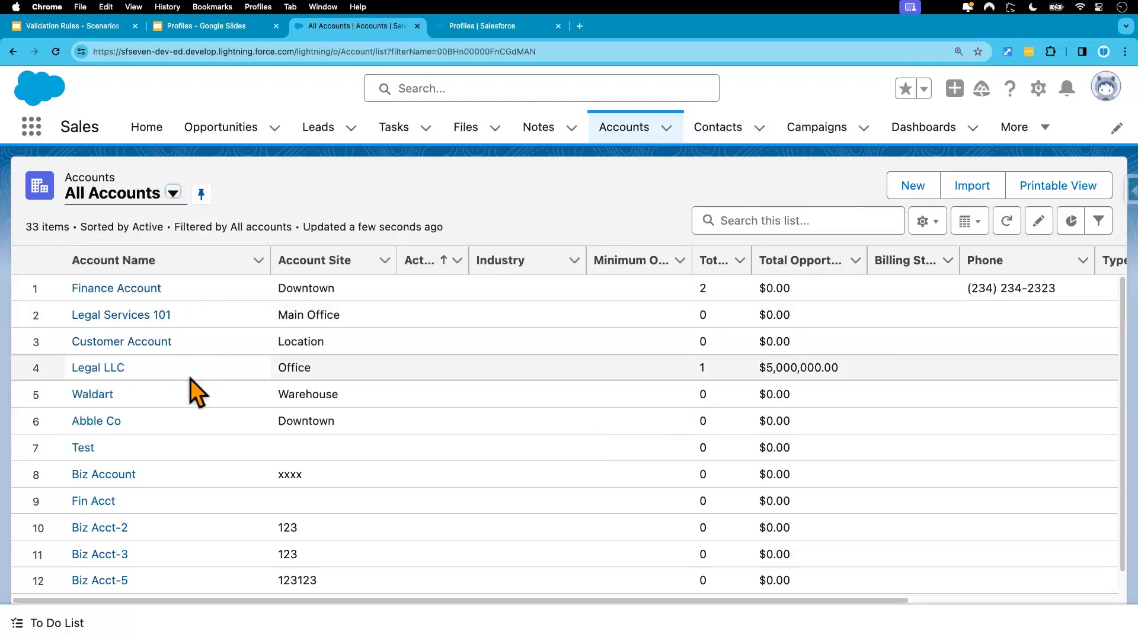
scroll(177, 450, "down", 8)
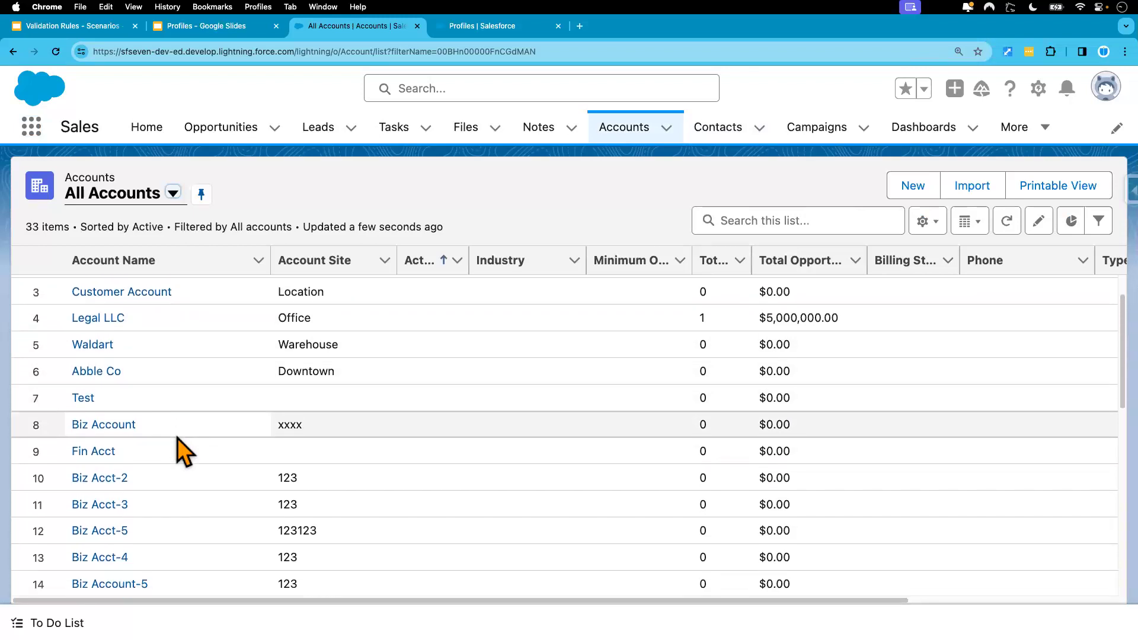
scroll(177, 447, "up", 10)
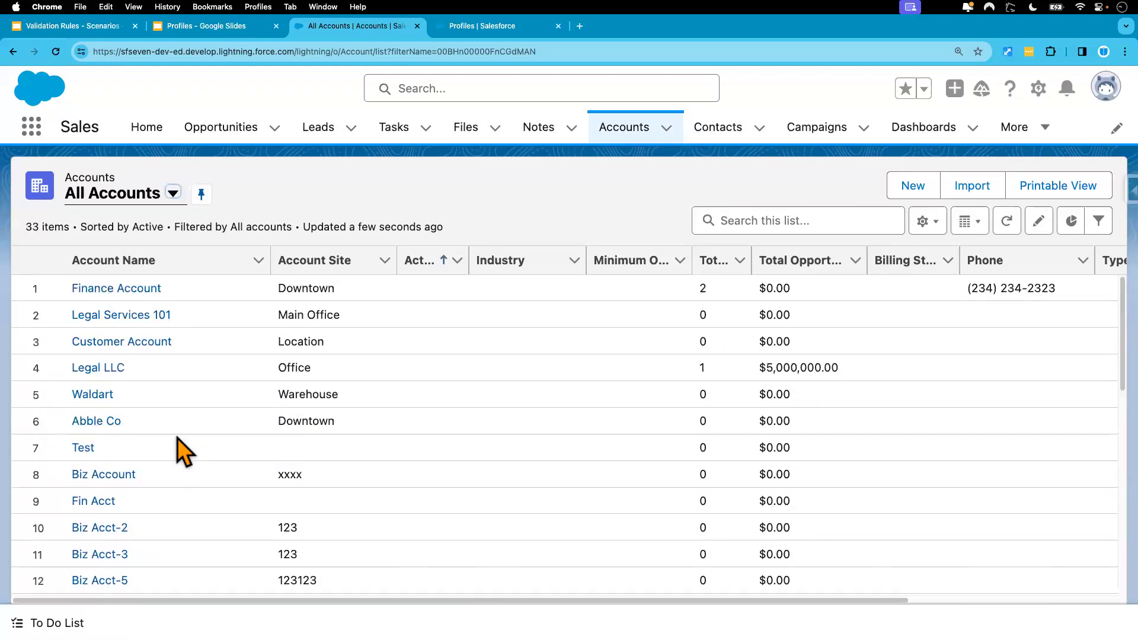
left_click(121, 289)
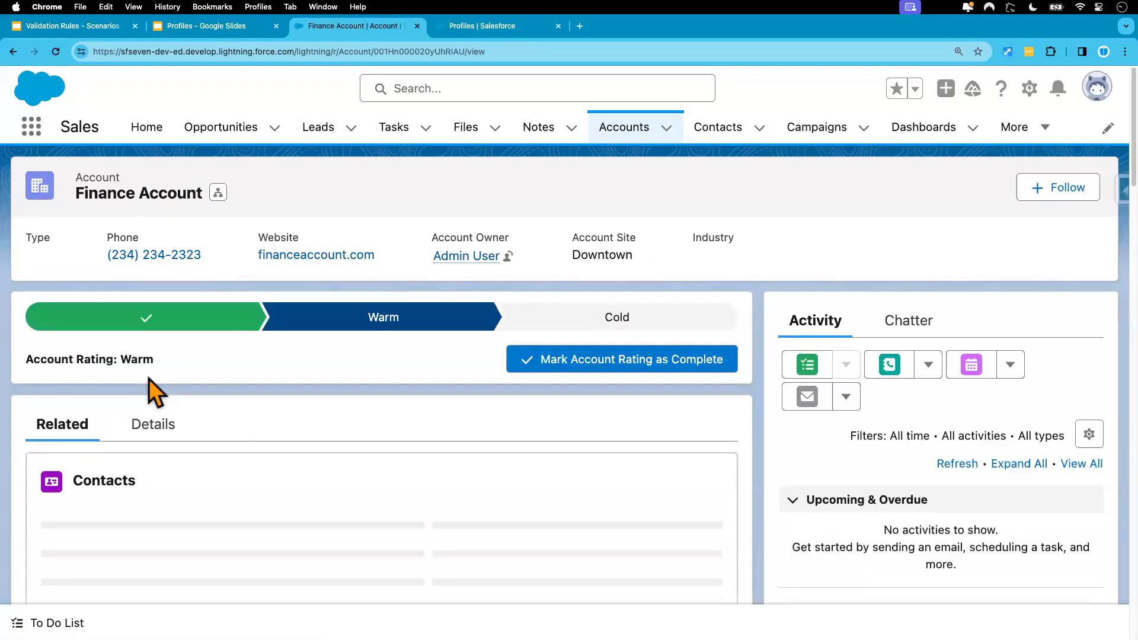
Step: Change the Finance Account's Account Region picklist to North and save the record
left_click(155, 433)
scroll(253, 437, "down", 3)
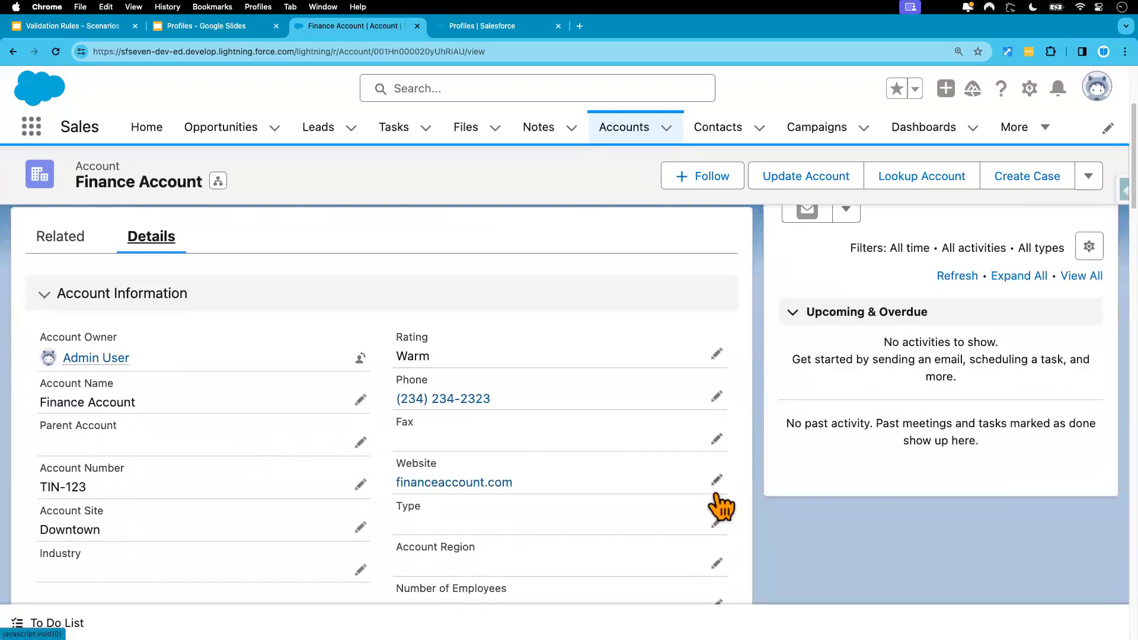
left_click(717, 522)
scroll(563, 459, "down", 2)
left_click(508, 310)
left_click(460, 399)
left_click(602, 587)
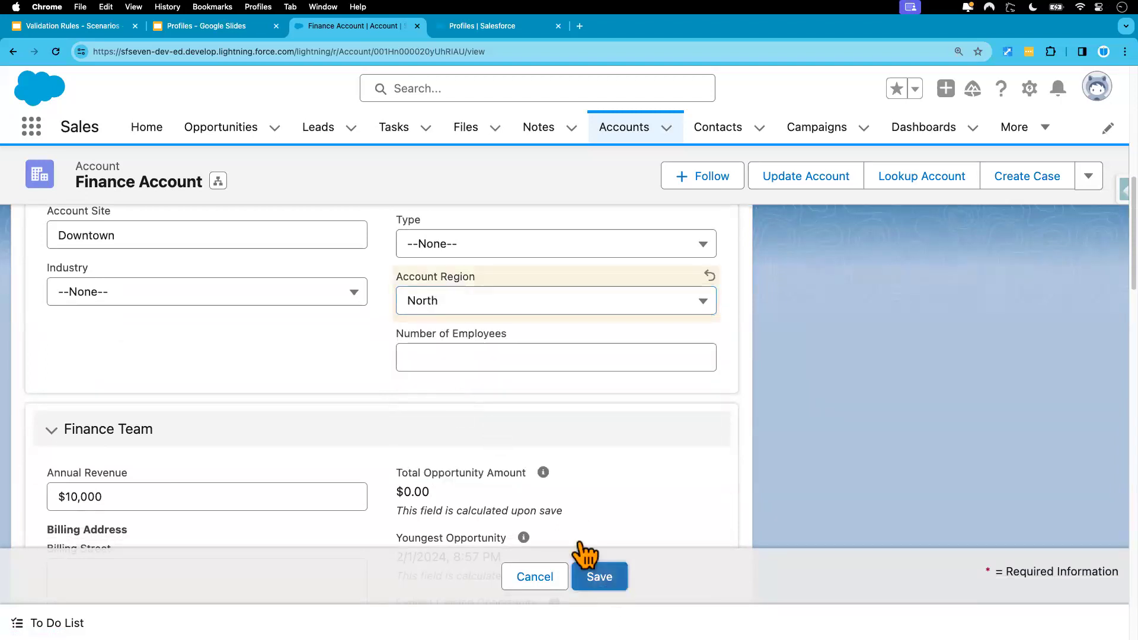
scroll(373, 391, "up", 6)
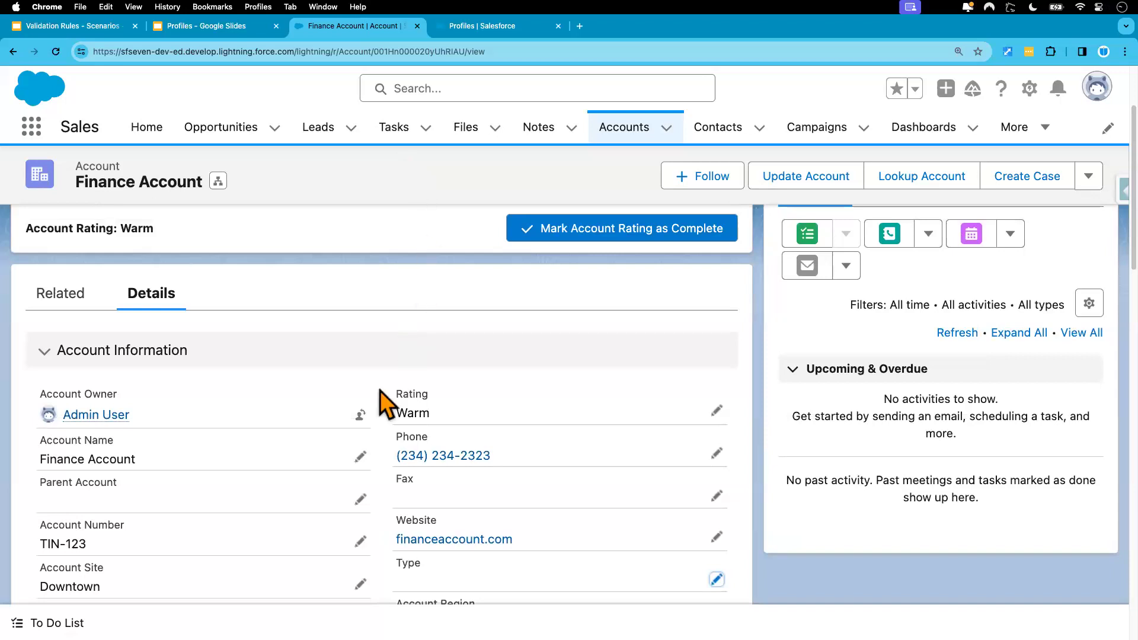
scroll(381, 401, "up", 3)
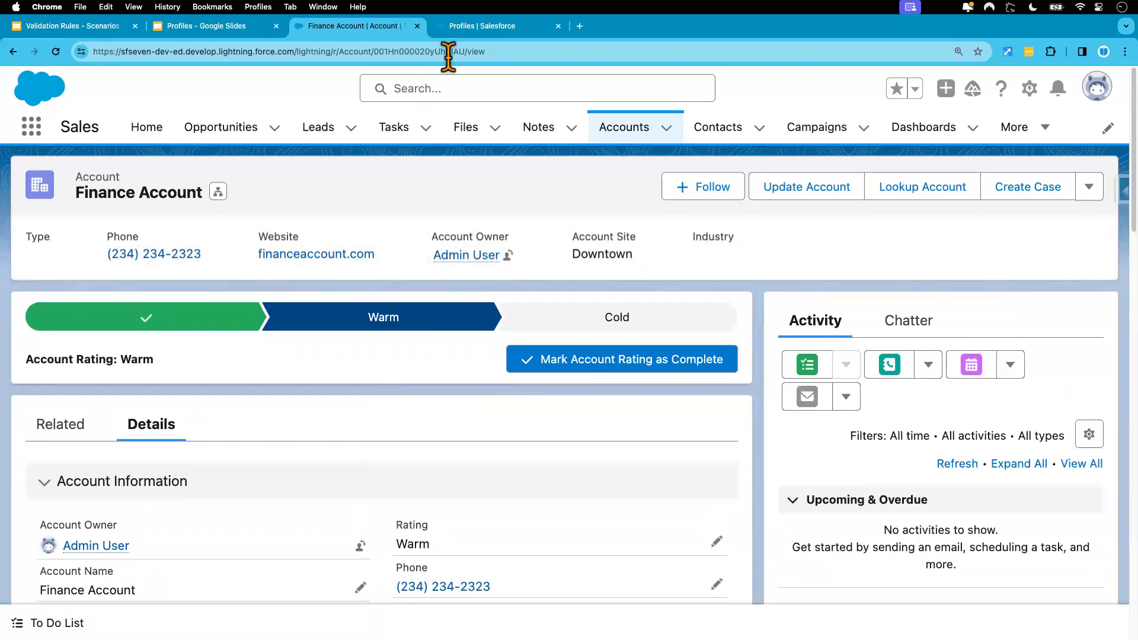
Step: Uncheck Create on Accounts for Custom: Standard User, leaving only Read, and save
left_click(475, 31)
scroll(418, 415, "down", 5)
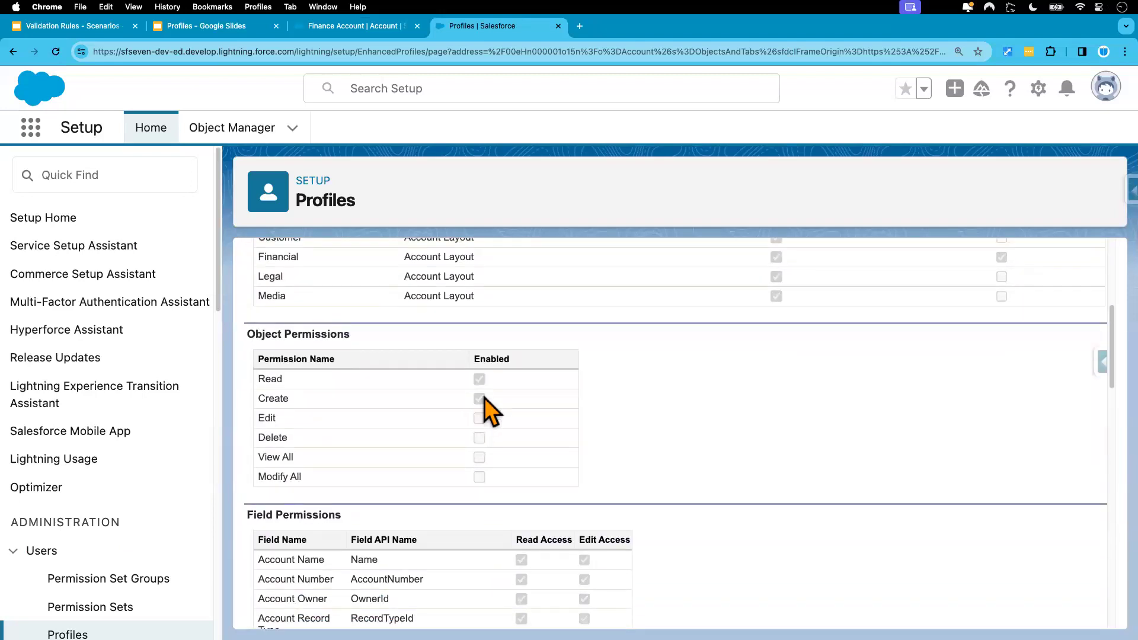
scroll(483, 410, "up", 5)
left_click(529, 372)
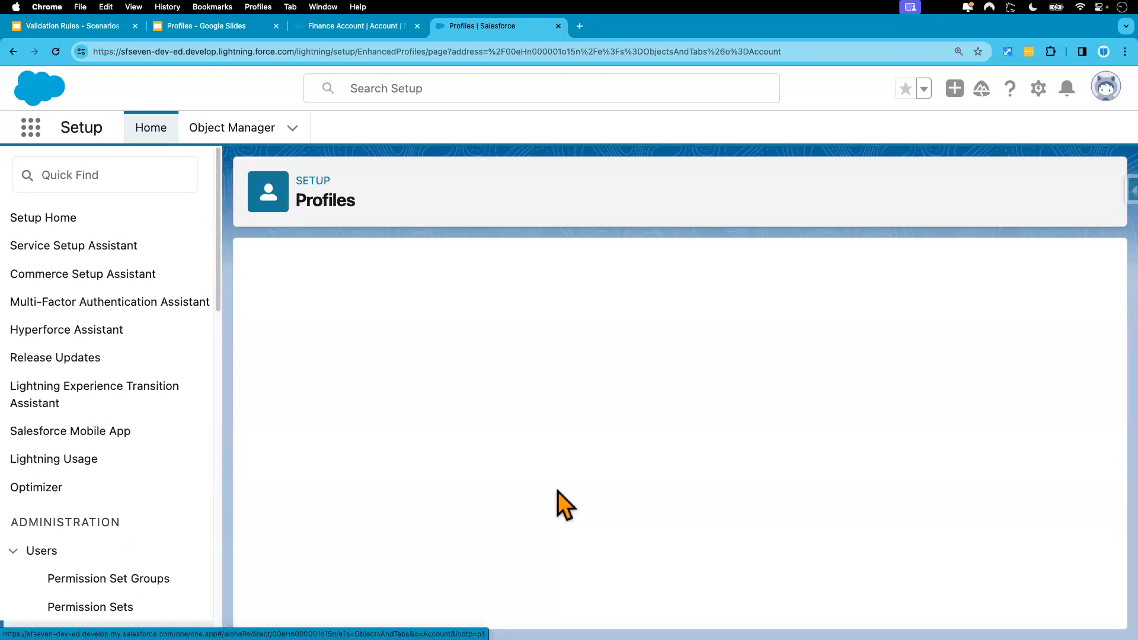
scroll(556, 500, "down", 6)
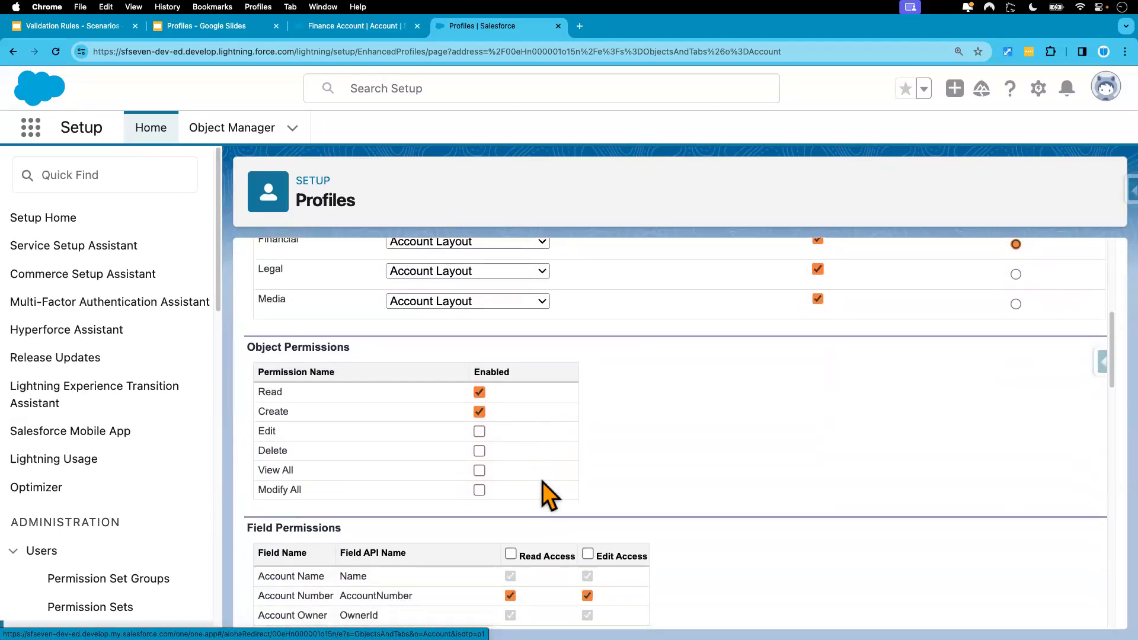
left_click(479, 412)
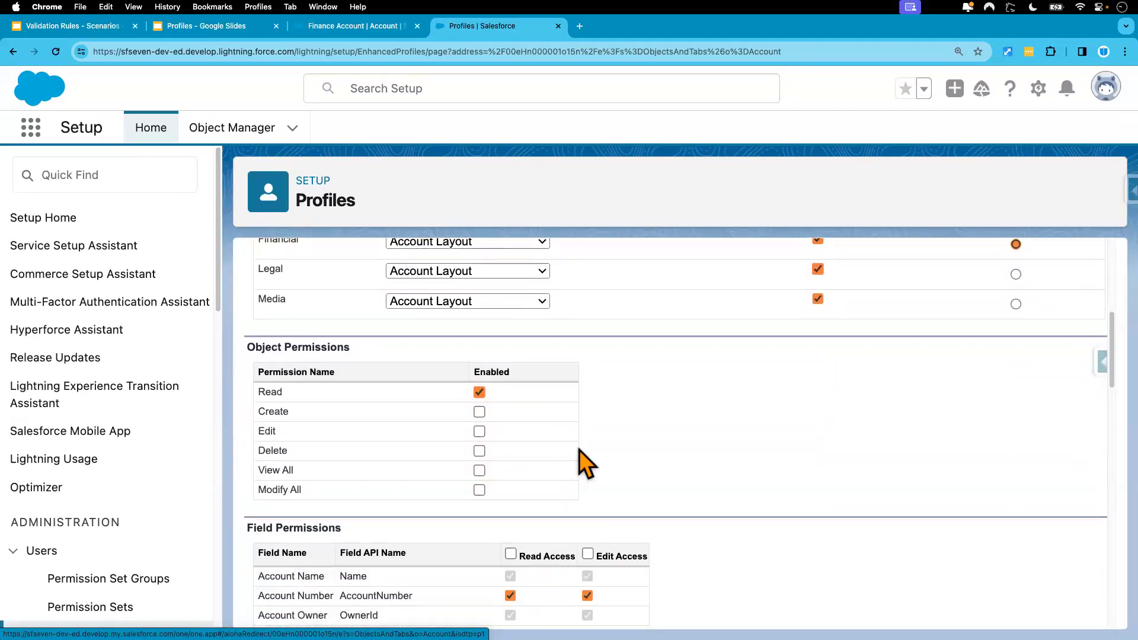
scroll(585, 464, "up", 6)
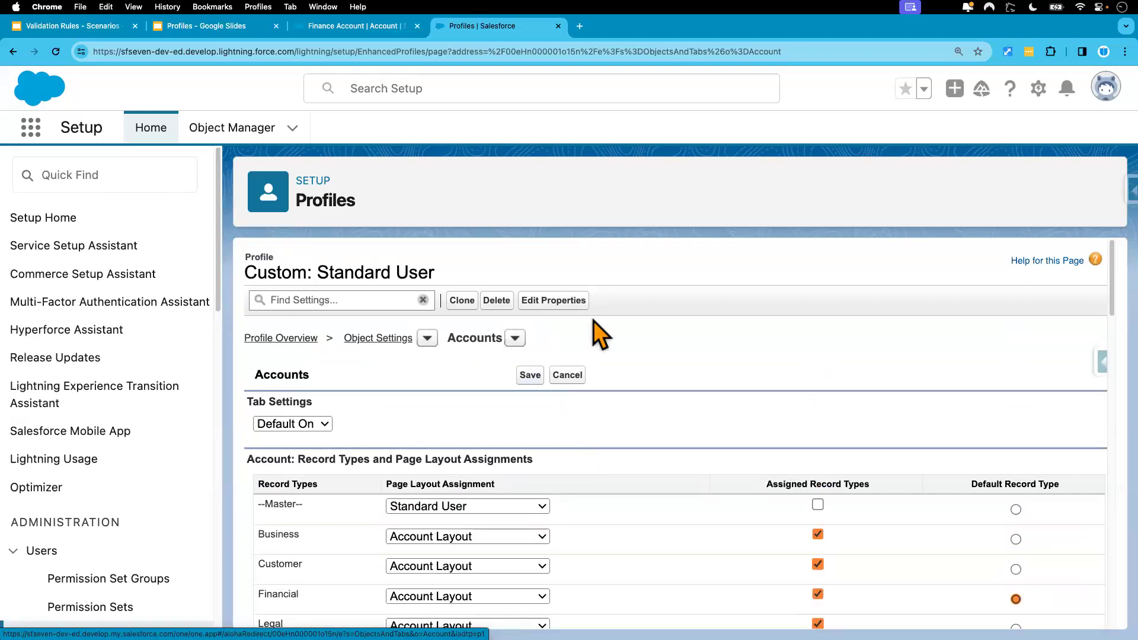
left_click_drag(249, 276, 437, 277)
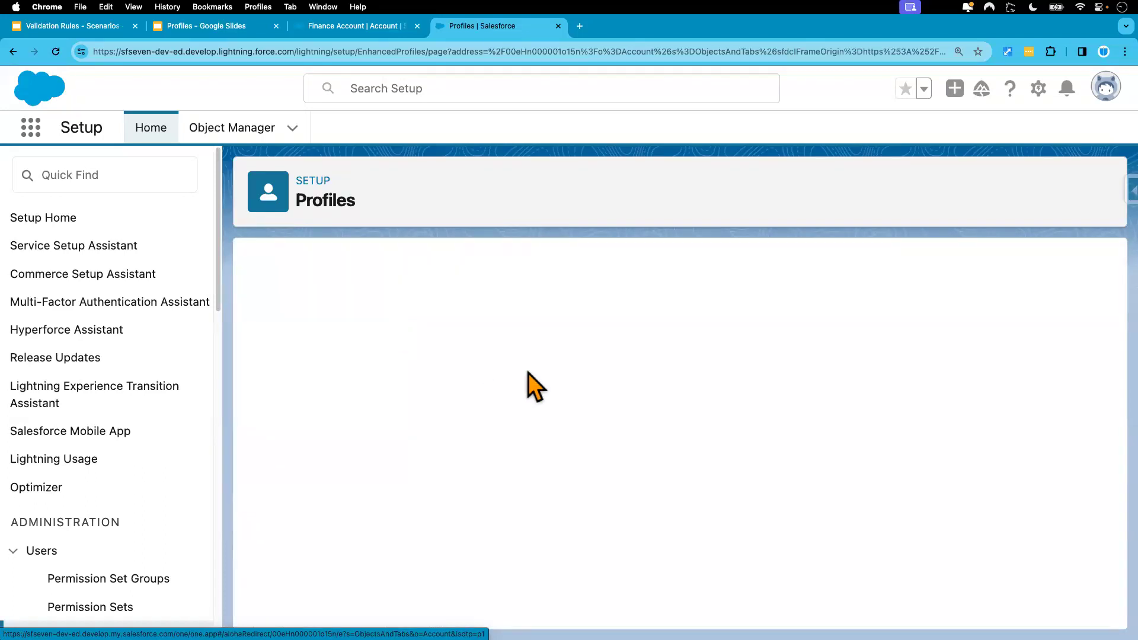
key("ctrl+Right")
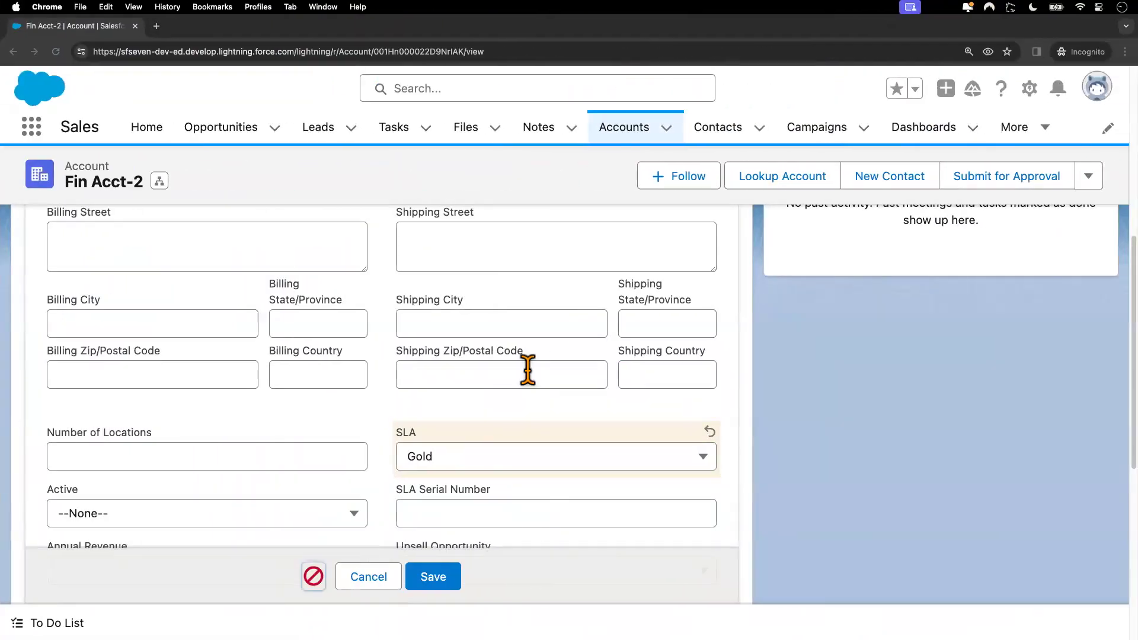
Step: Cancel the unsaved Fin Acct-2 edit and check the test user's recent Accounts and Leads
left_click(393, 576)
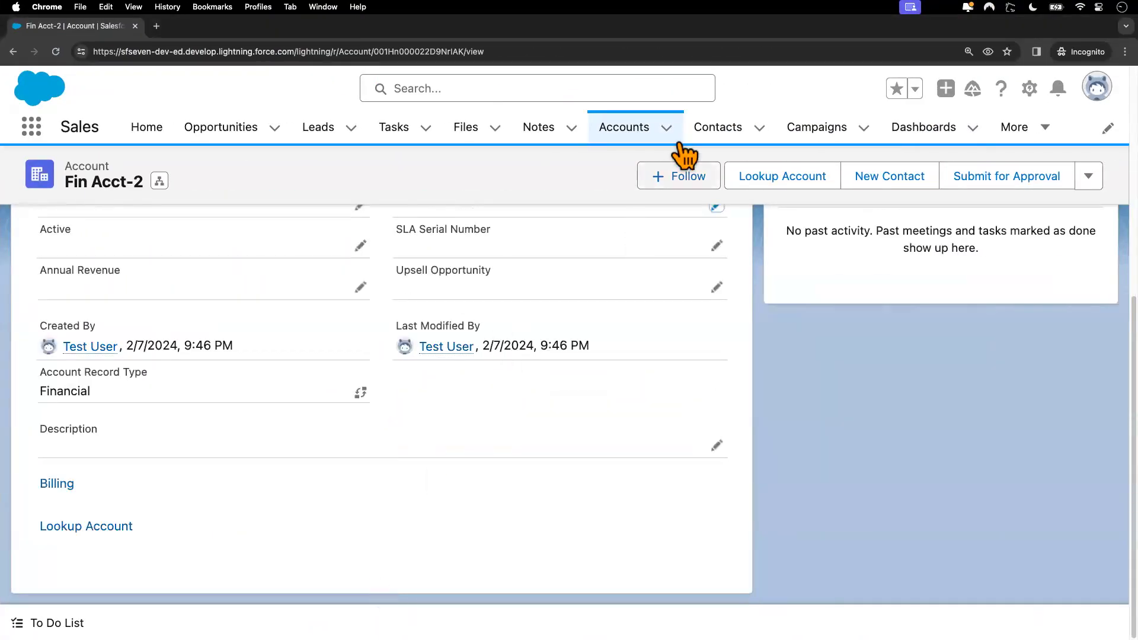
left_click(633, 129)
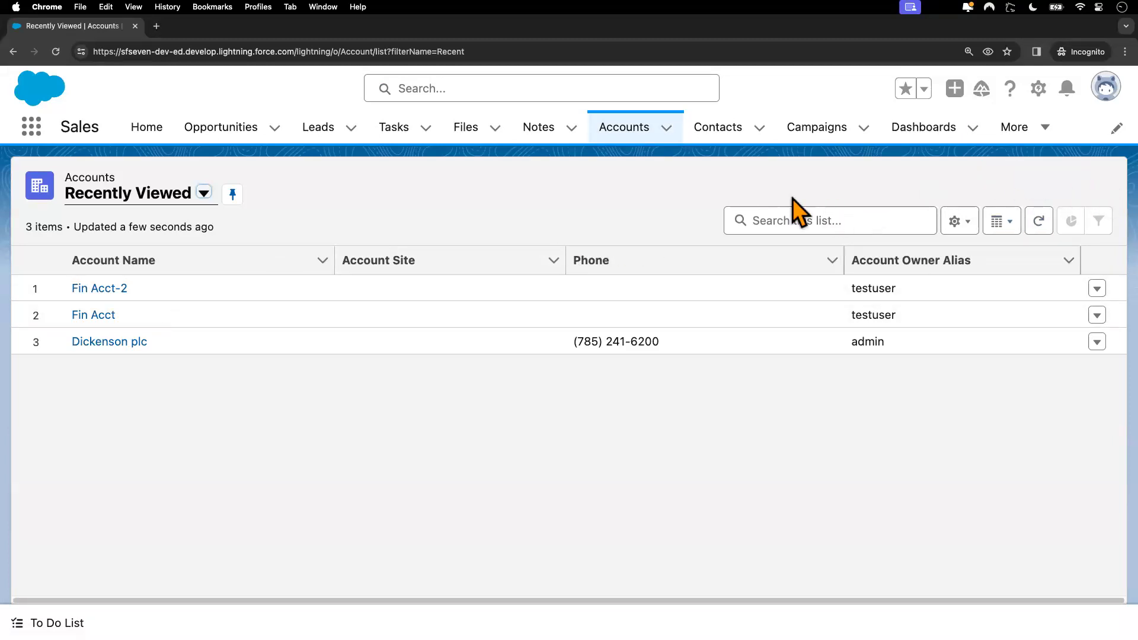
left_click(667, 128)
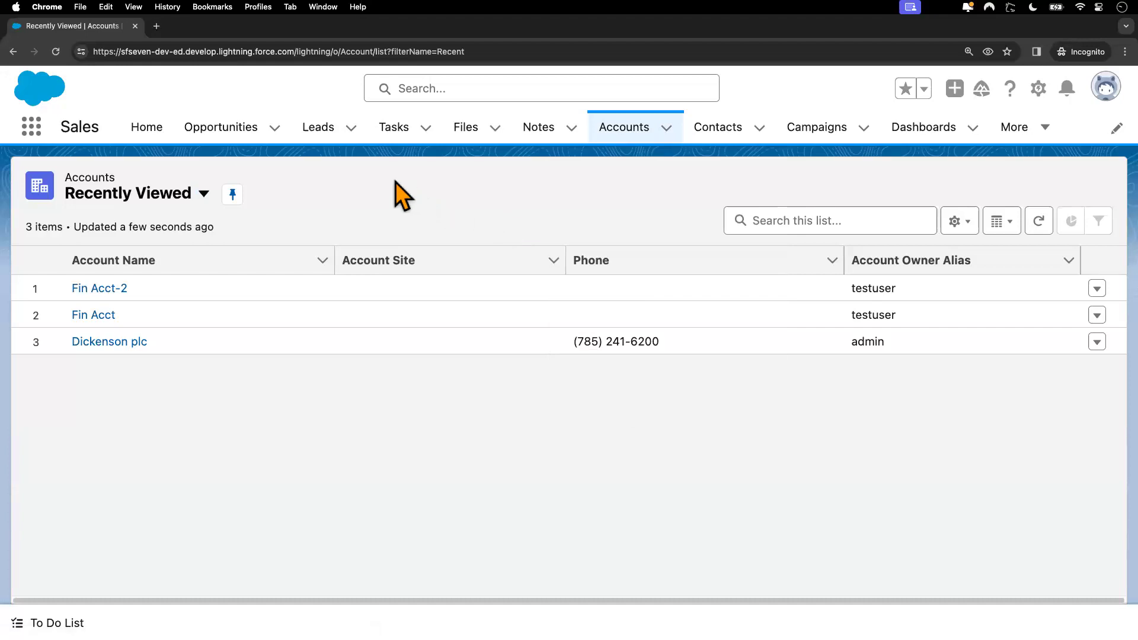
left_click(351, 127)
key("ctrl+Left")
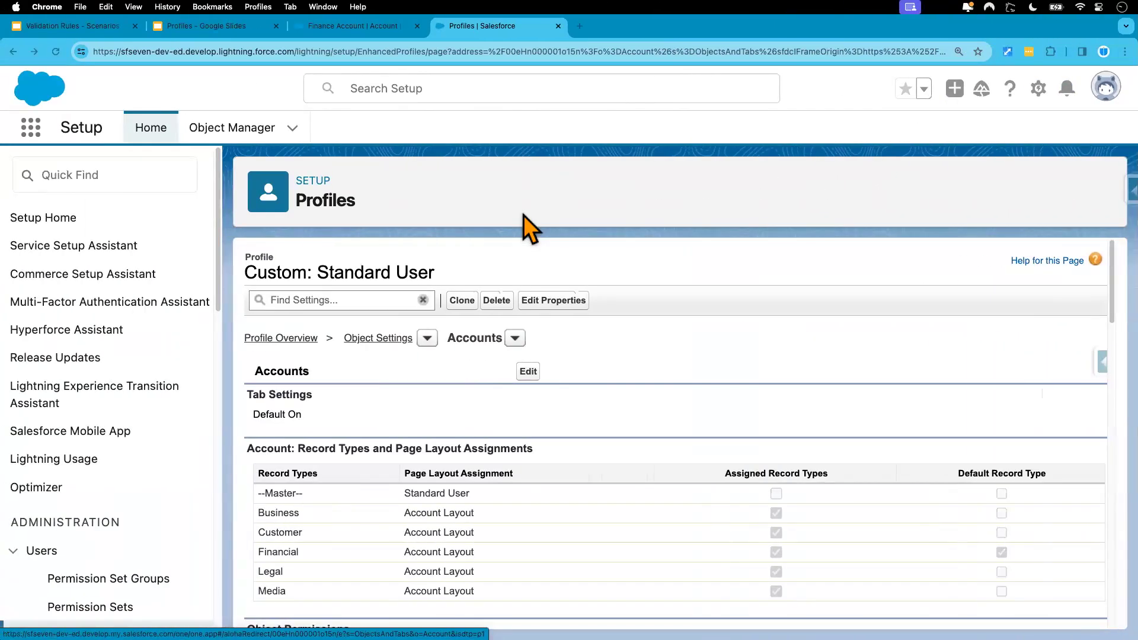
Step: Uncheck Read on Accounts for the Standard User profile, save, and reload the test user's Accounts list
left_click(528, 372)
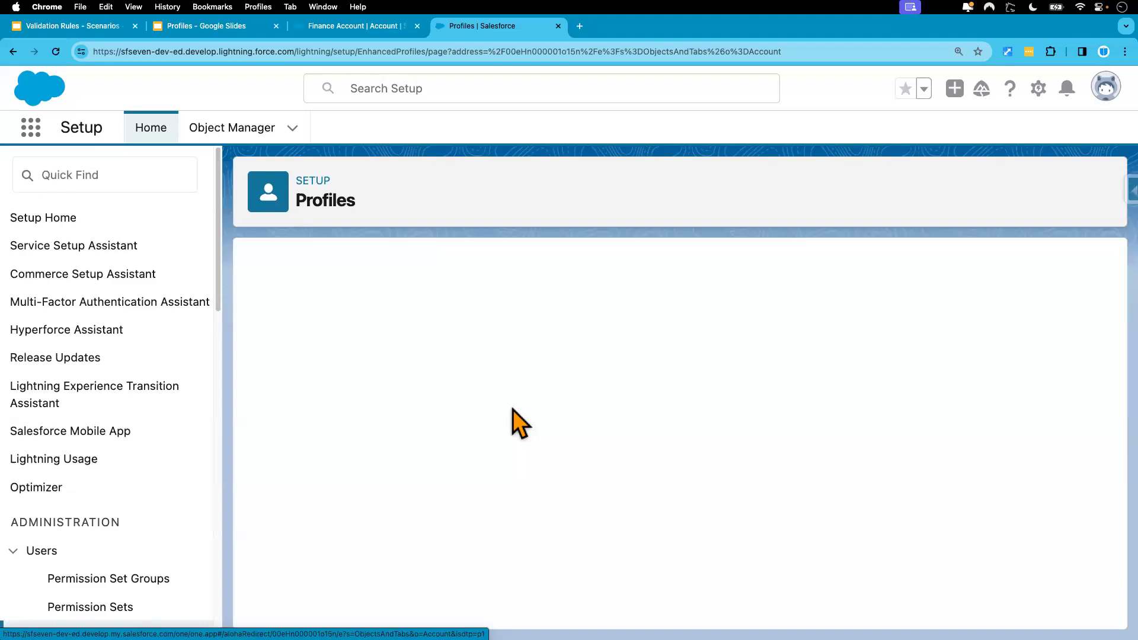
scroll(525, 480, "down", 8)
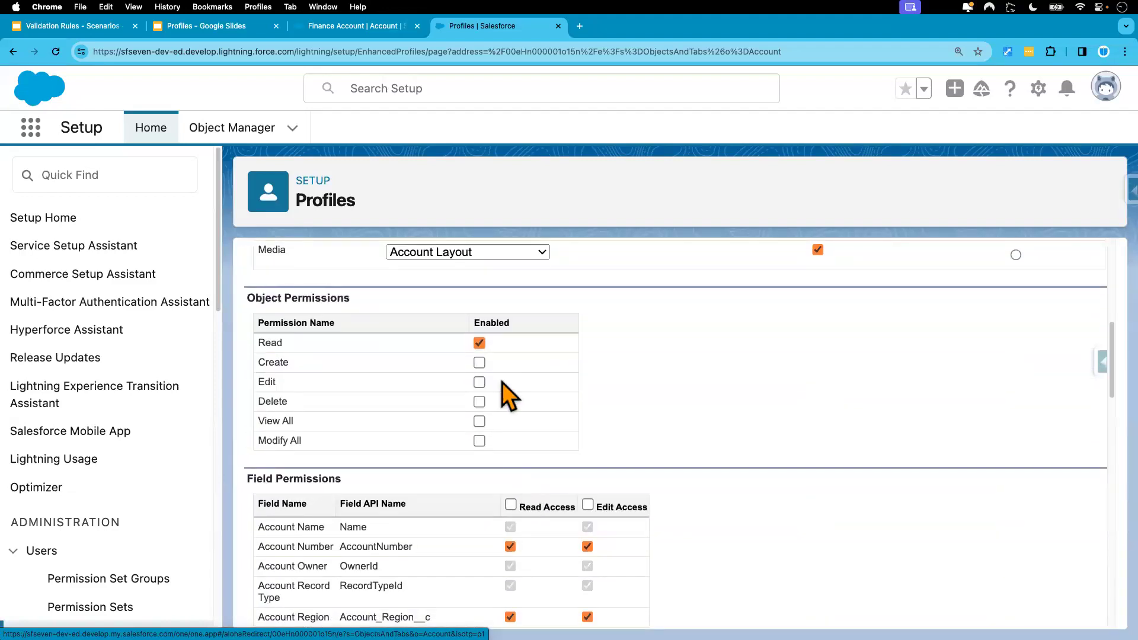
key("ctrl+Right")
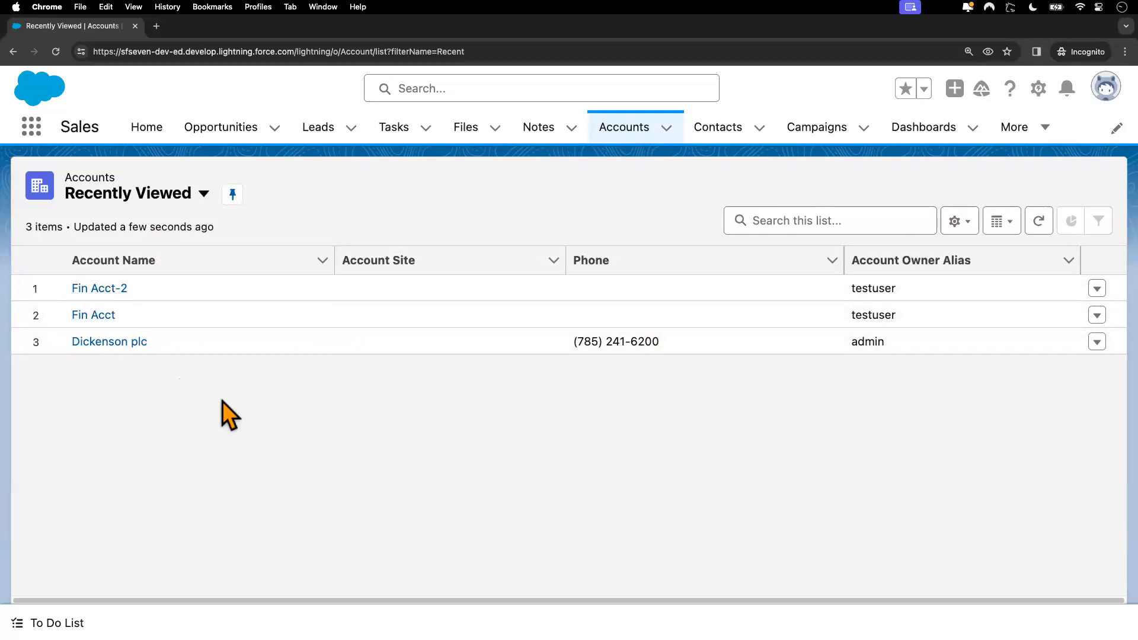
key("ctrl+Left")
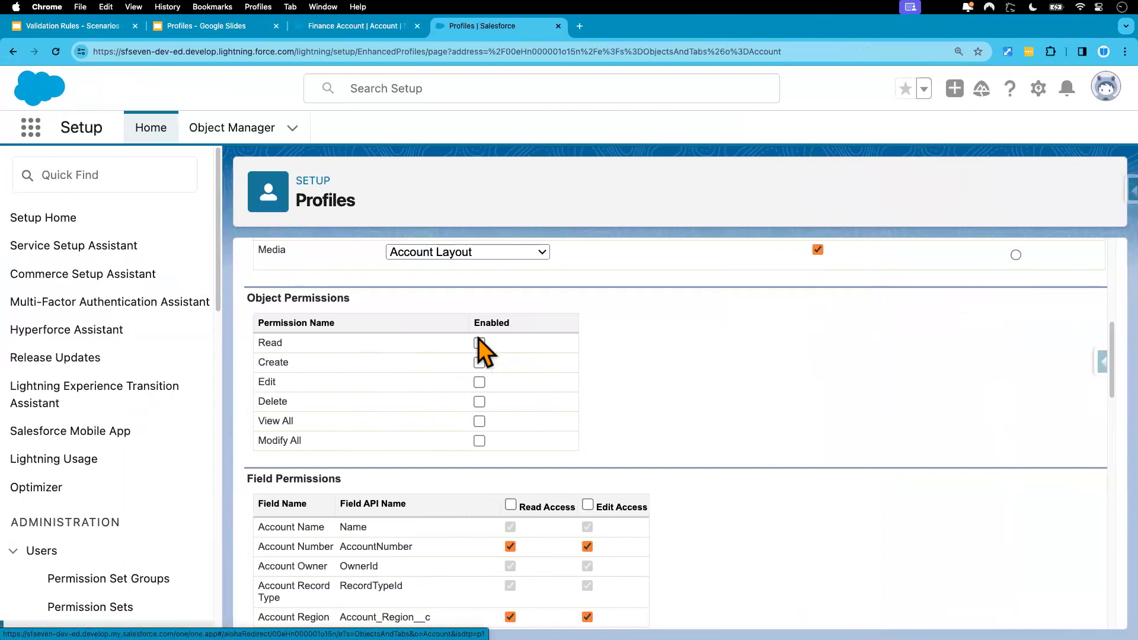
scroll(504, 364, "up", 6)
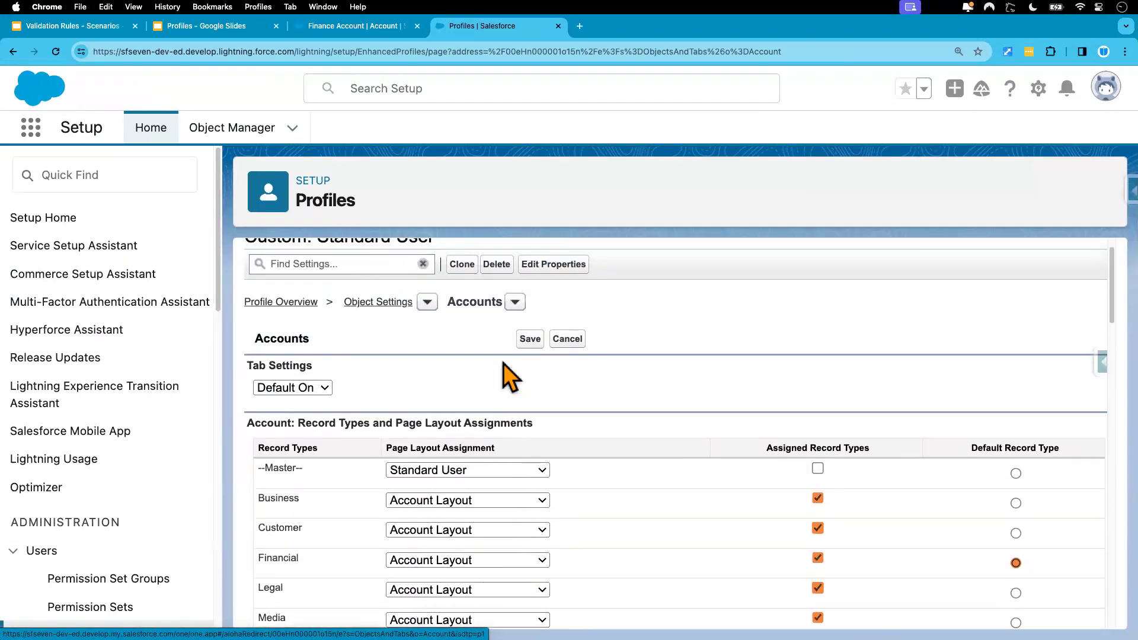
left_click(530, 339)
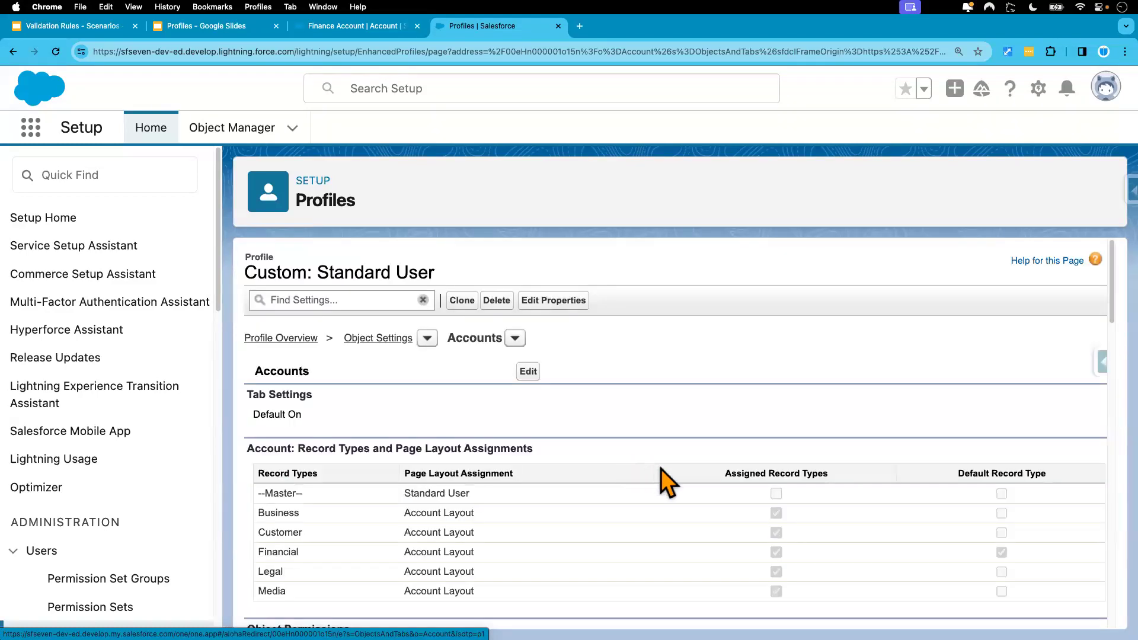
scroll(660, 469, "down", 3)
scroll(660, 471, "down", 2)
key("ctrl+Right")
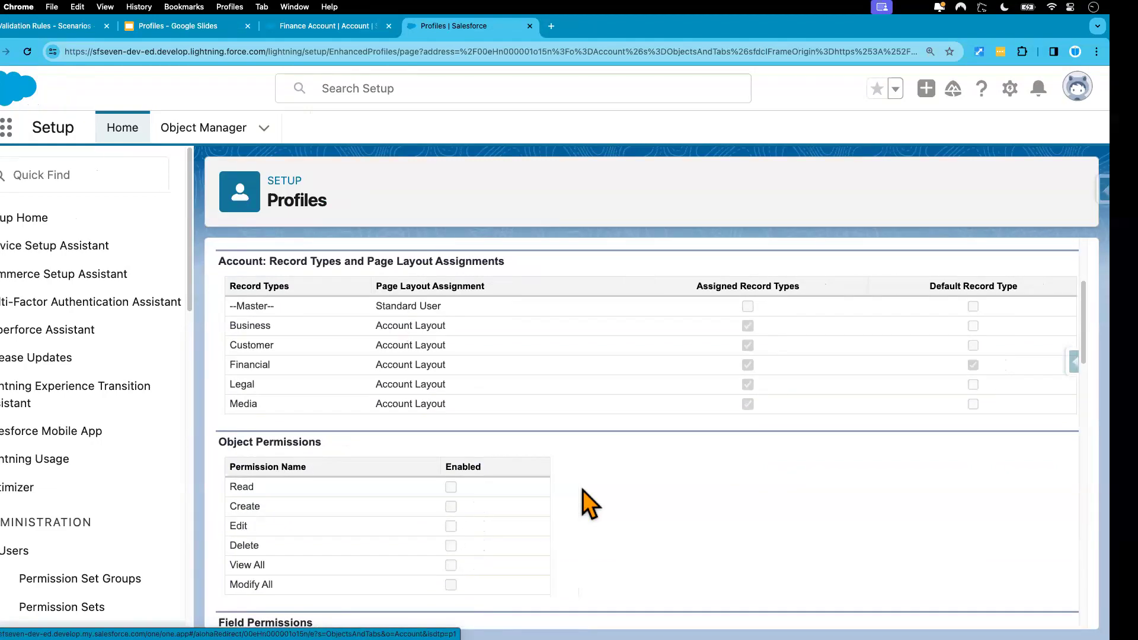
left_click(57, 52)
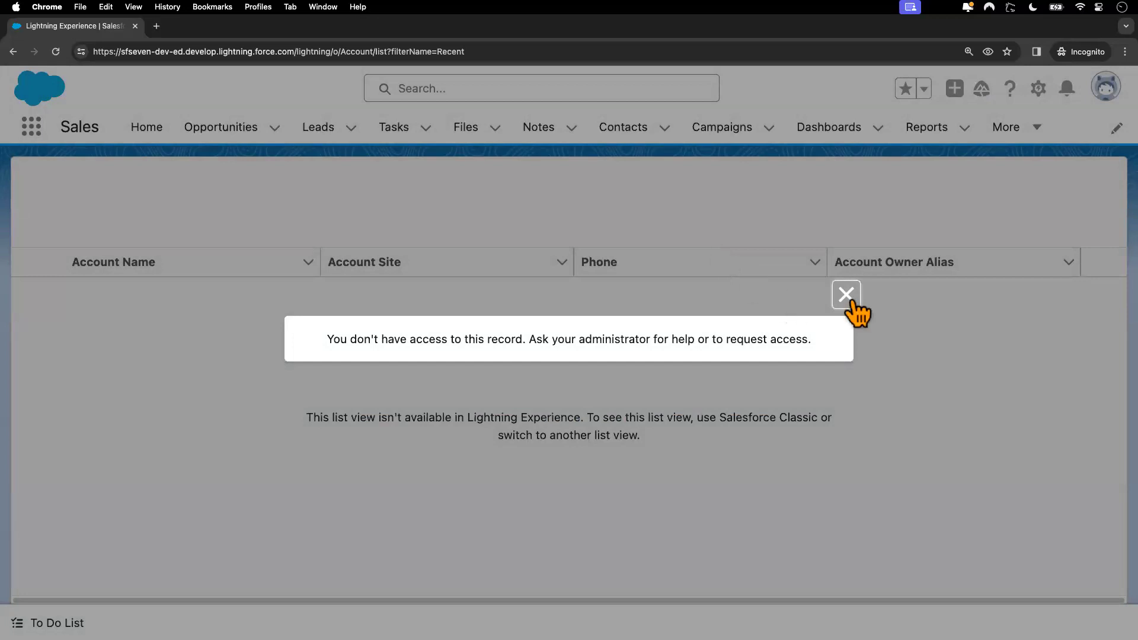
Step: Close the 'You don't have access' message, reload the Accounts list, and close it again
left_click(846, 295)
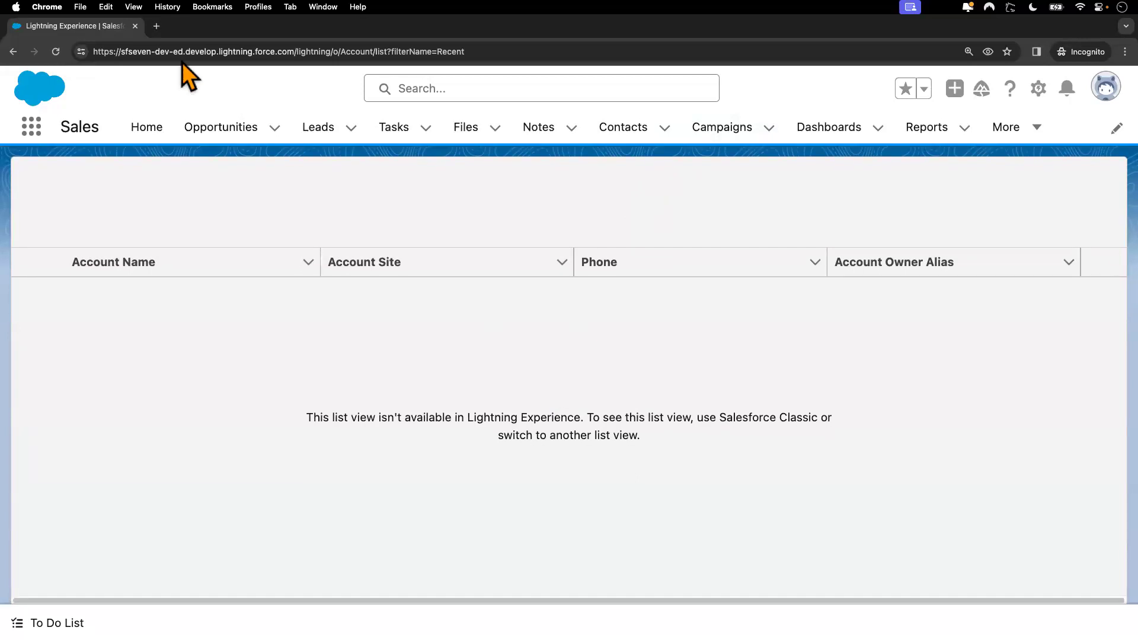
left_click(56, 51)
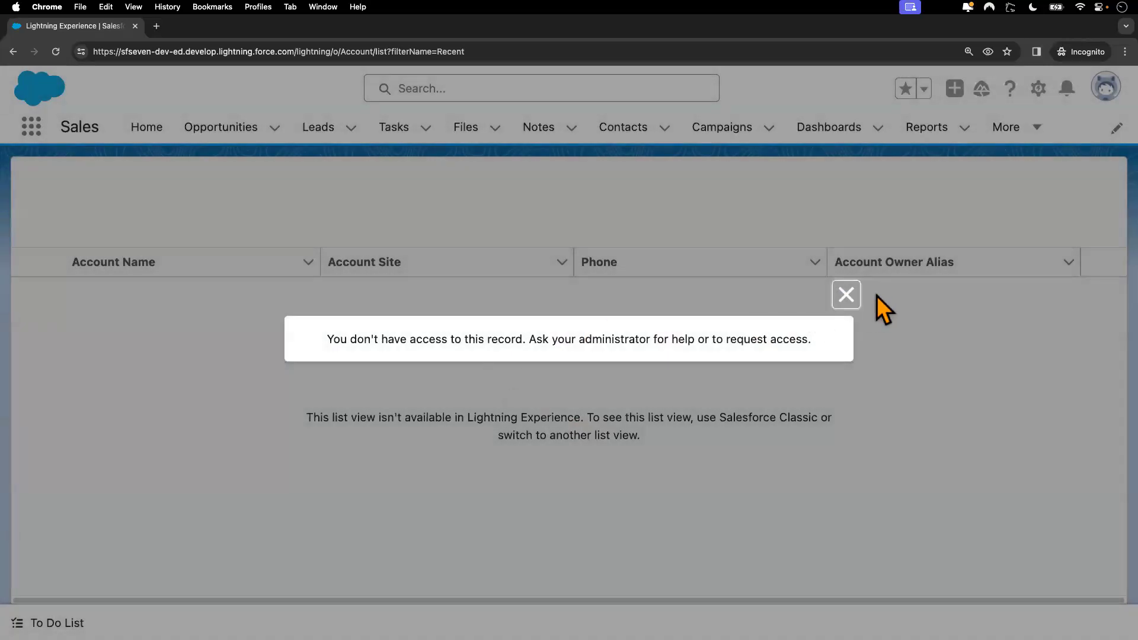
left_click(845, 295)
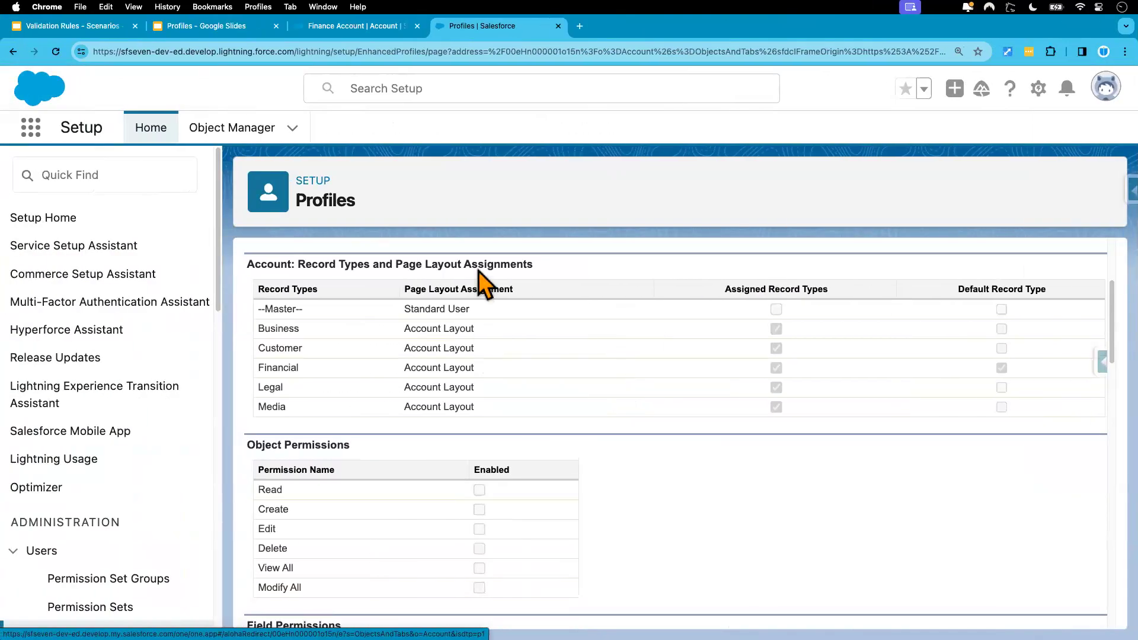
Step: Re-enable Read, Create, Edit and Delete on Accounts for Custom: Standard User and save
scroll(478, 272, "up", 5)
left_click(527, 373)
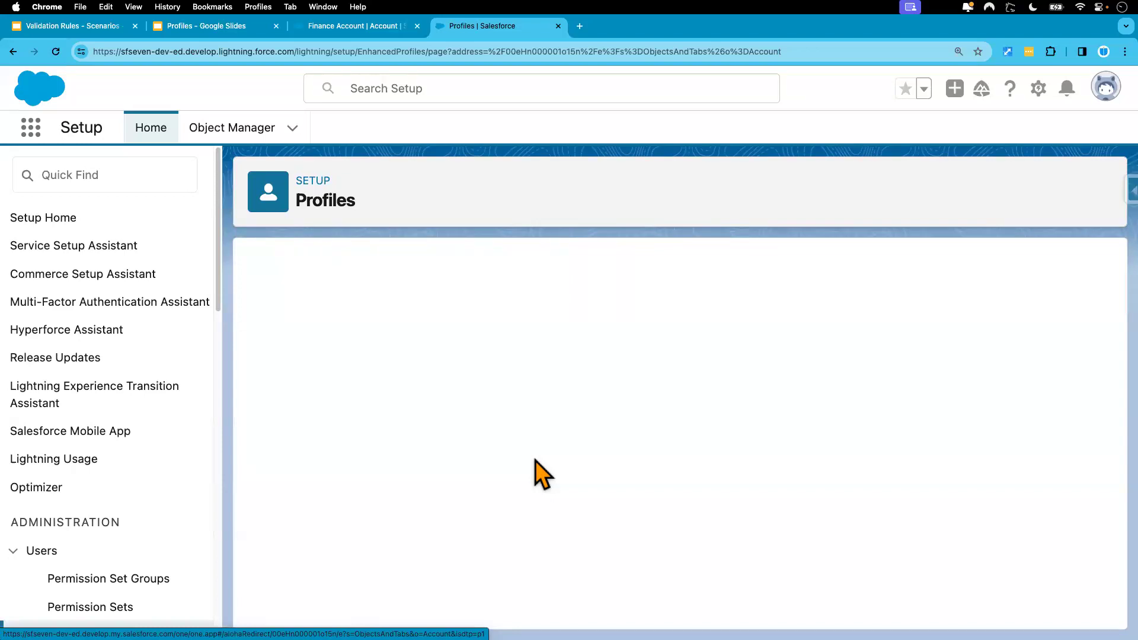
scroll(535, 460, "down", 6)
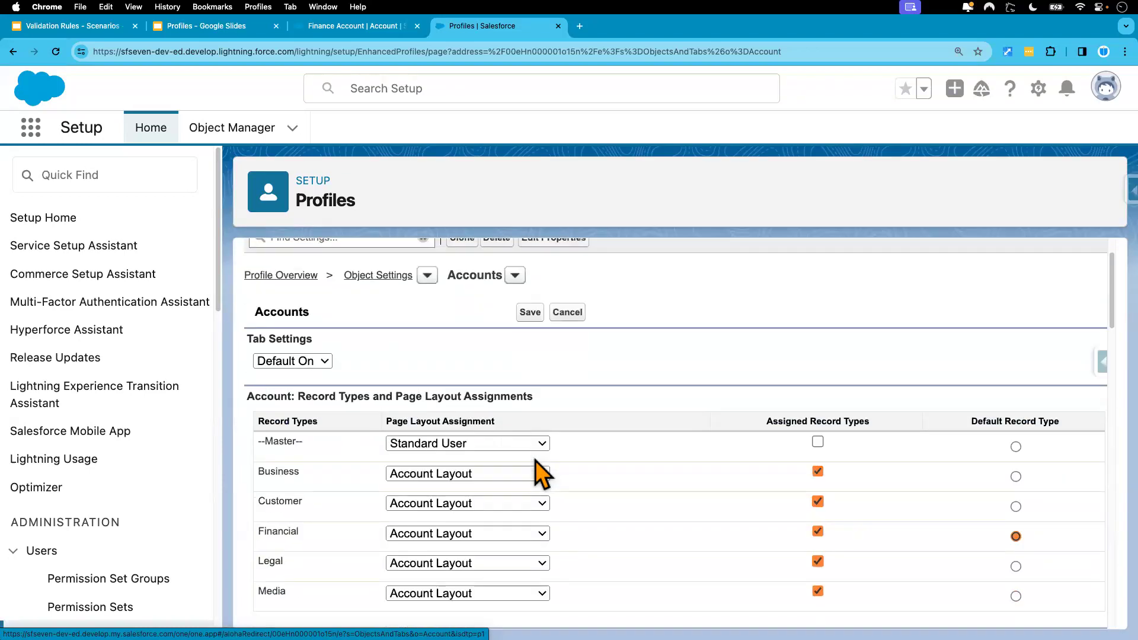
left_click(479, 409)
left_click(480, 429)
left_click(479, 448)
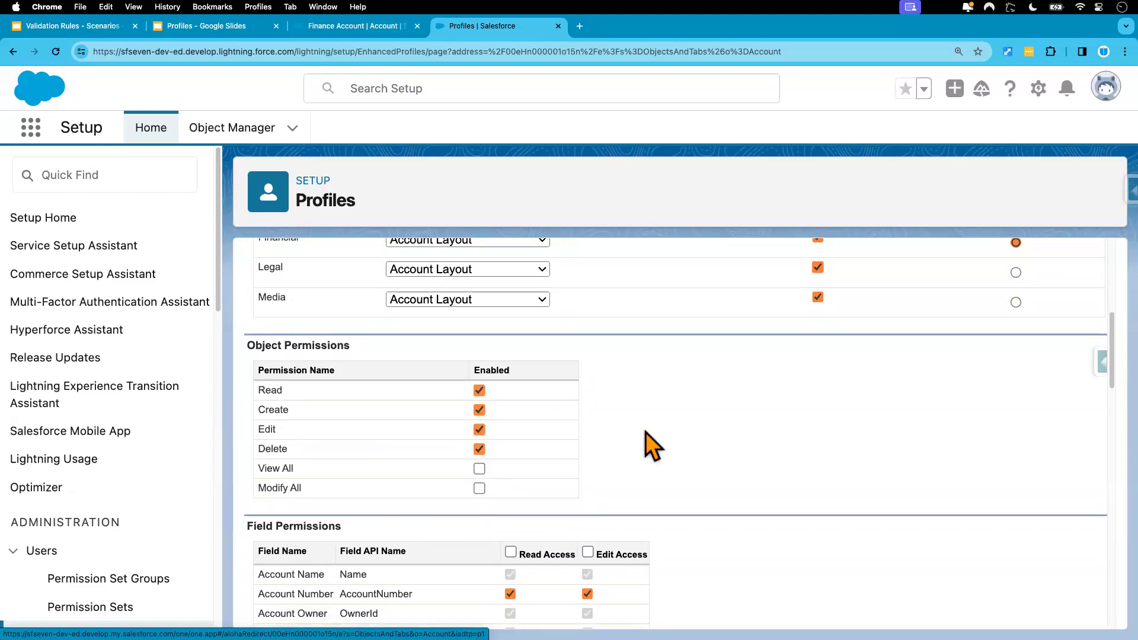
scroll(645, 432, "up", 6)
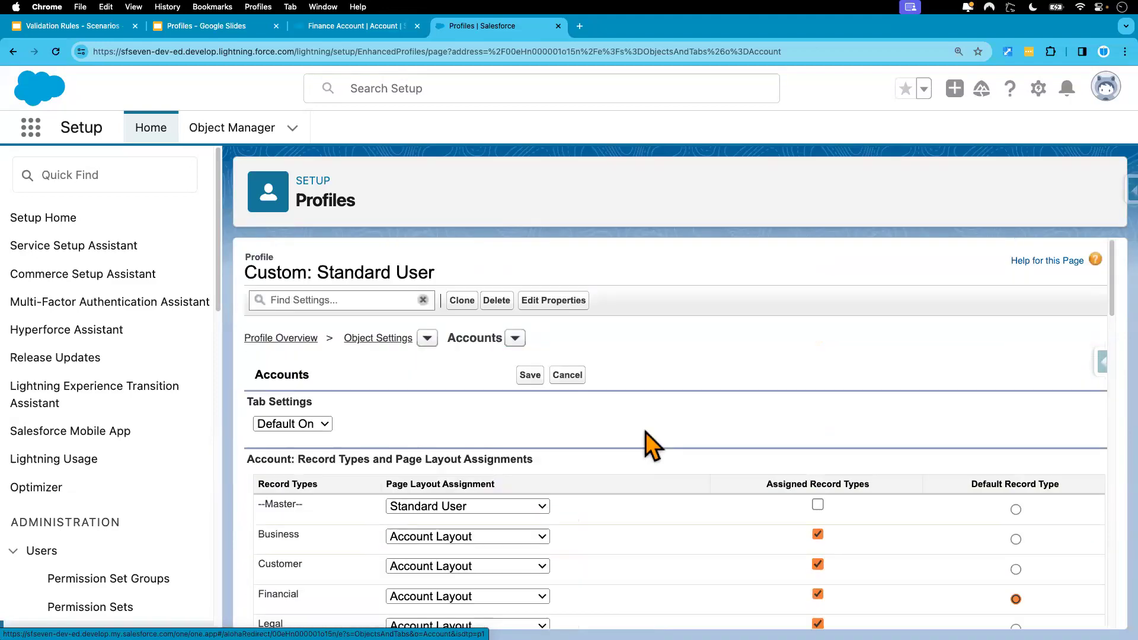
left_click(536, 376)
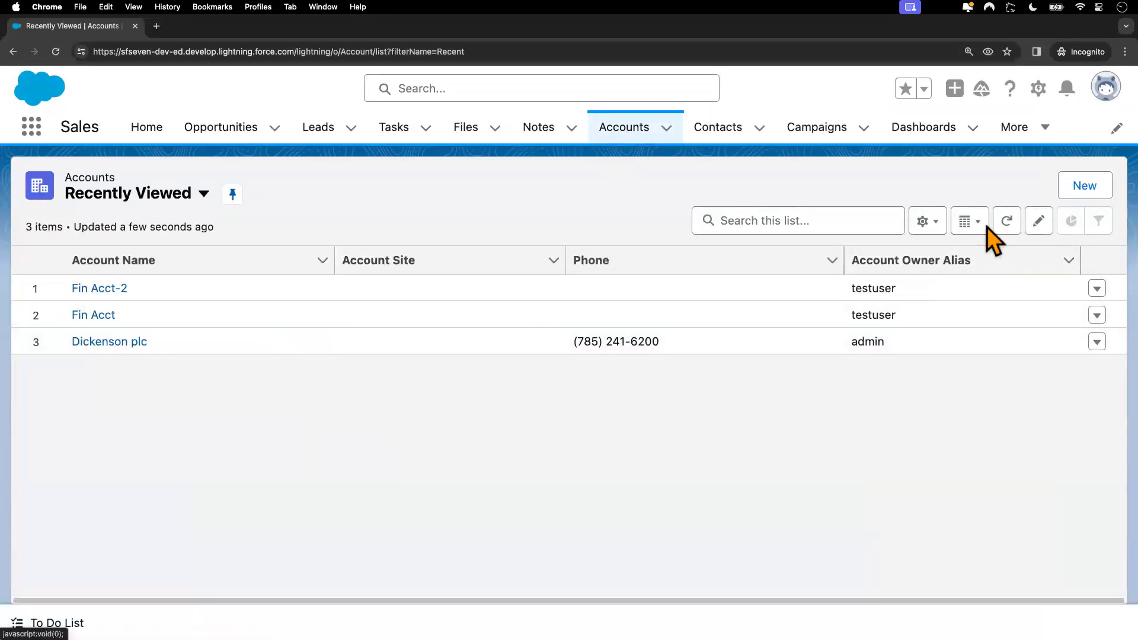
Step: Open the Fin Acct-2 account record and check its actions dropdown without choosing an action
left_click(105, 294)
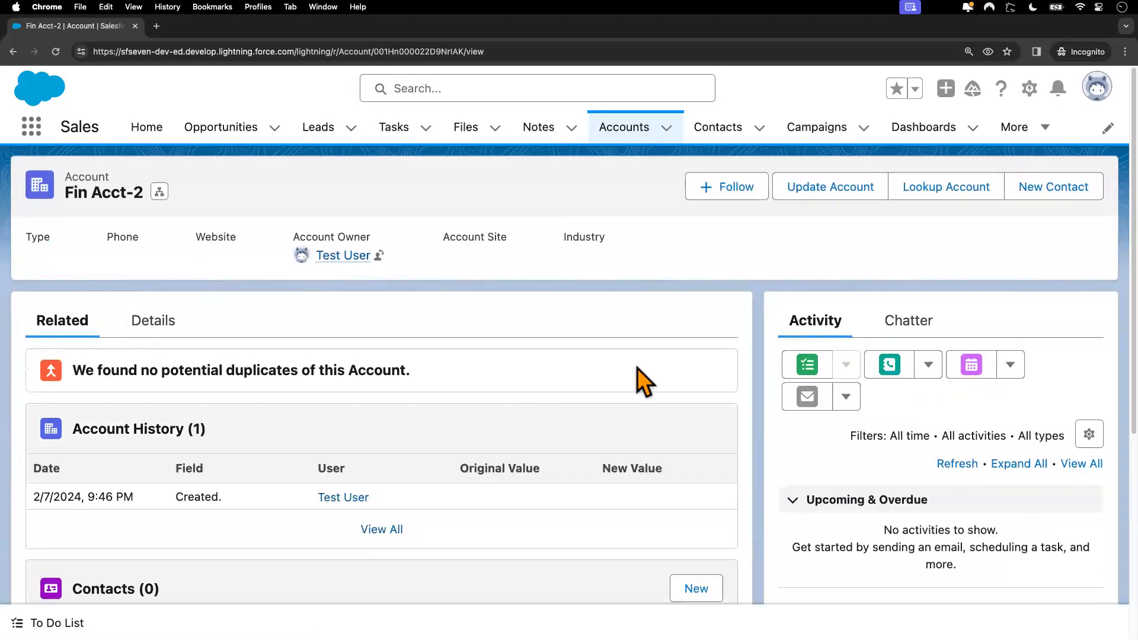
left_click(1088, 187)
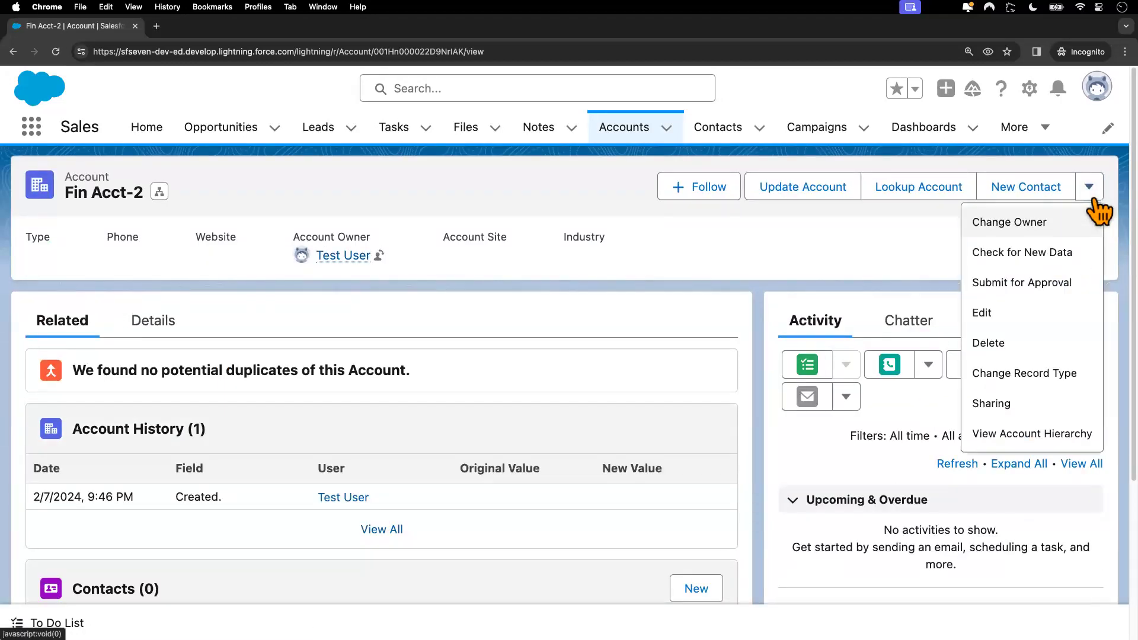
left_click(574, 319)
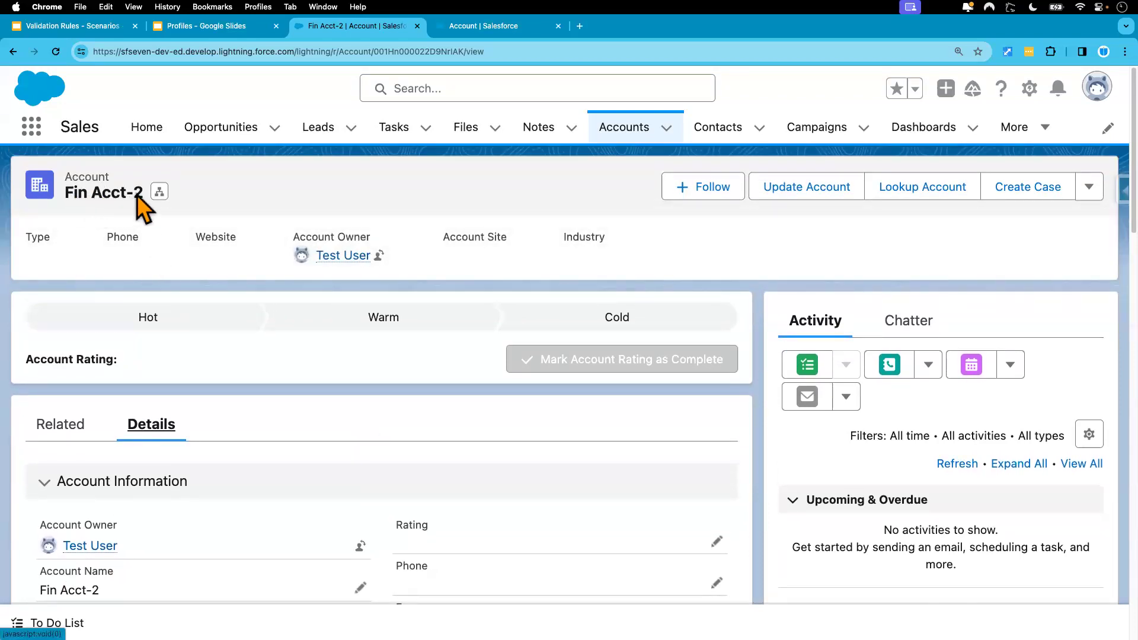
Step: Zoom the admin's browser to 125% and scroll through the Fin Acct-2 record
scroll(289, 520, "down", 1)
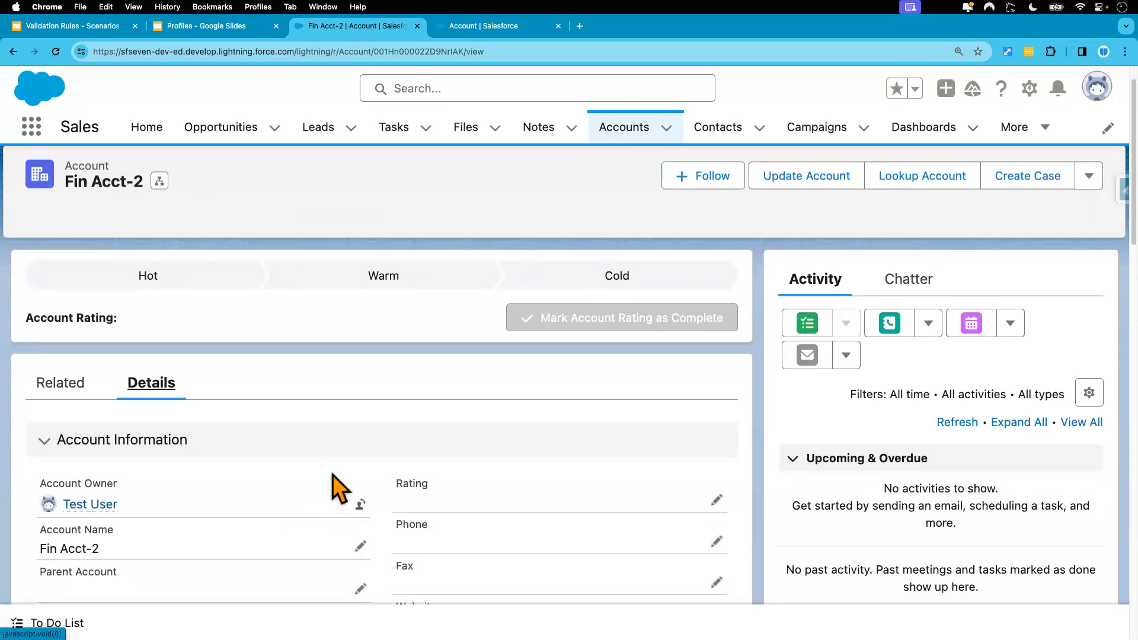
key("super+minus")
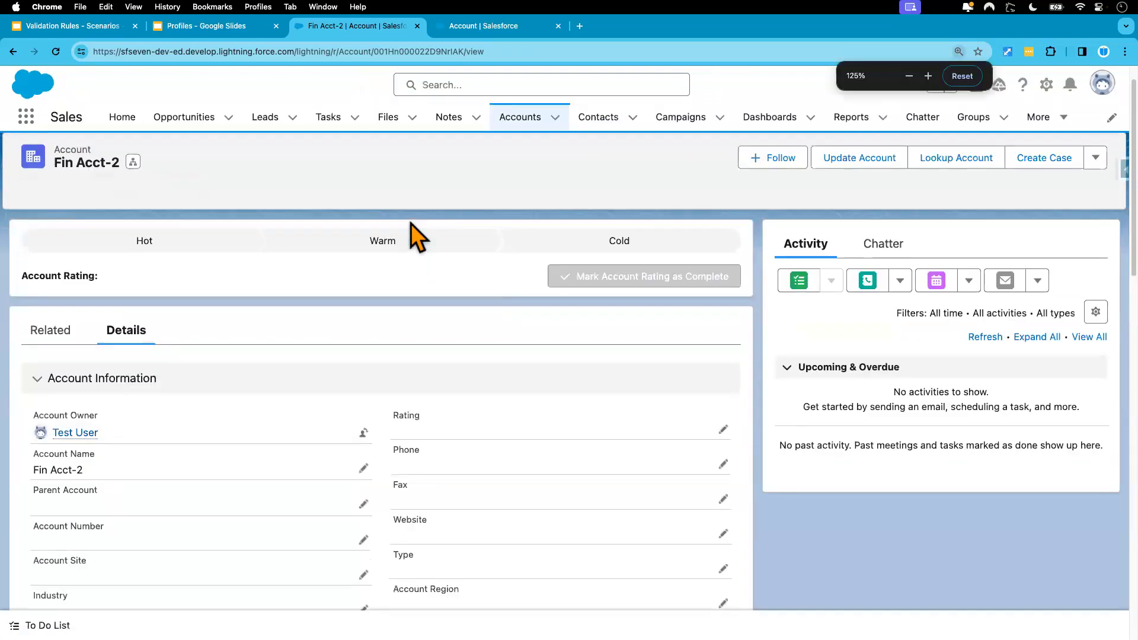
scroll(392, 372, "down", 10)
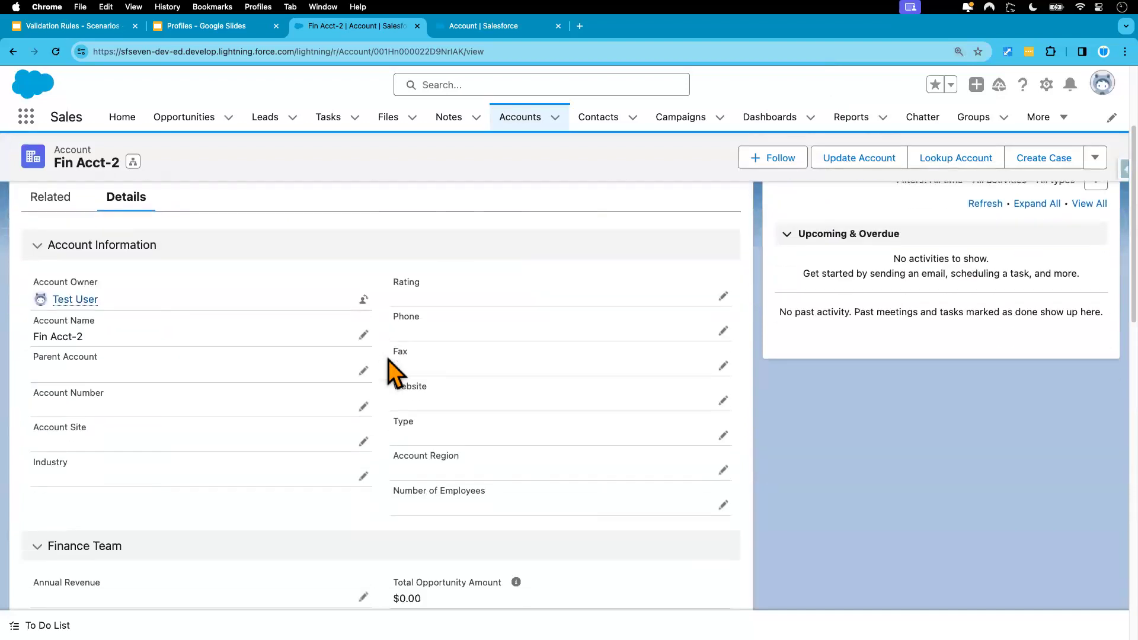
scroll(393, 490, "down", 10)
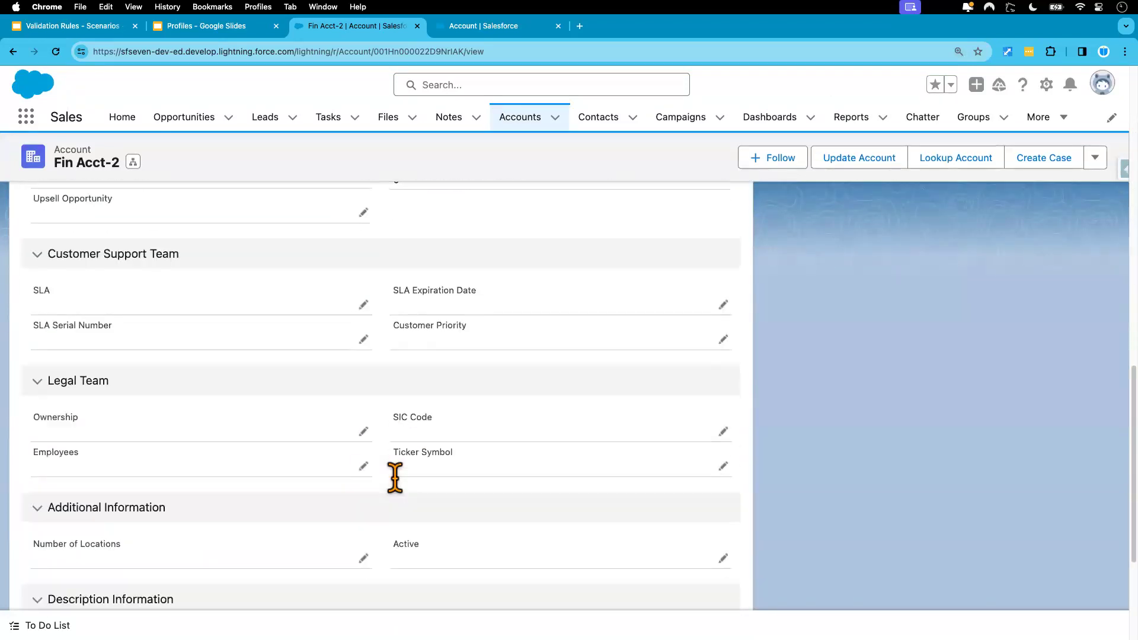
scroll(401, 491, "up", 20)
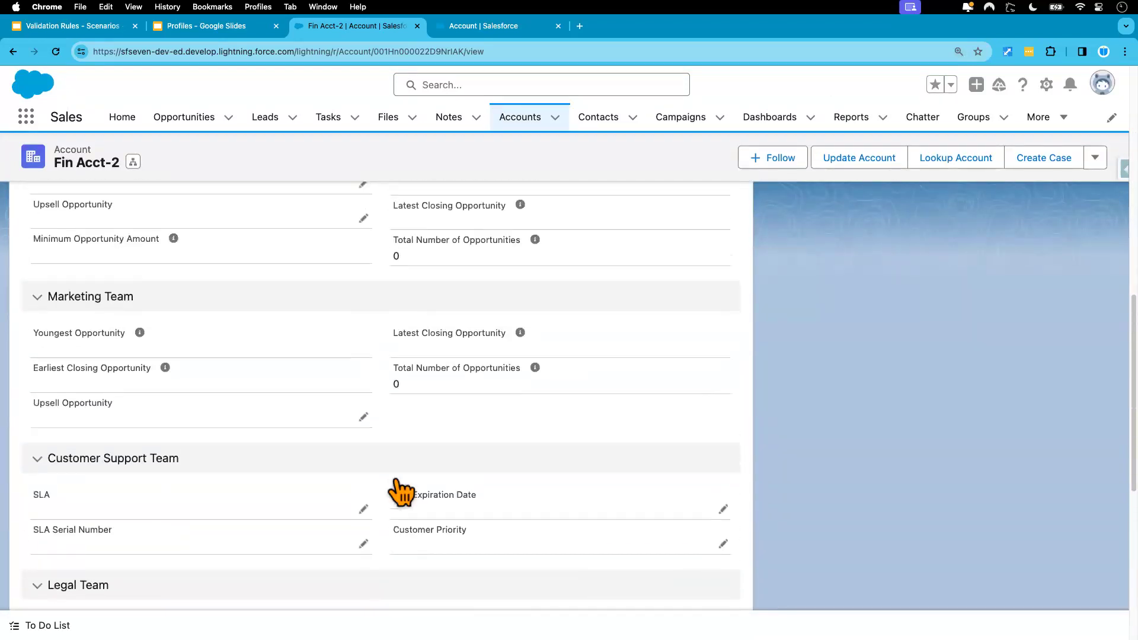
Step: Compare the test user's Fin Acct-2 view, then return to the Account Lightning record pages list
key("ctrl+Right")
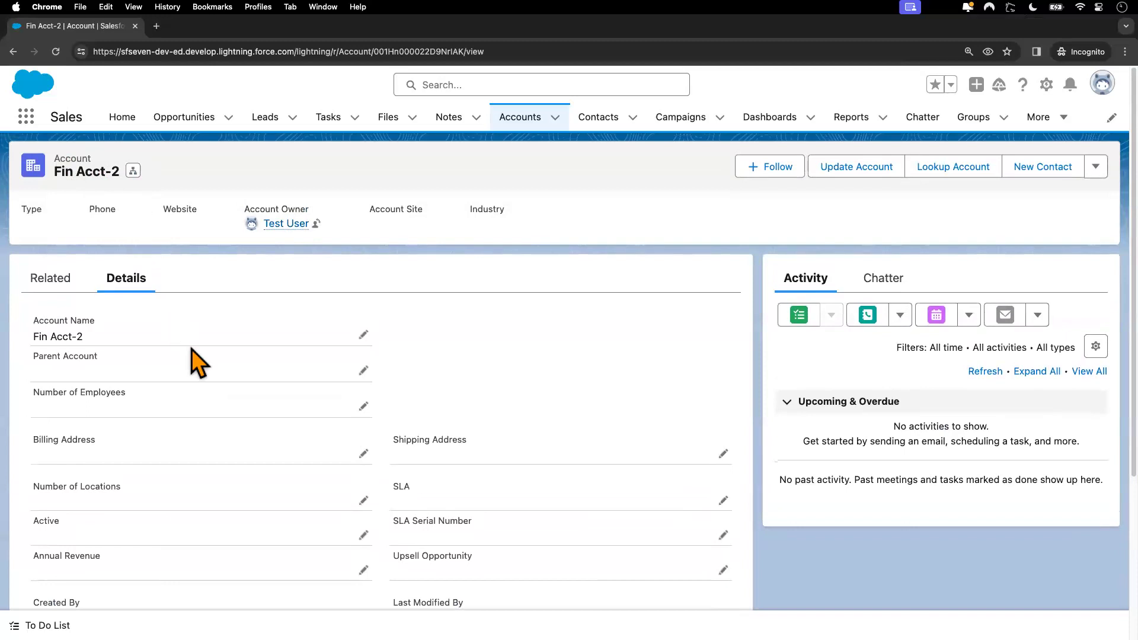
scroll(243, 441, "down", 5)
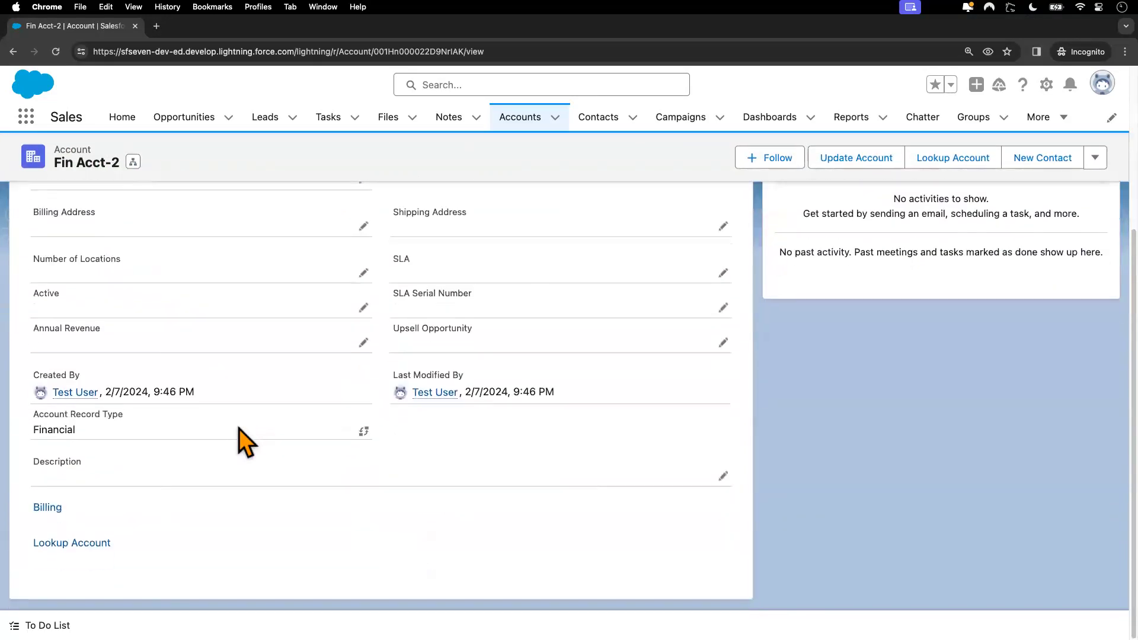
scroll(261, 482, "up", 5)
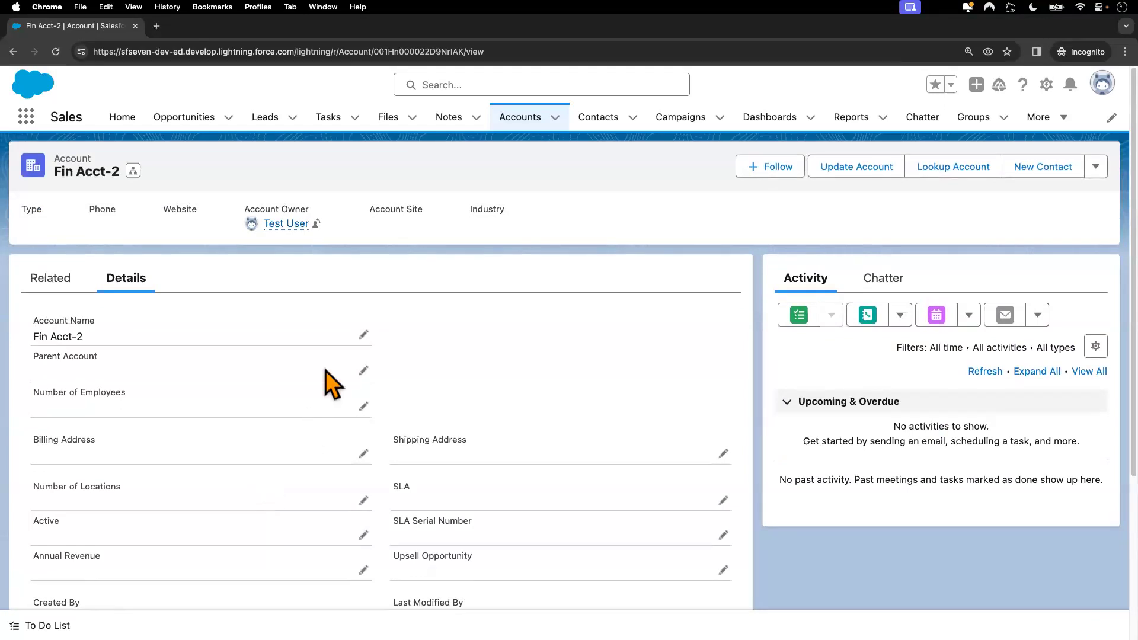
key("ctrl+Left")
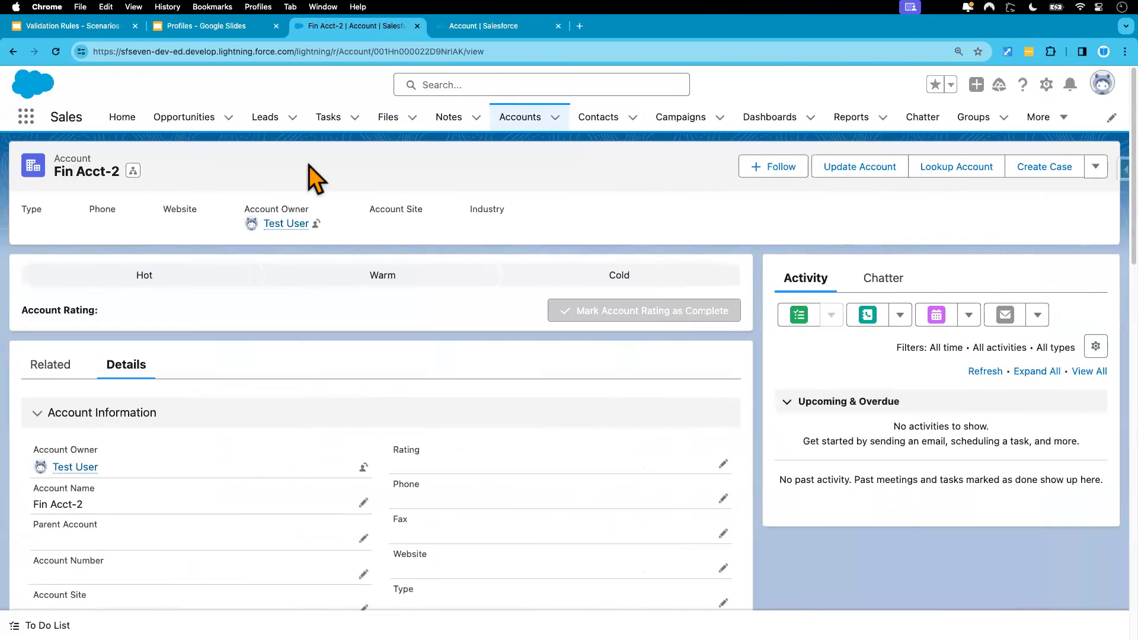
left_click(483, 26)
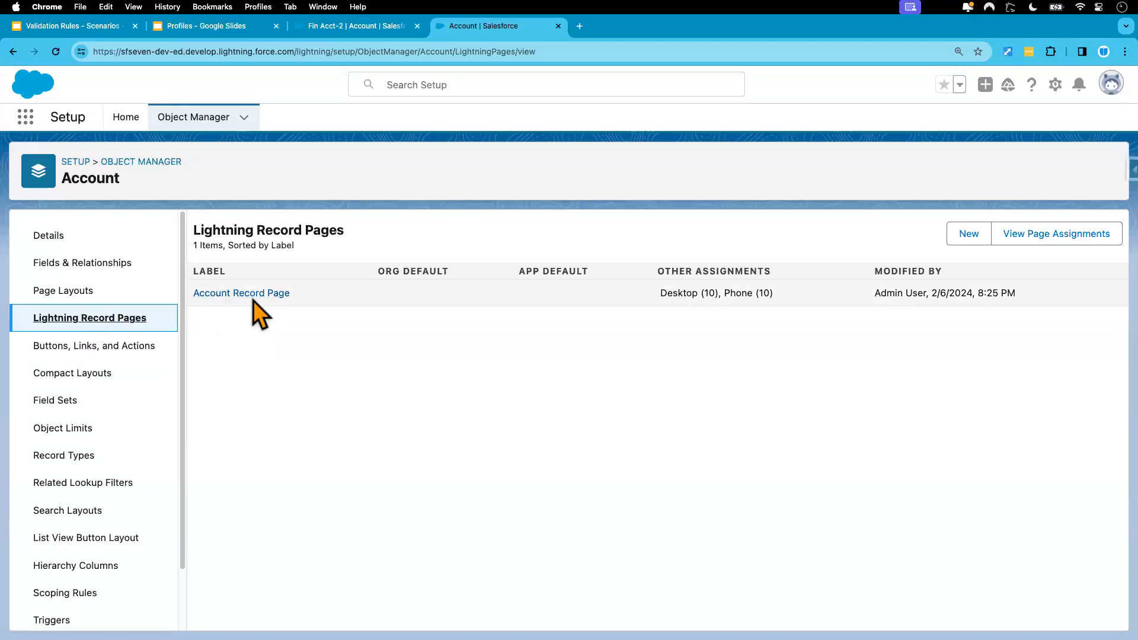
Step: Review the Account Record Page's assignments on the App, Record Type, and Profile tab
left_click(266, 325)
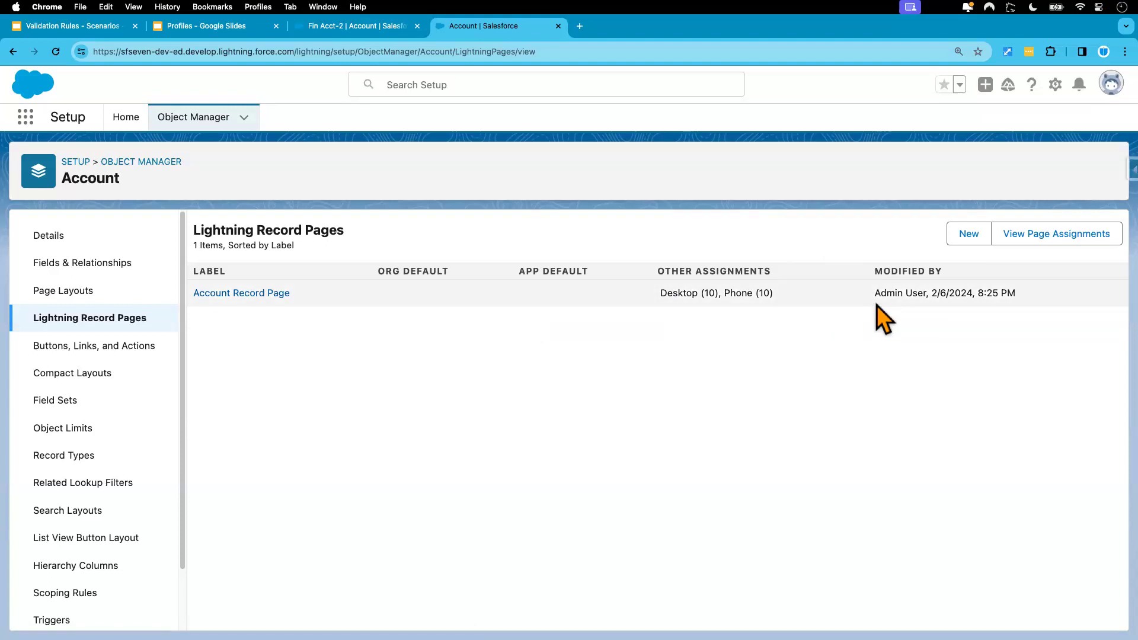
left_click(1028, 237)
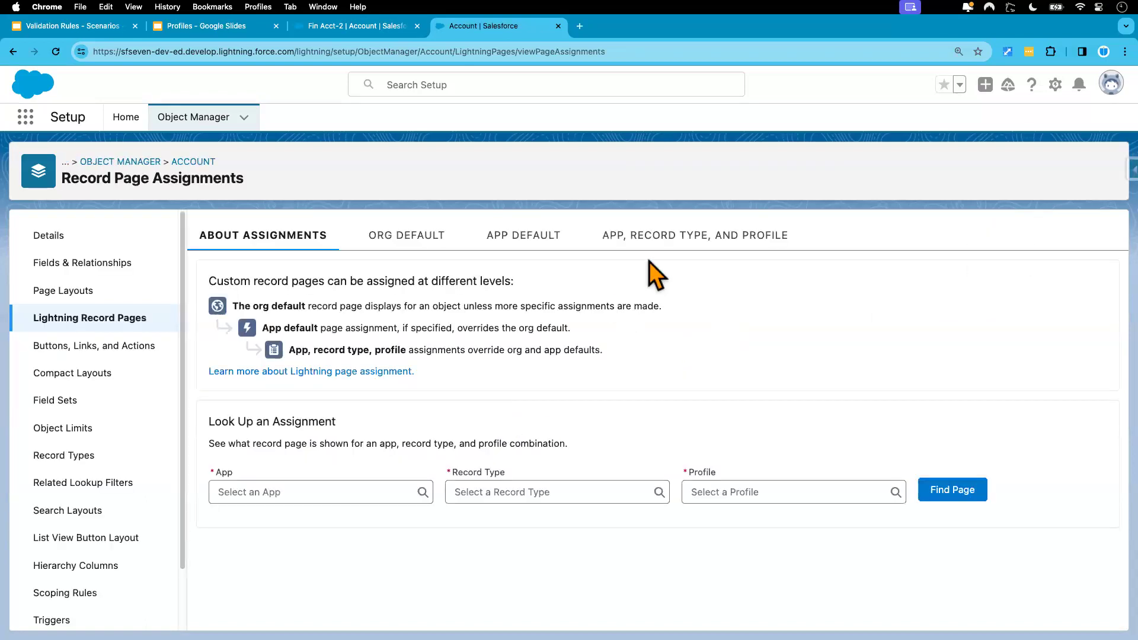
left_click(646, 239)
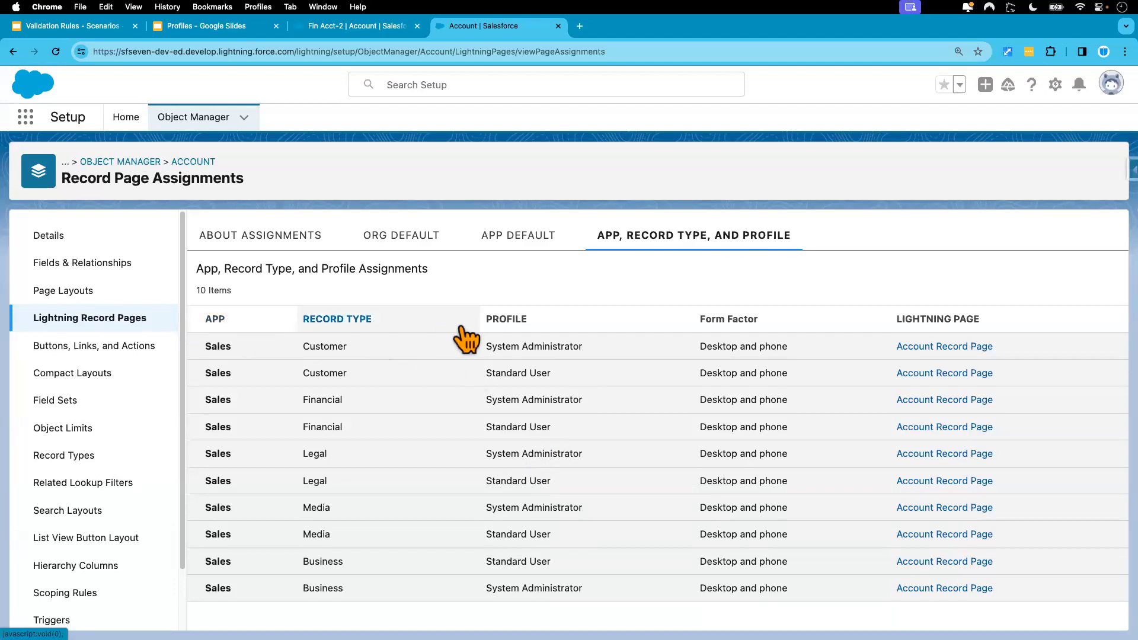
Step: Open the Account Record Page from Lightning Record Pages for editing in App Builder
left_click(131, 318)
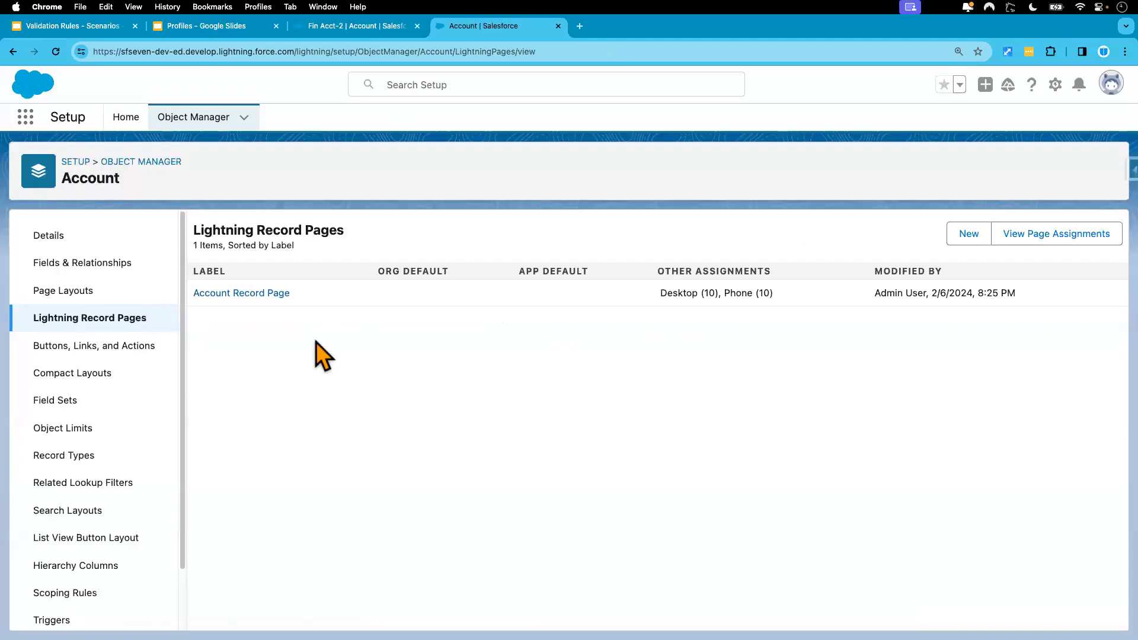
left_click(256, 293)
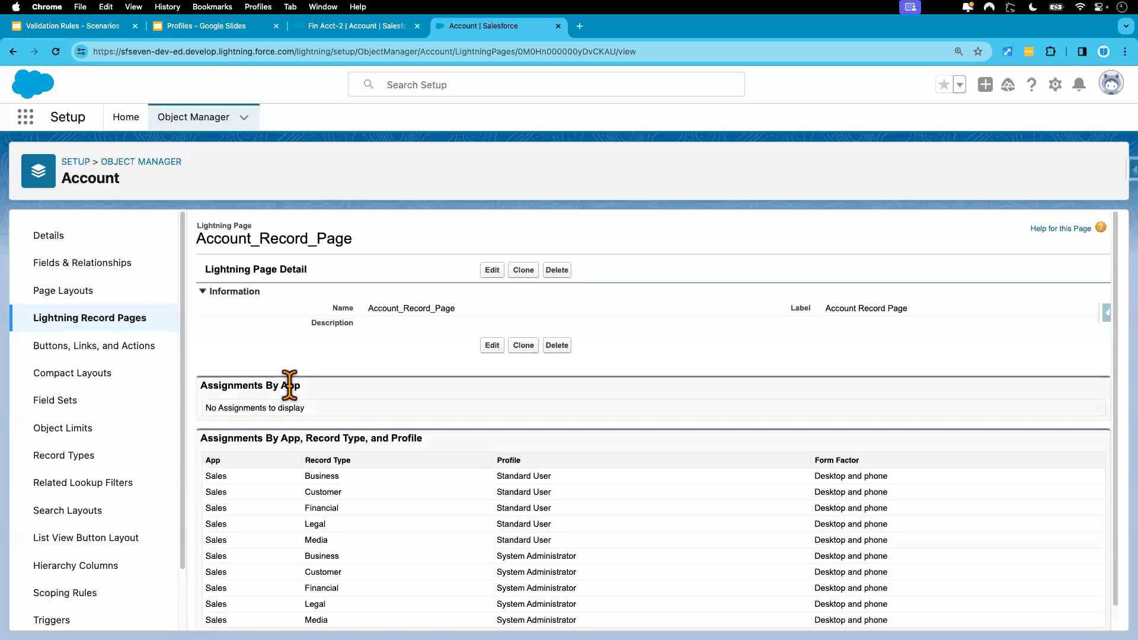
left_click(492, 345)
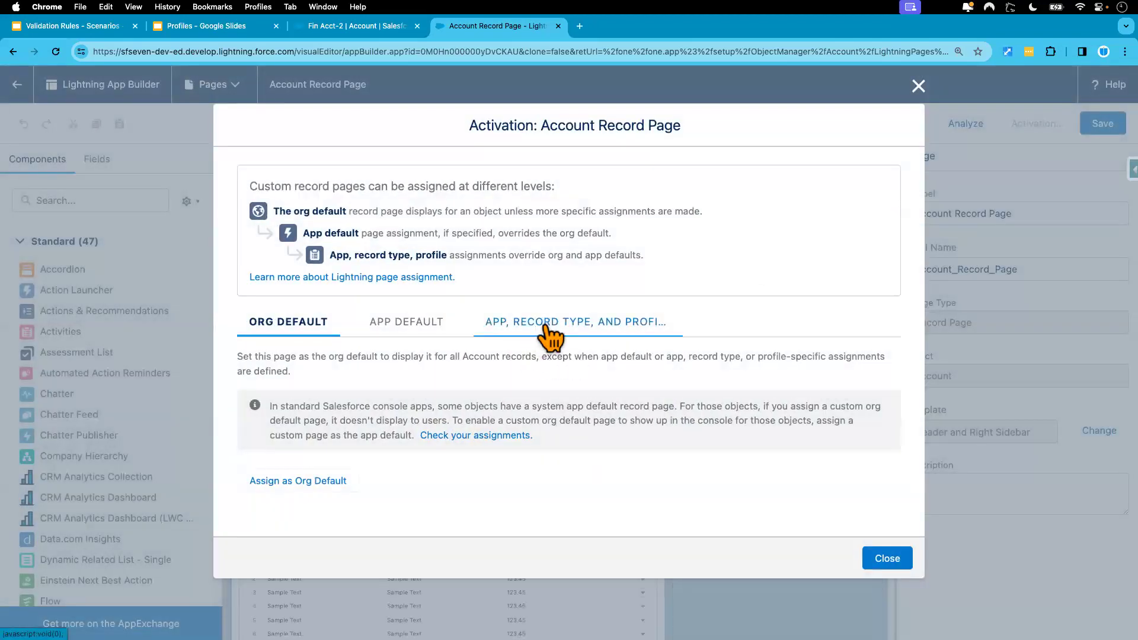
Step: Start removing assignments and tick the Business, Customer and Financial Standard User desktop rows
left_click(545, 325)
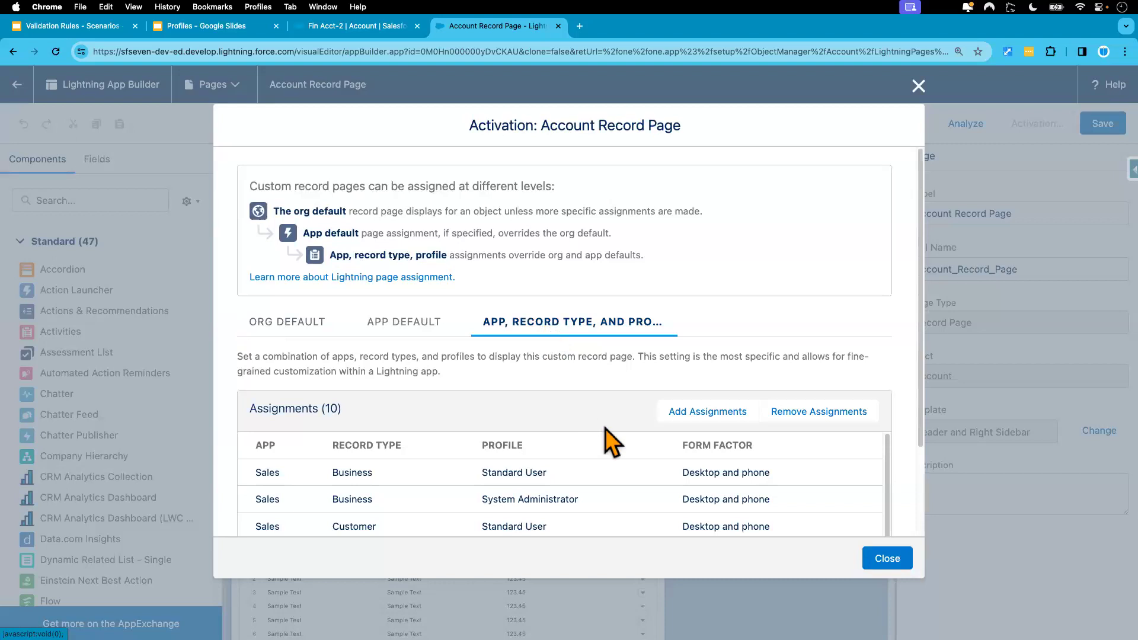
left_click(805, 414)
left_click(259, 304)
left_click(260, 330)
left_click(260, 383)
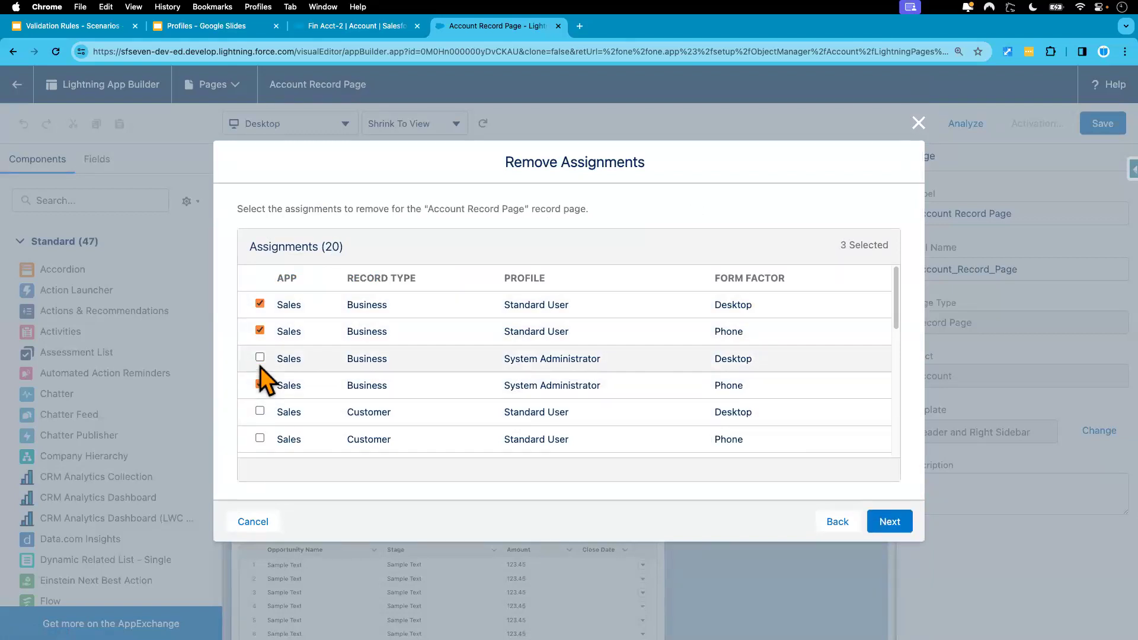
left_click(259, 357)
left_click(260, 439)
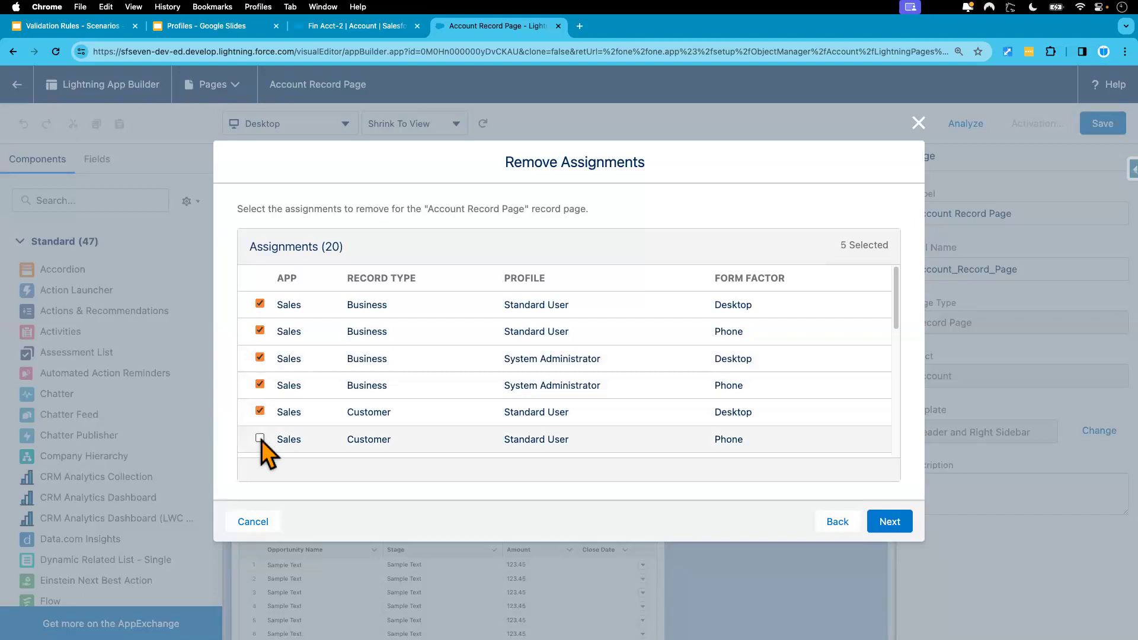
scroll(487, 406, "down", 3)
scroll(488, 406, "up", 2)
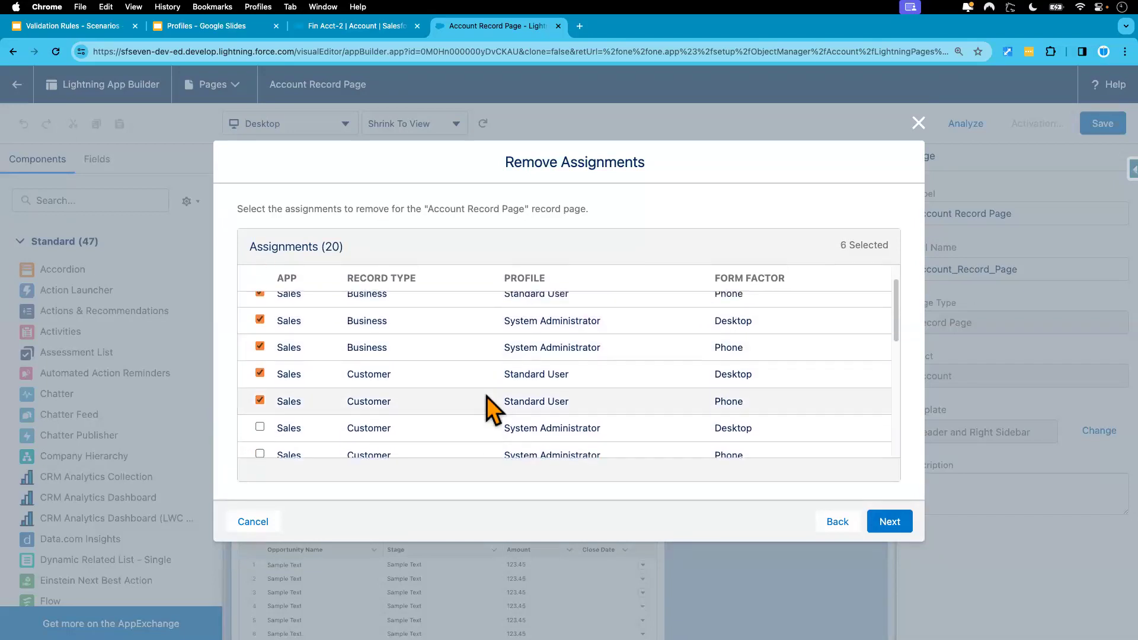
scroll(735, 315, "up", 2)
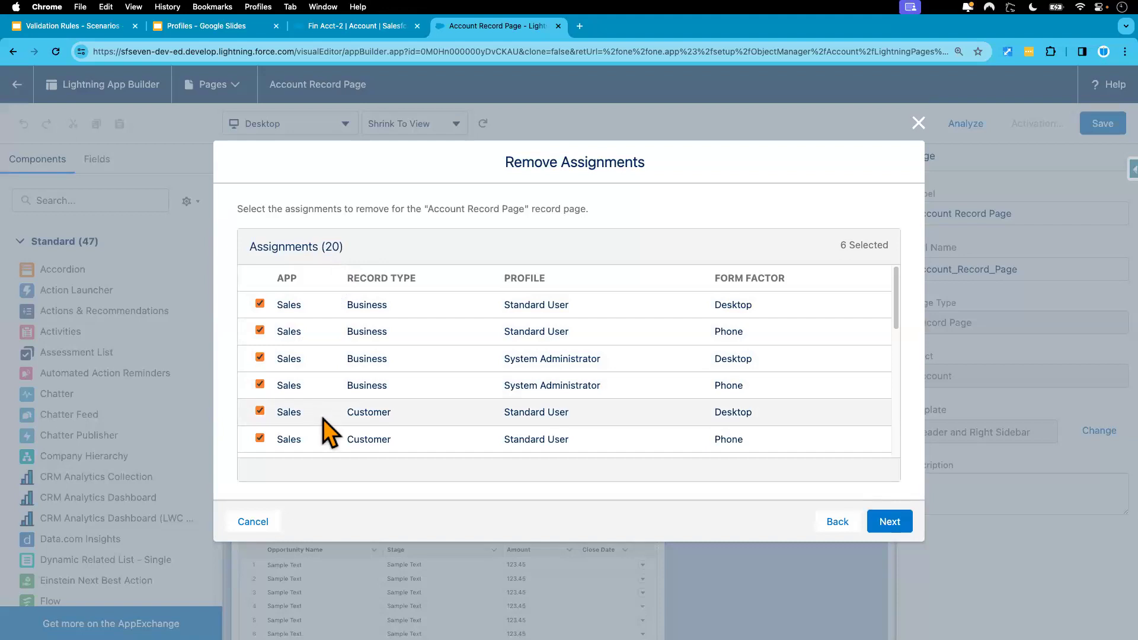
scroll(347, 415, "down", 3)
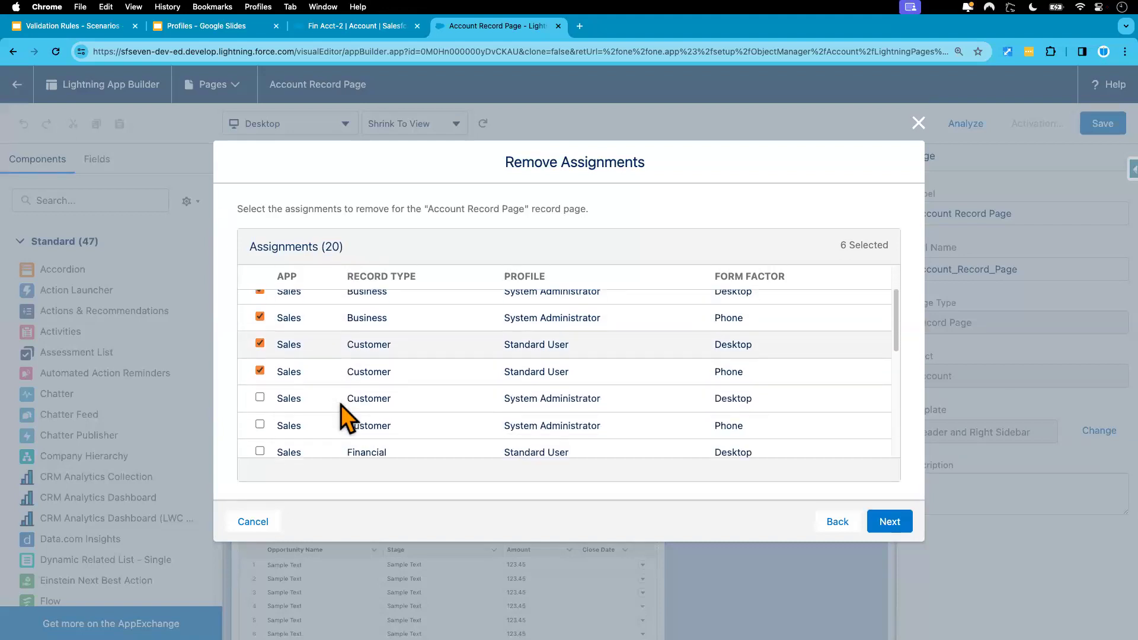
left_click(259, 421)
left_click(259, 448)
Step: Tick the remaining Financial, Legal and Media assignment rows for removal
scroll(308, 386, "down", 5)
left_click(260, 317)
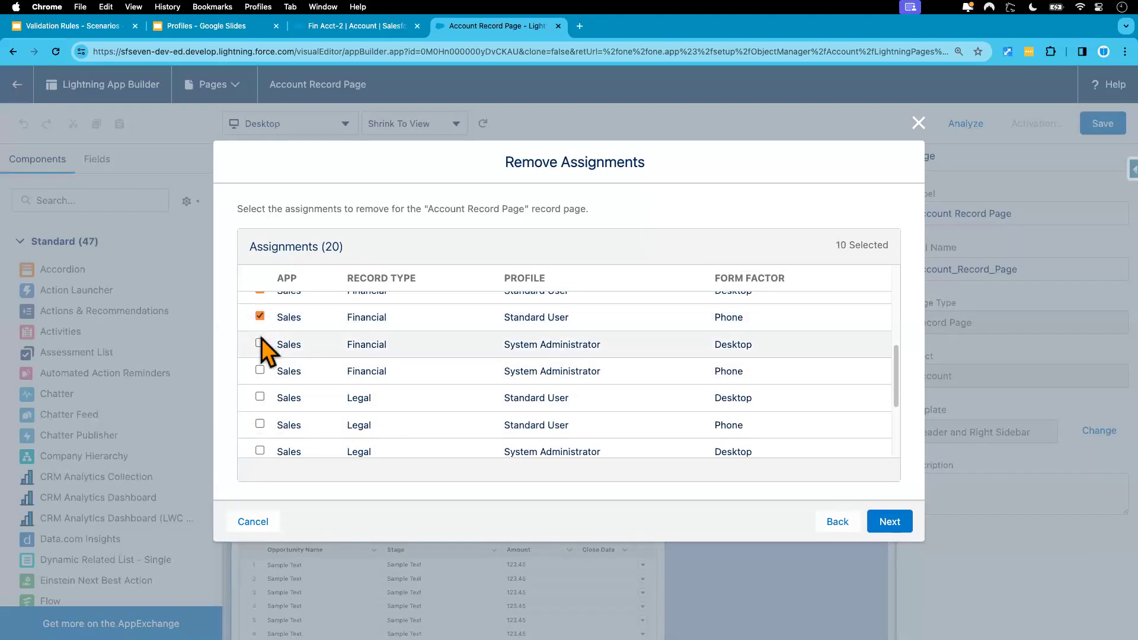
left_click(260, 371)
left_click(260, 425)
left_click(260, 452)
scroll(278, 451, "down", 3)
left_click(261, 350)
left_click(260, 377)
left_click(260, 403)
scroll(263, 415, "down", 1)
left_click(261, 418)
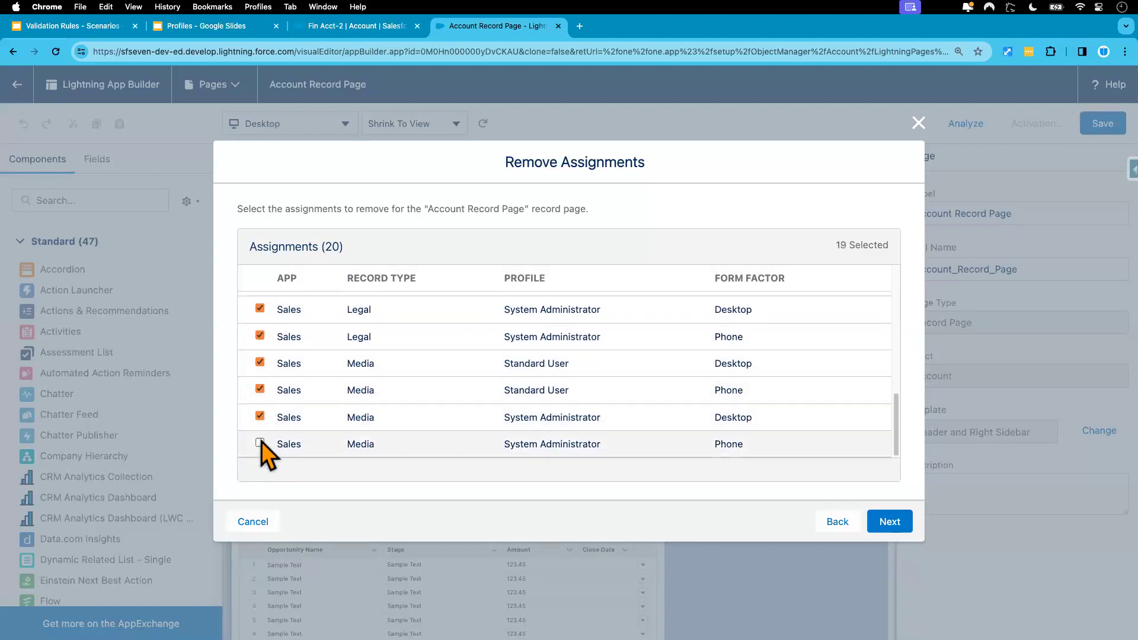
left_click(261, 444)
Step: Confirm removing all 20 assignments and reopen the page's activation settings
left_click(884, 525)
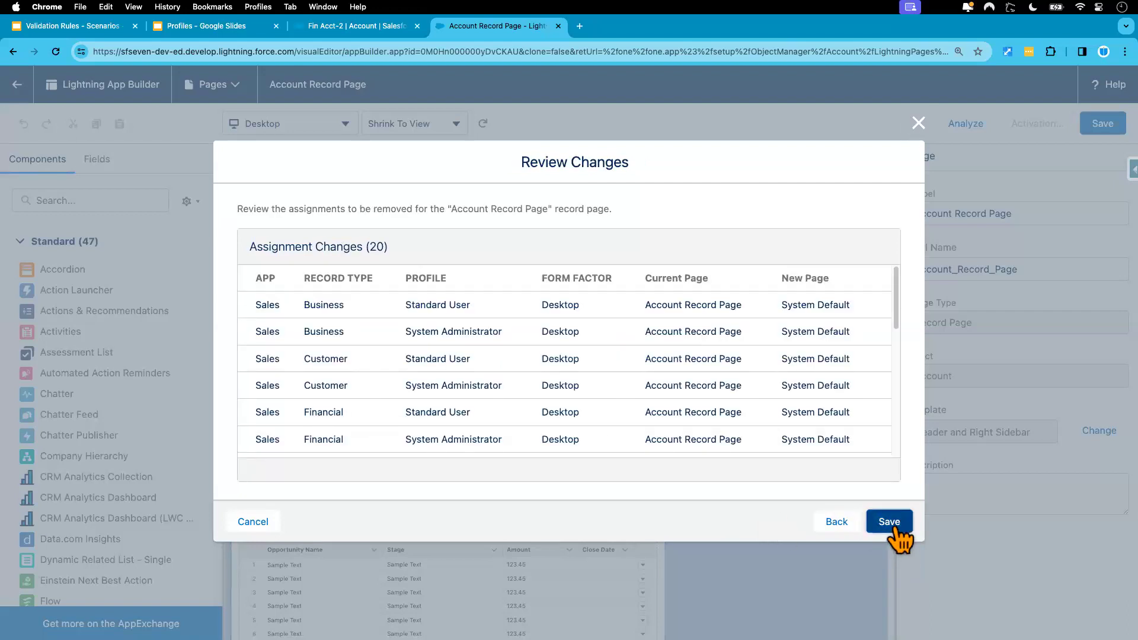
left_click(895, 528)
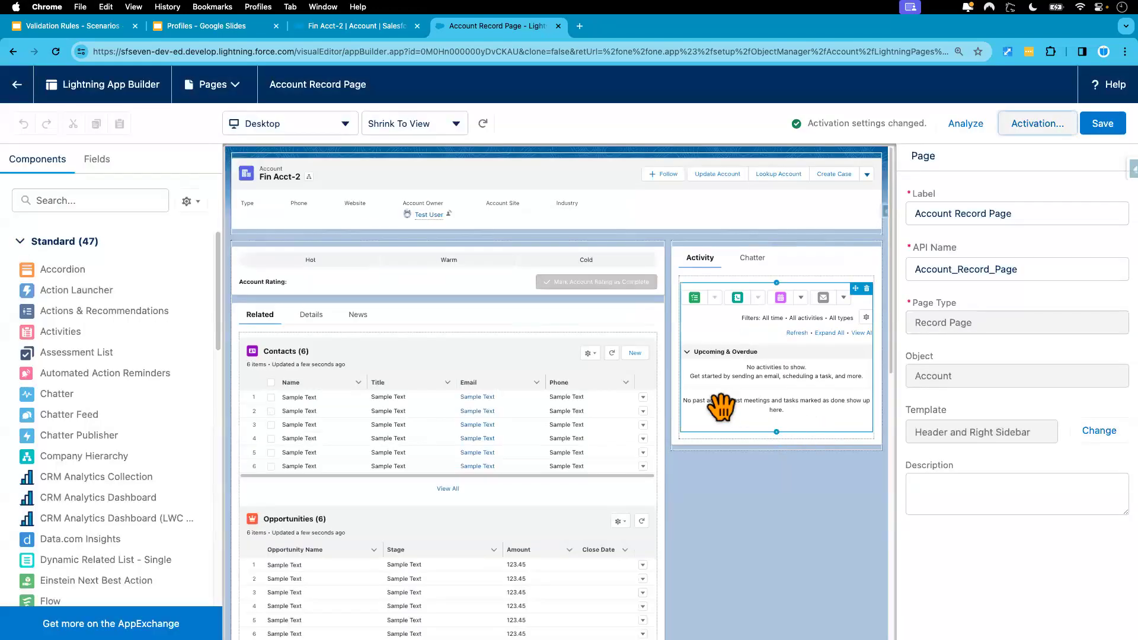
left_click(1038, 123)
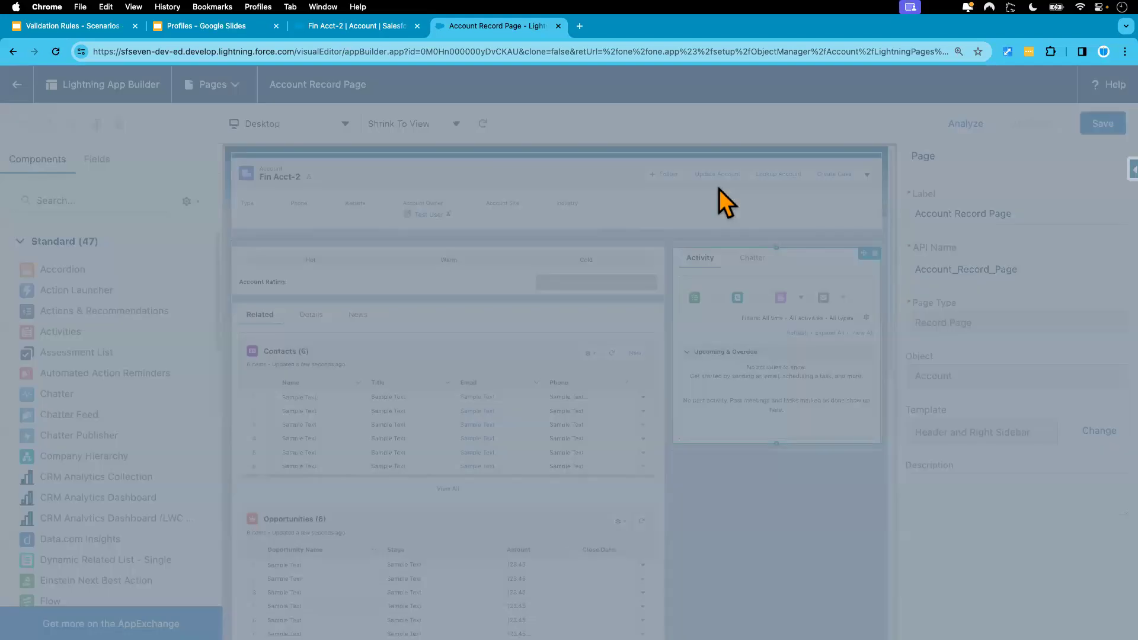
left_click(597, 325)
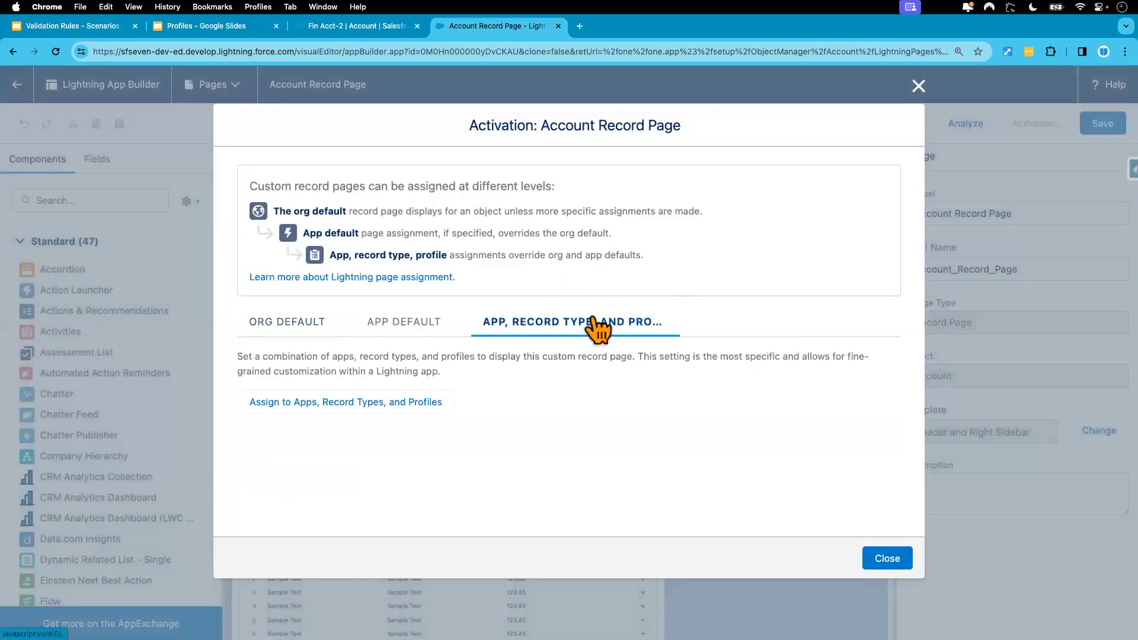
Step: Assign the page to LMS, LMS Console, Sales Console and Sales, all on Desktop
left_click(330, 410)
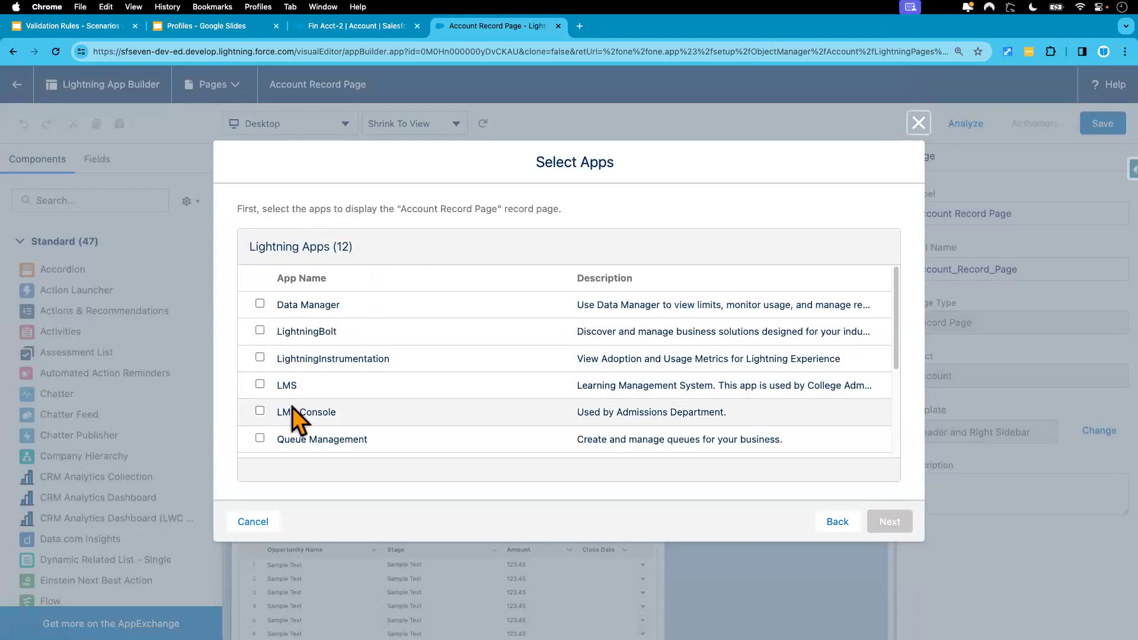
left_click(259, 384)
left_click(260, 410)
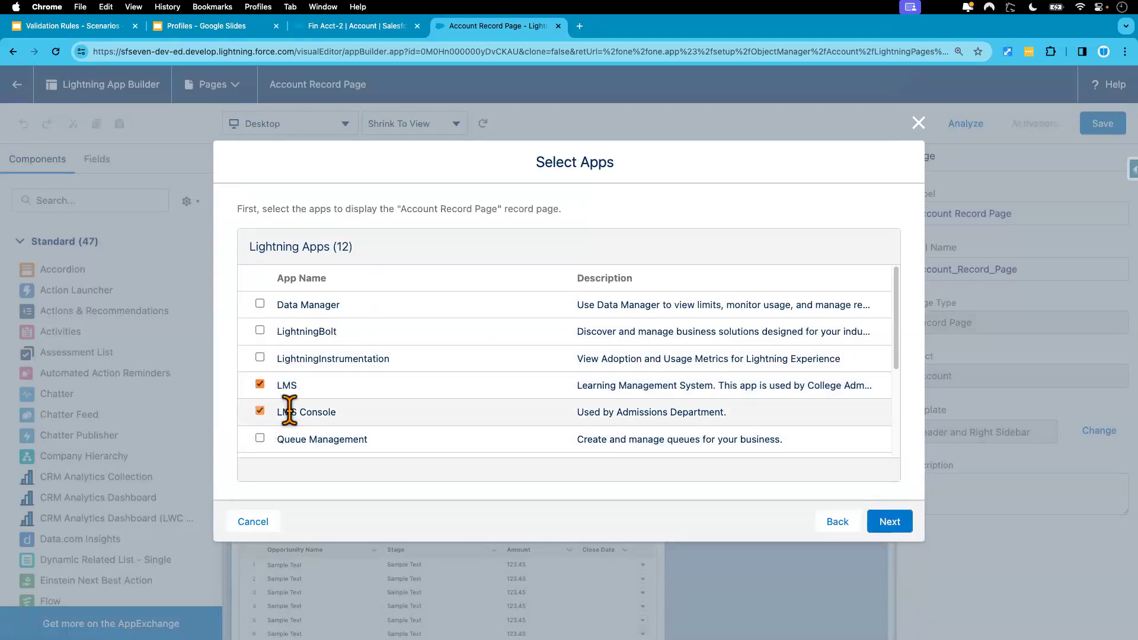
scroll(343, 432, "down", 3)
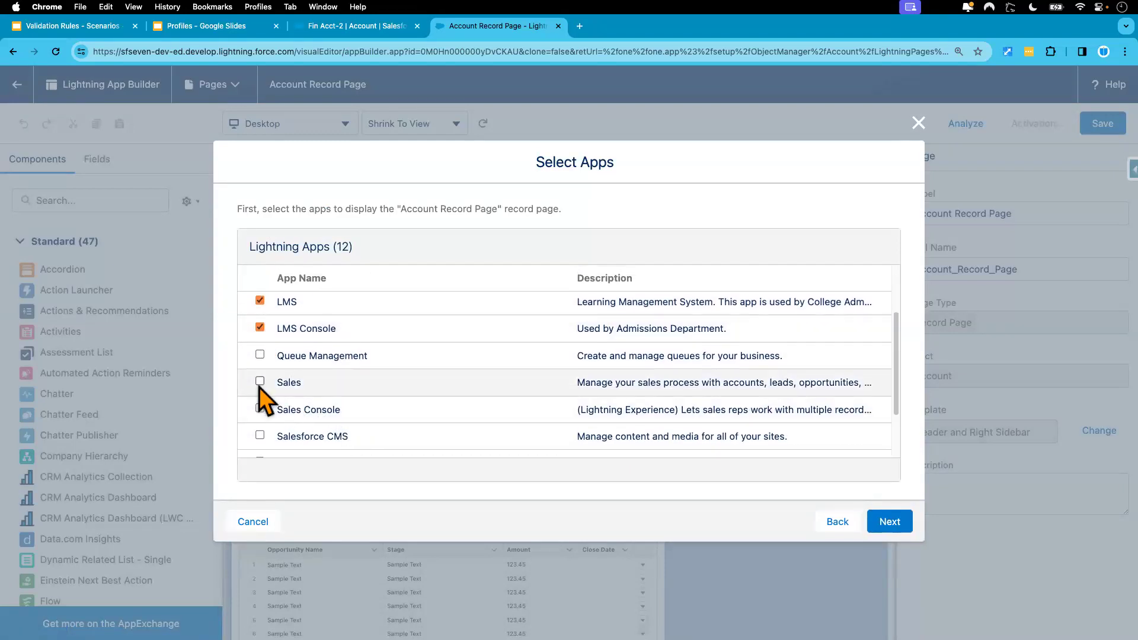
left_click(259, 409)
scroll(381, 424, "down", 3)
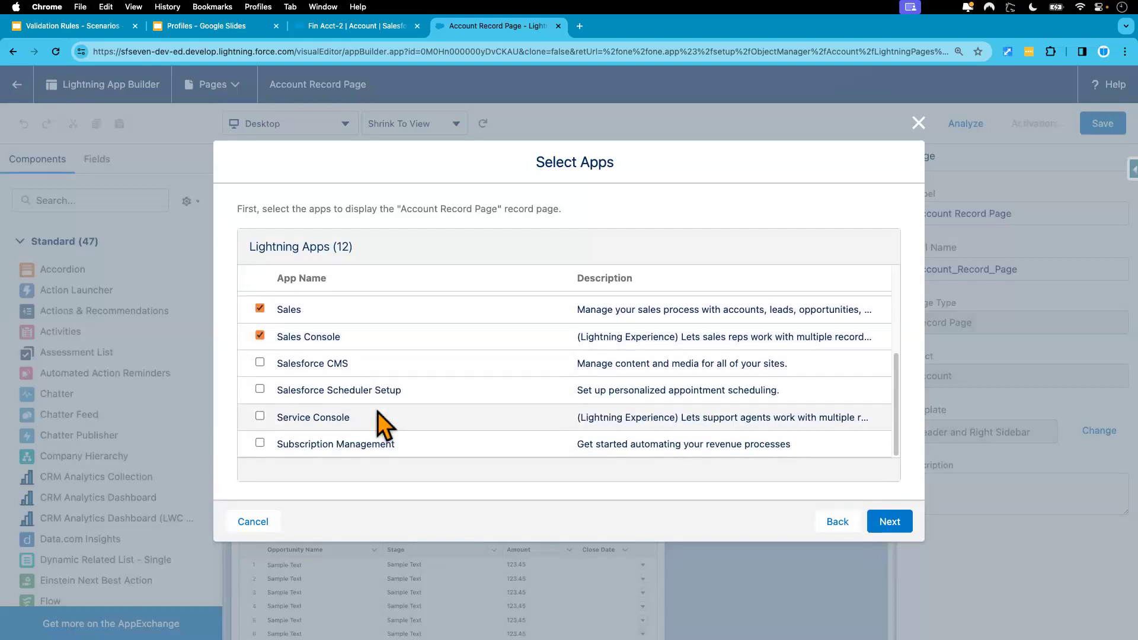
left_click(889, 523)
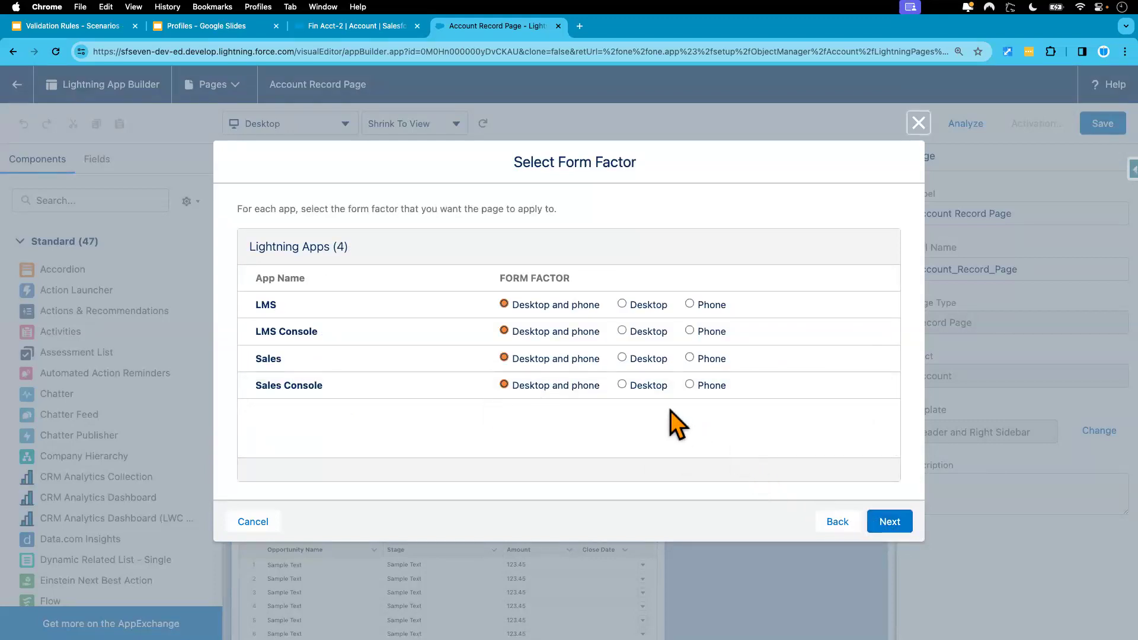
left_click(622, 358)
left_click(622, 384)
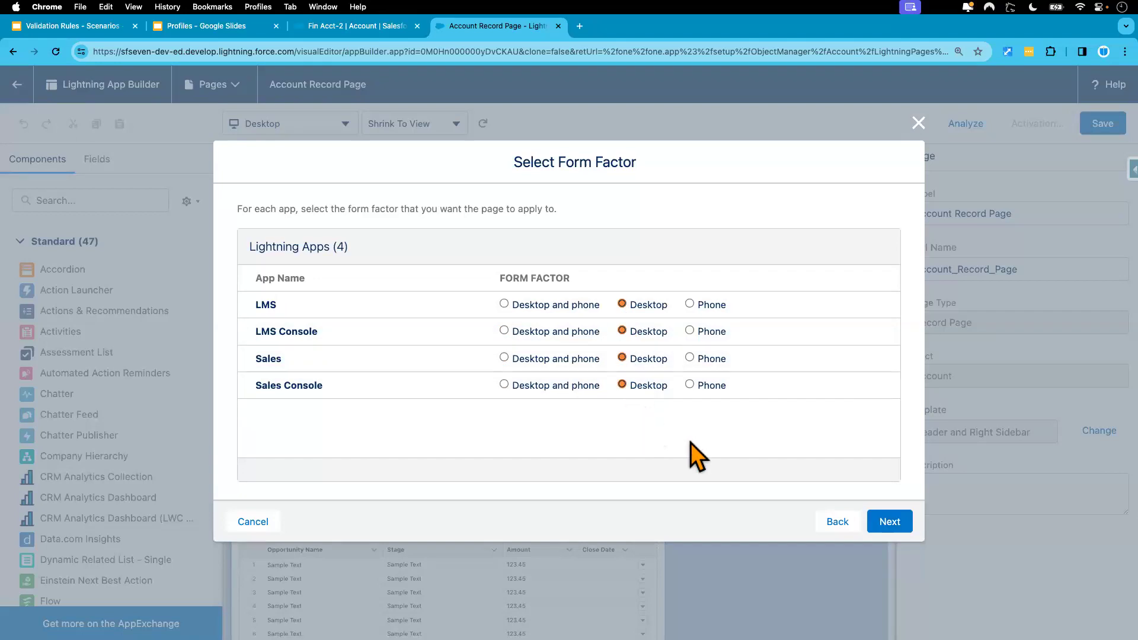
Step: Include the Business, Financial, Legal and Media record types
left_click(888, 521)
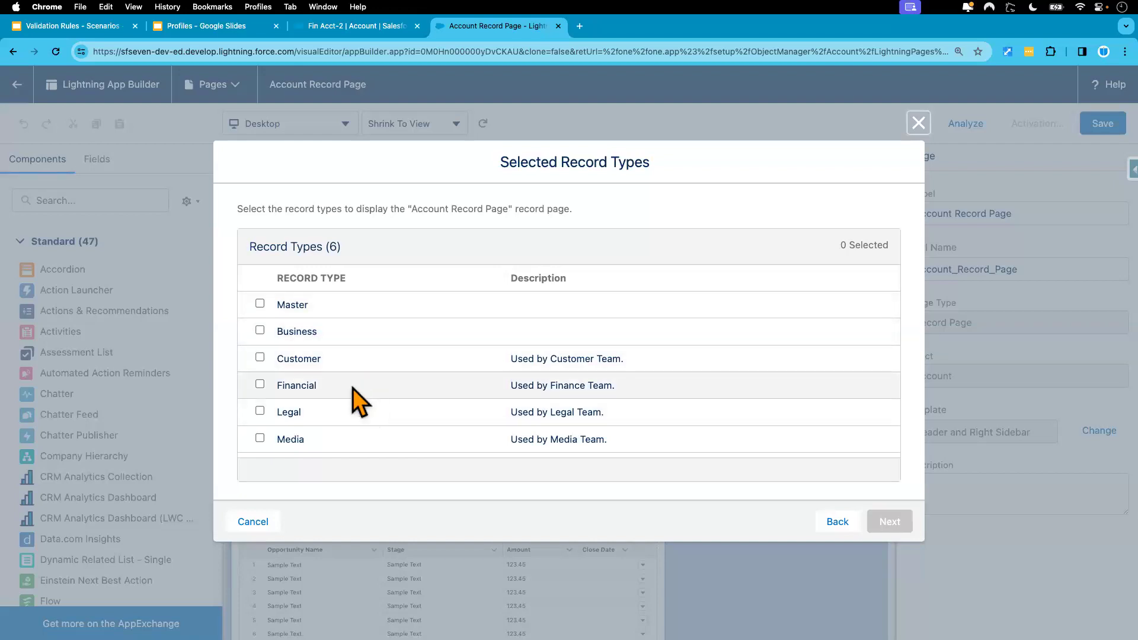
left_click(260, 331)
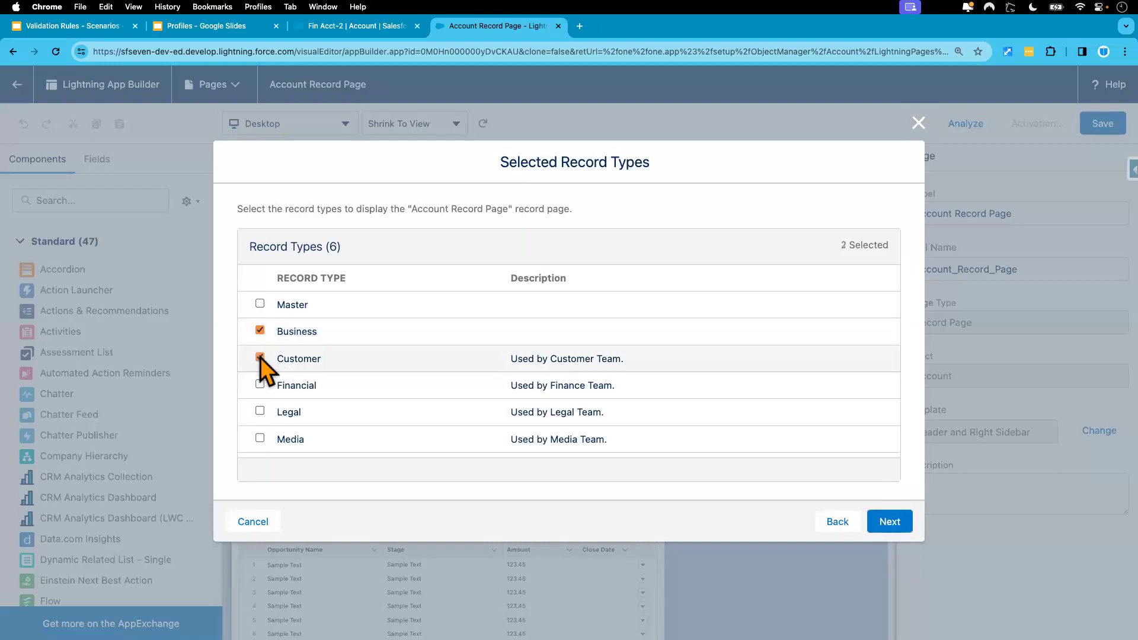
left_click(259, 384)
left_click(259, 411)
left_click(259, 438)
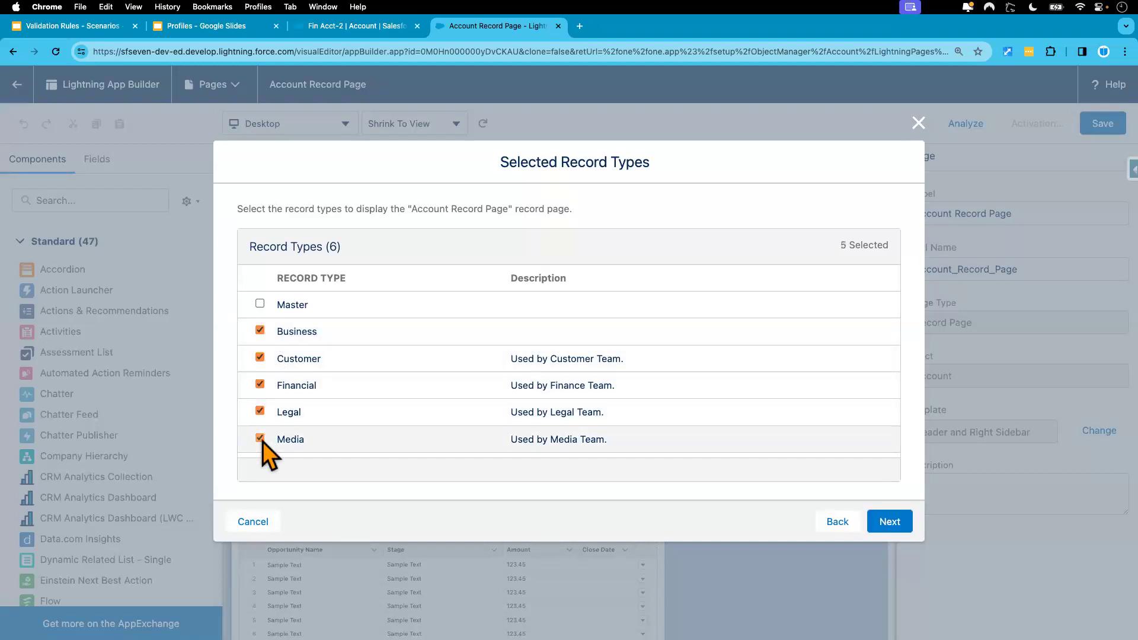
left_click(891, 521)
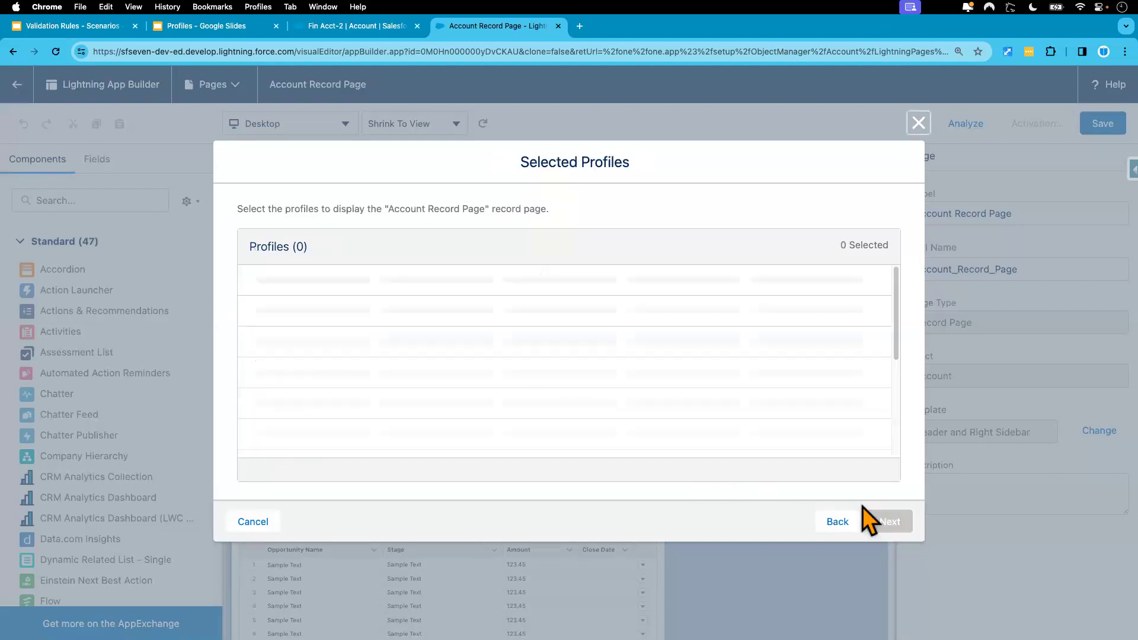
Step: Include the System Administrator and Custom: Standard User profiles
scroll(409, 384, "down", 8)
scroll(409, 384, "down", 5)
left_click(260, 415)
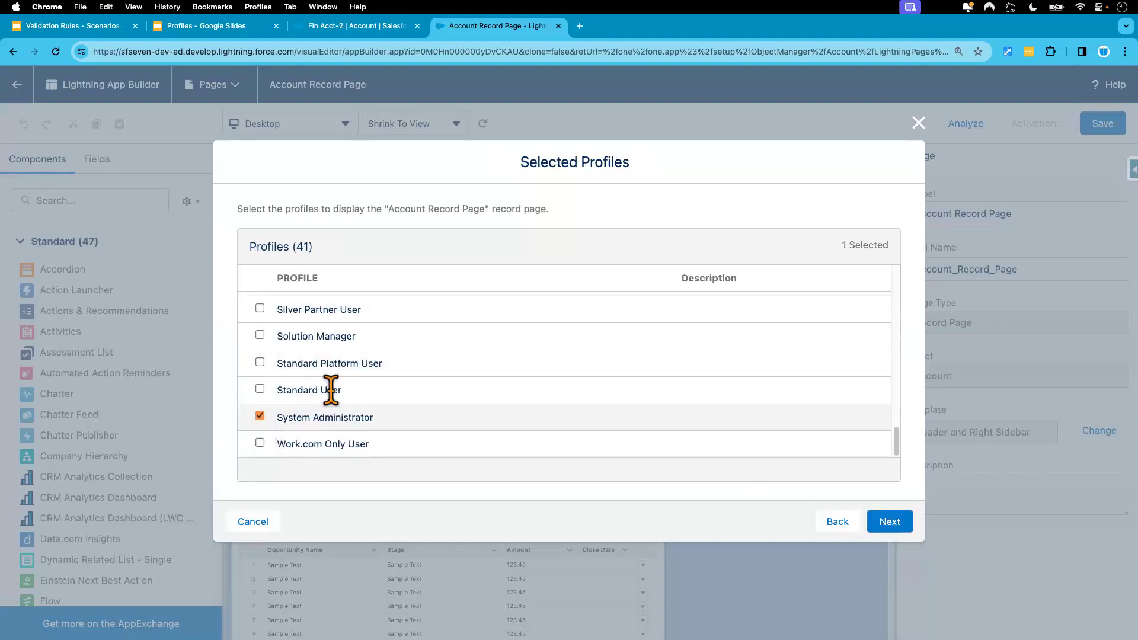
scroll(330, 389, "up", 8)
scroll(335, 379, "up", 6)
scroll(338, 403, "up", 4)
left_click(260, 404)
left_click(889, 522)
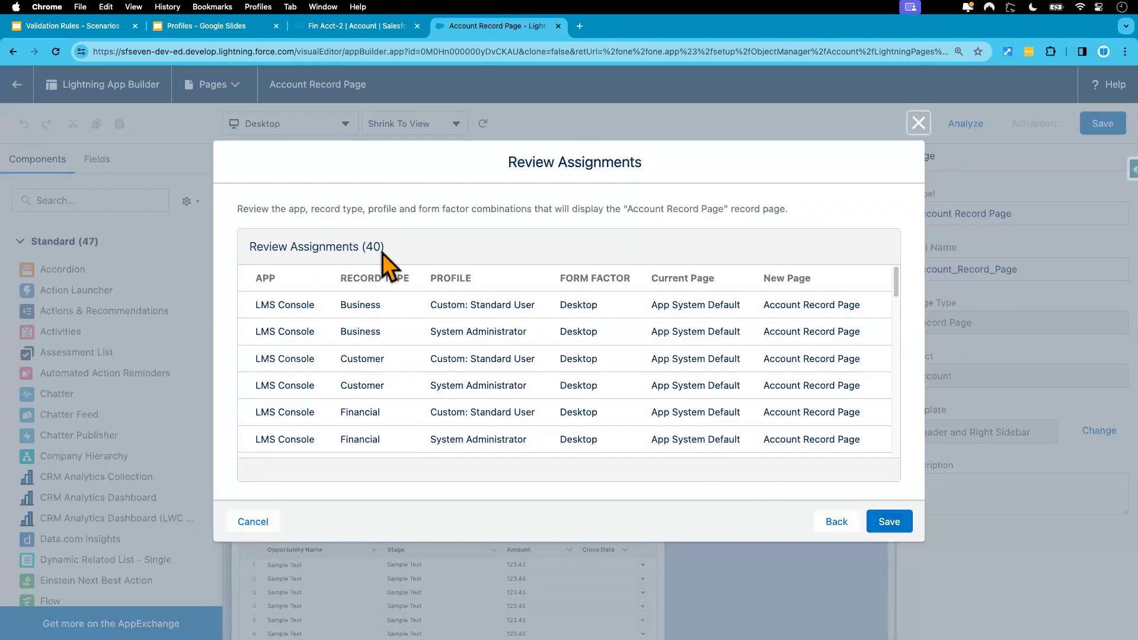
Step: Review the 40 desktop assignments and save the activation
scroll(462, 356, "down", 2)
scroll(469, 347, "up", 2)
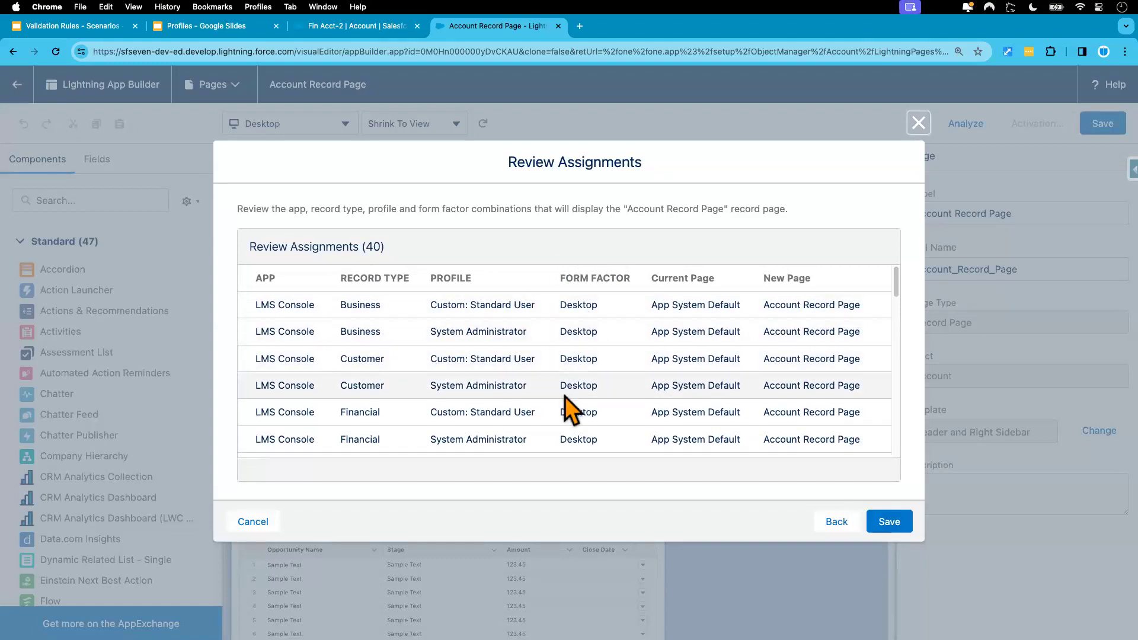
scroll(578, 418, "down", 1)
scroll(578, 421, "up", 1)
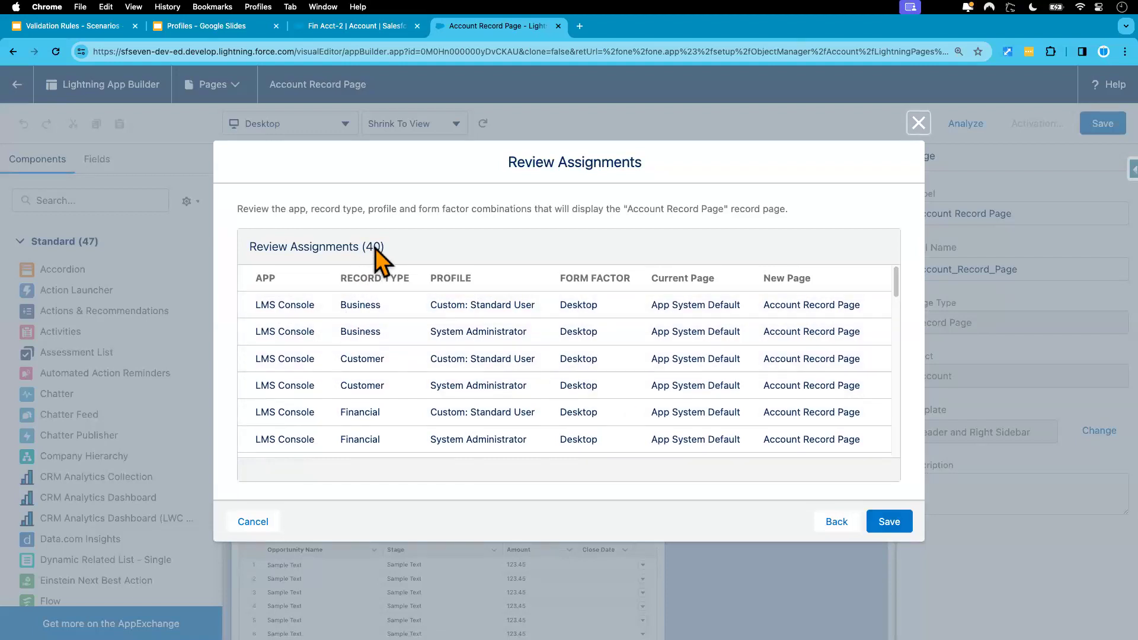
scroll(472, 376, "down", 15)
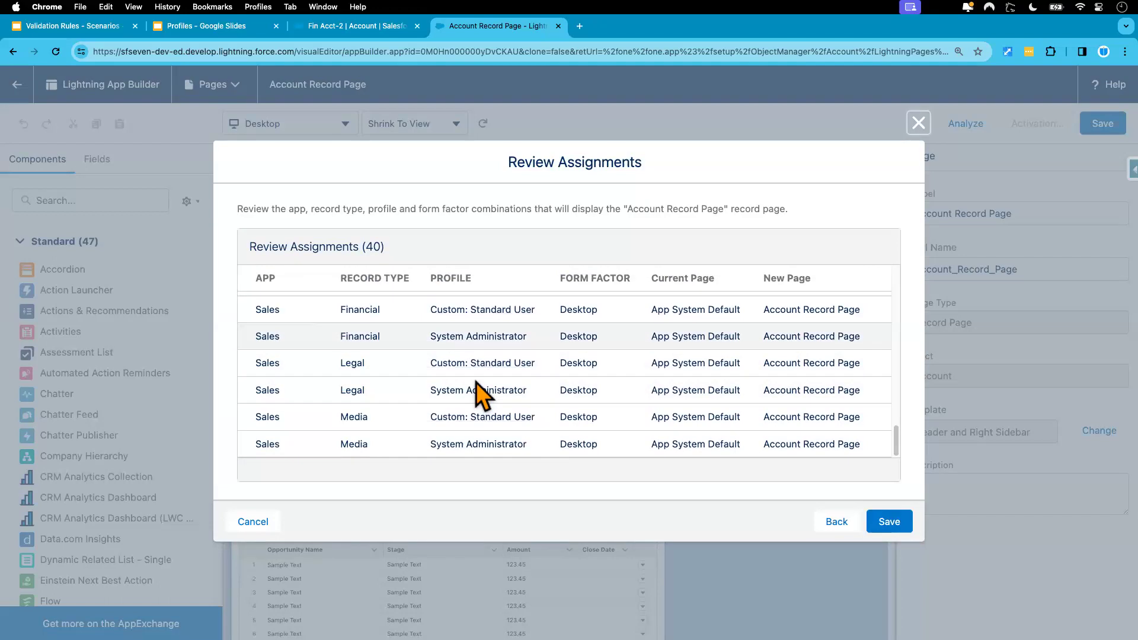
left_click(889, 522)
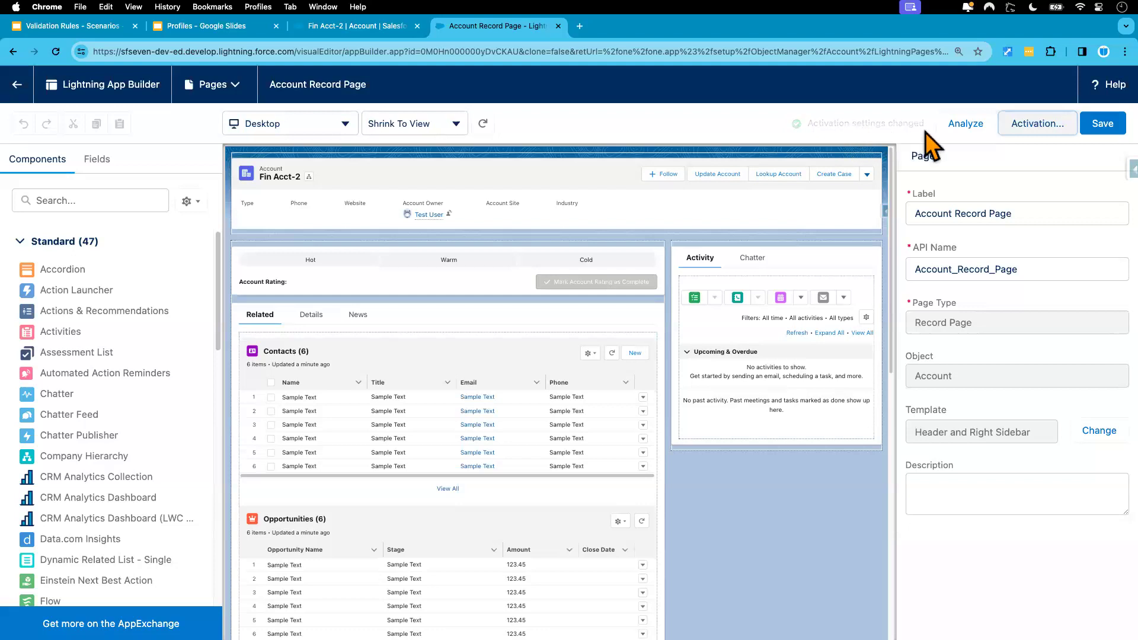
Step: Exit App Builder, reload Fin Acct-2 and view its Details, then go to the incognito window
left_click(18, 84)
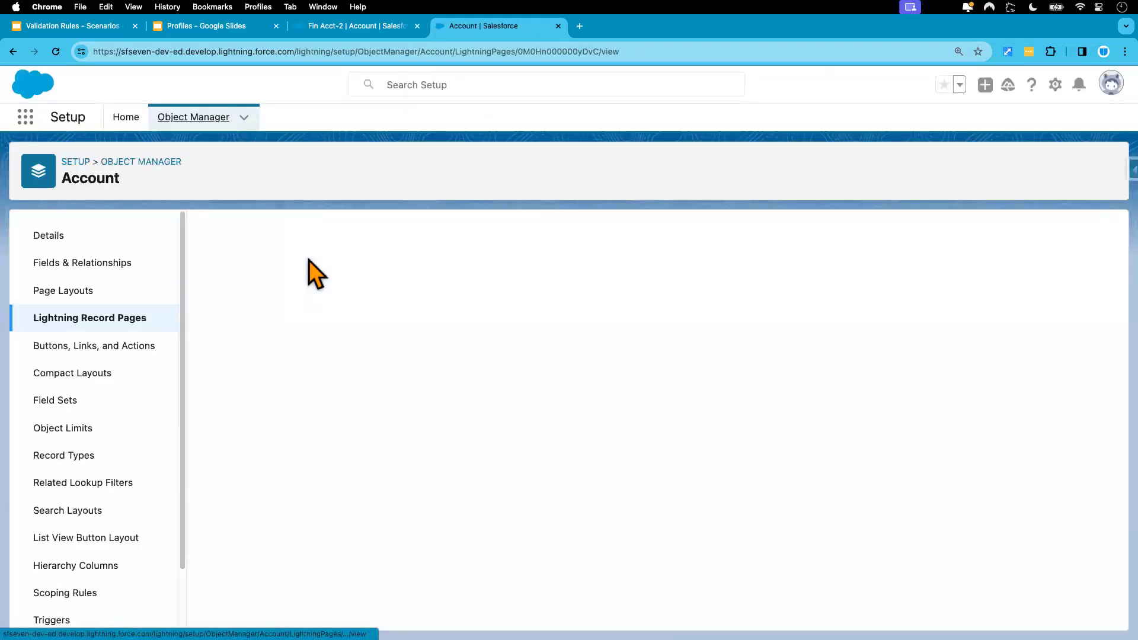
left_click(355, 29)
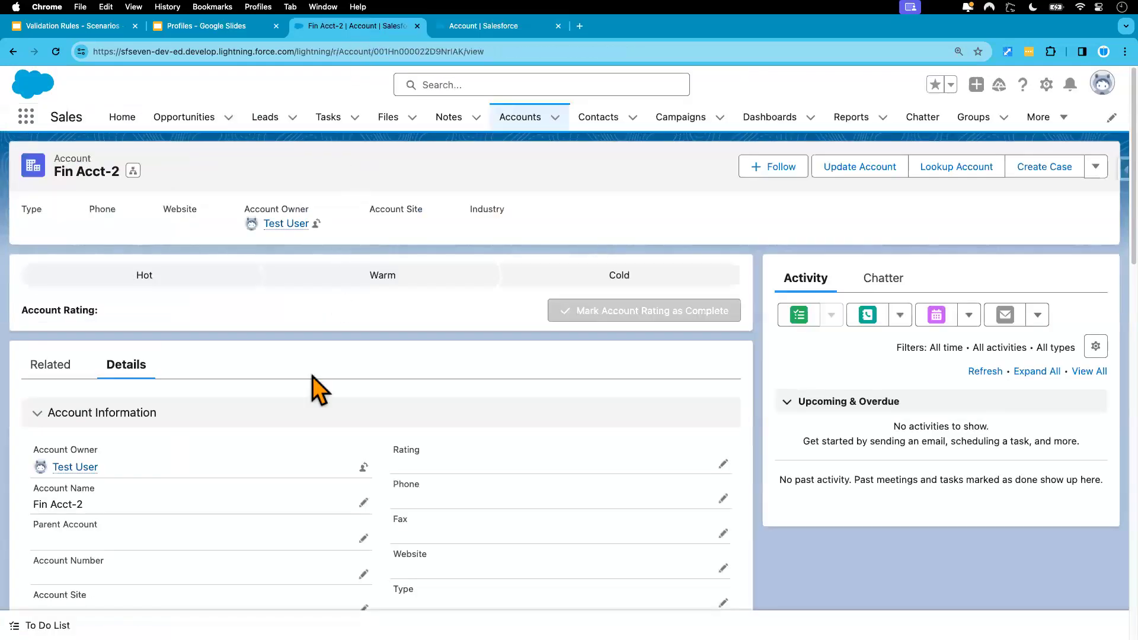
scroll(311, 376, "down", 12)
scroll(312, 376, "up", 10)
left_click(57, 52)
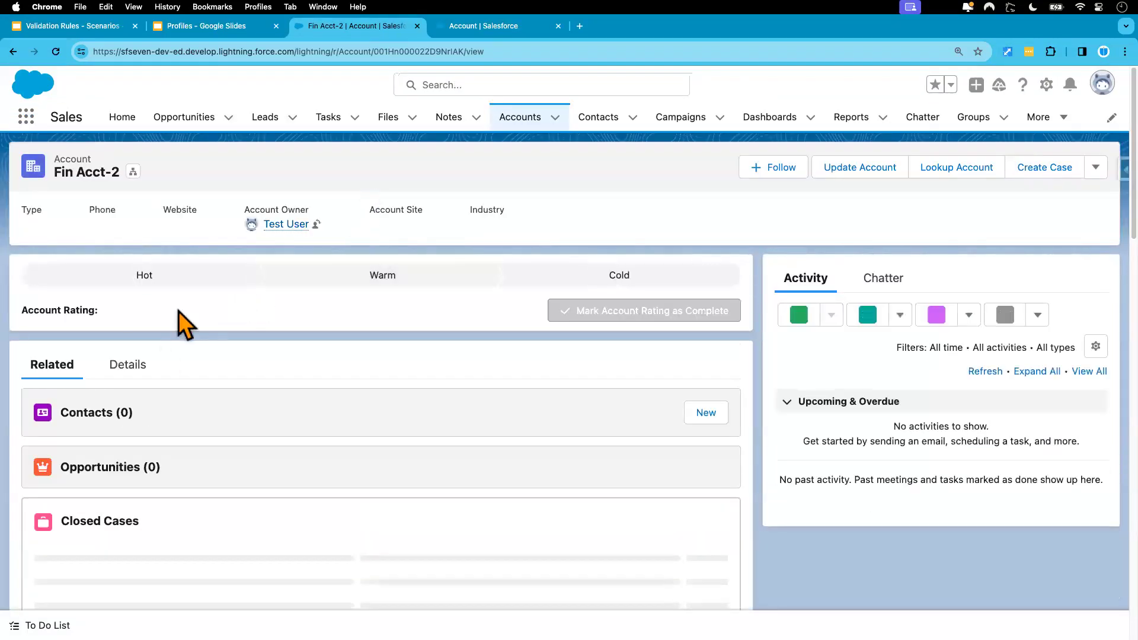
left_click(126, 364)
scroll(338, 437, "down", 10)
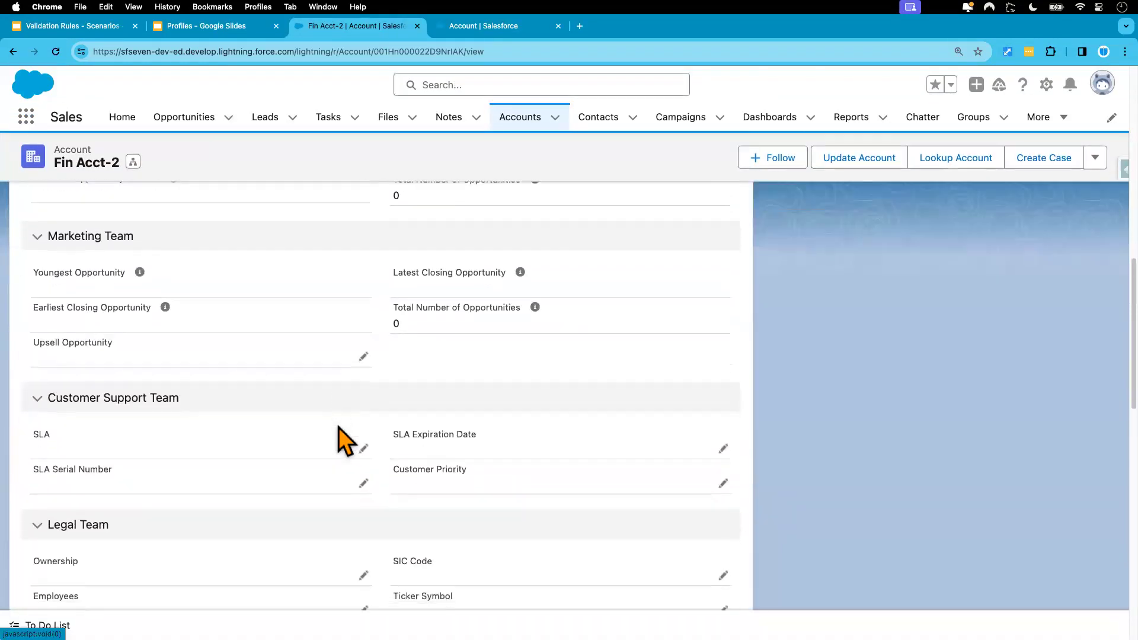
key("ctrl+Right")
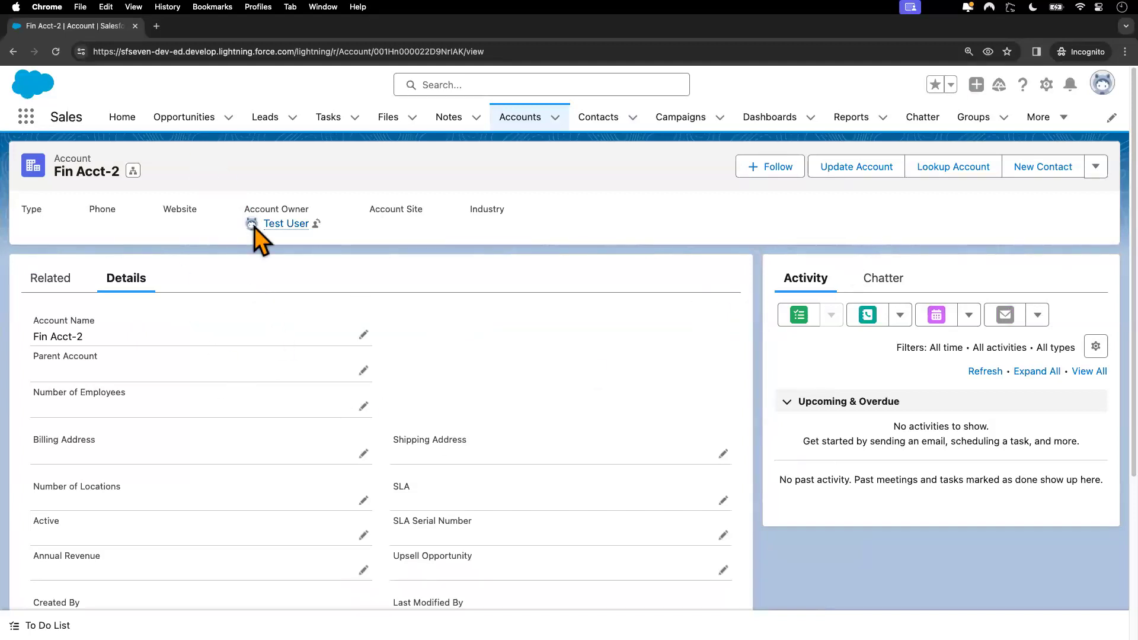
Step: Reload Fin Acct-2 as the test user and scroll through its Details
left_click(56, 51)
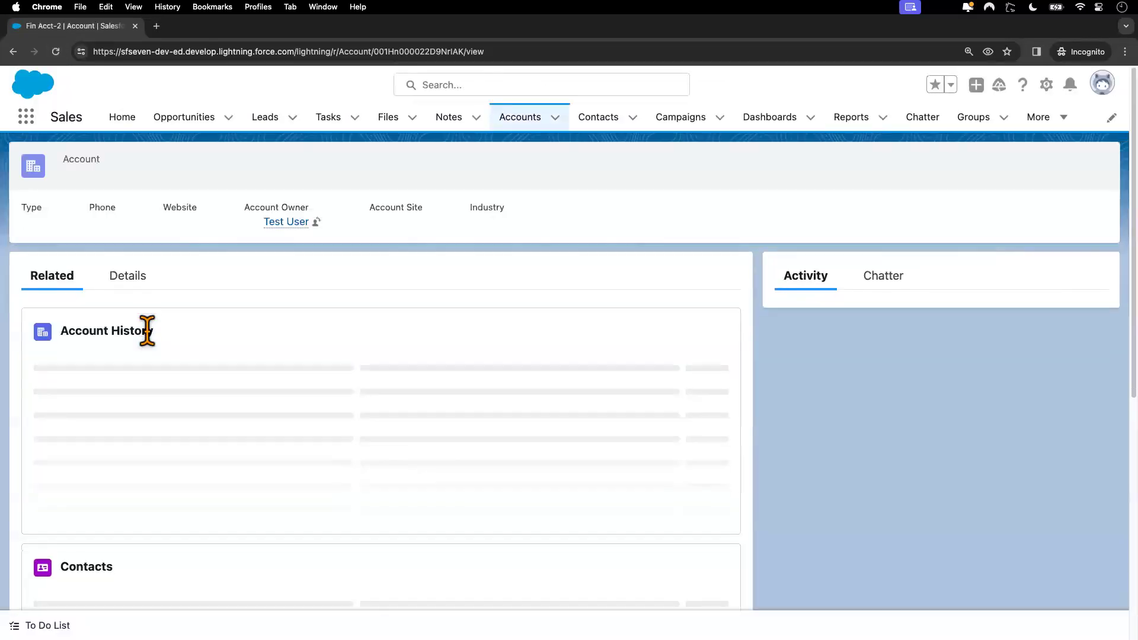
left_click(124, 281)
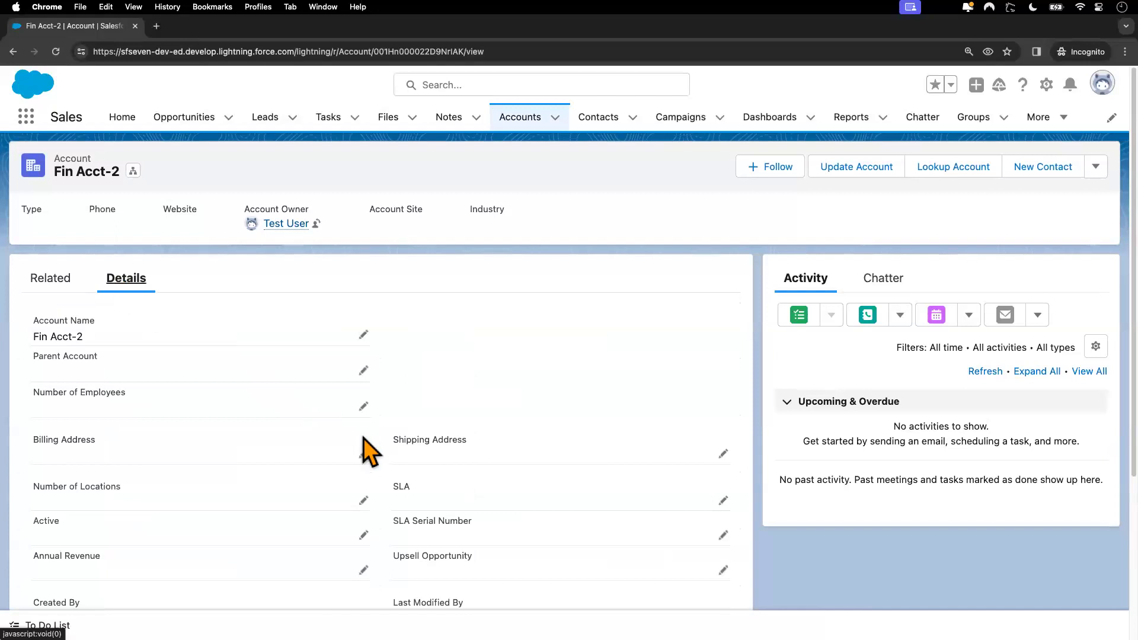
scroll(368, 445, "down", 4)
scroll(366, 441, "up", 4)
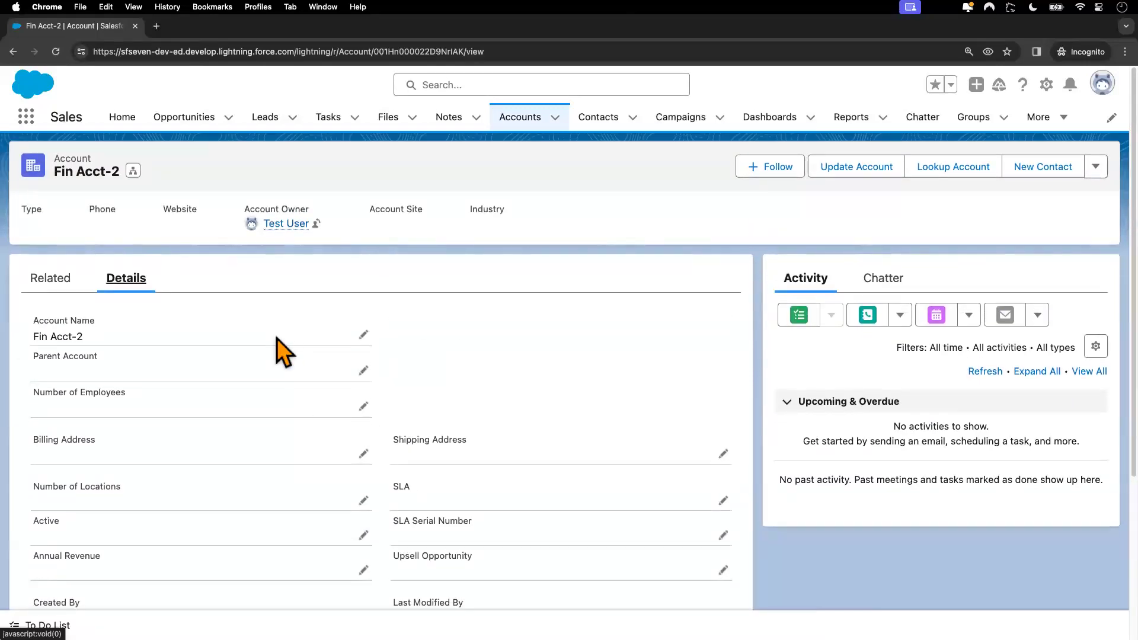
scroll(276, 432, "down", 4)
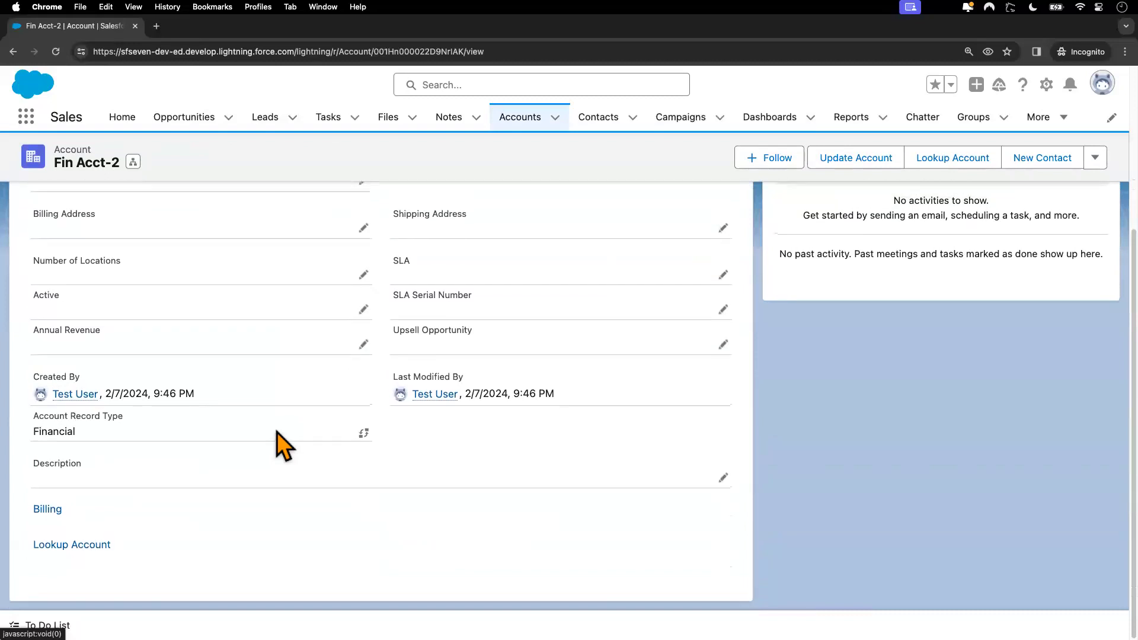
Step: Switch display density to Compact, refresh, and check the sectioned Details layout
left_click(1100, 95)
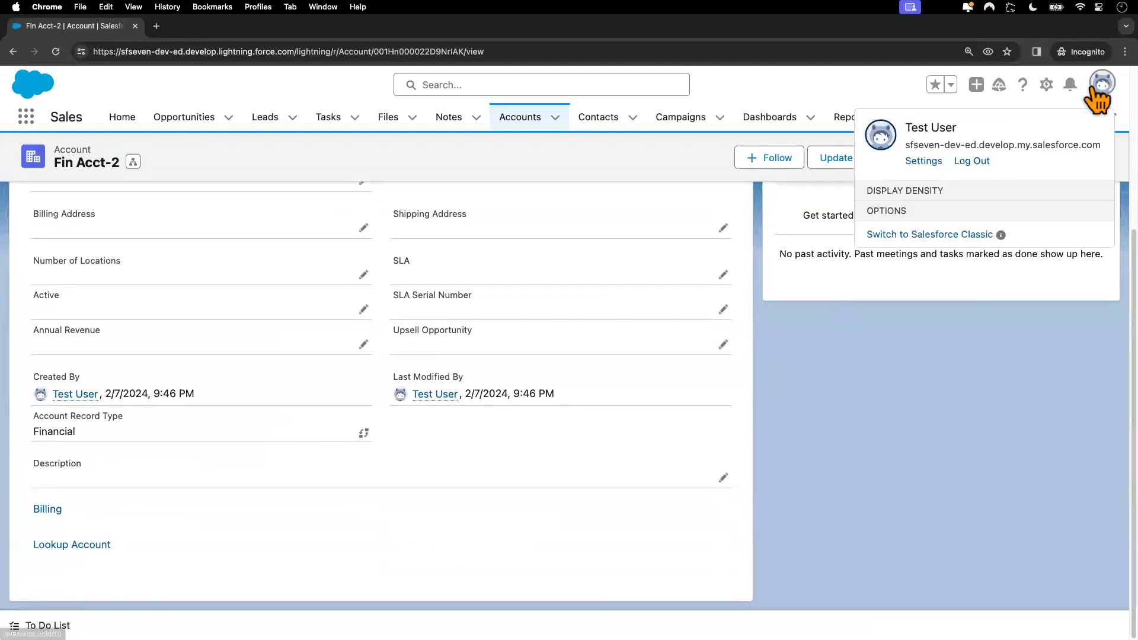
left_click(903, 246)
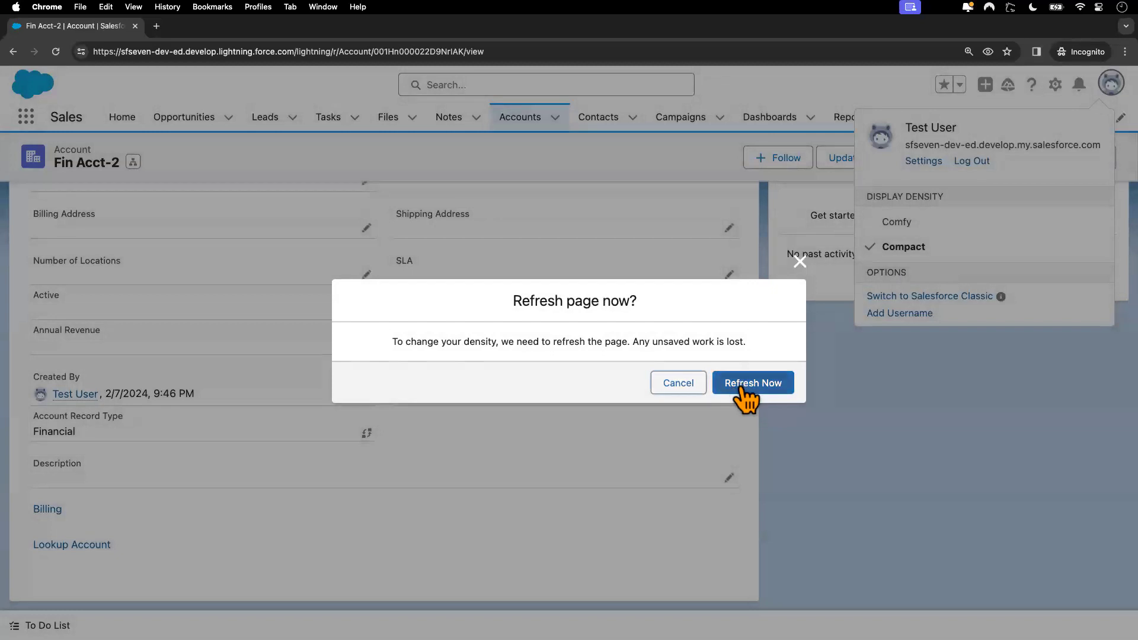
left_click(735, 388)
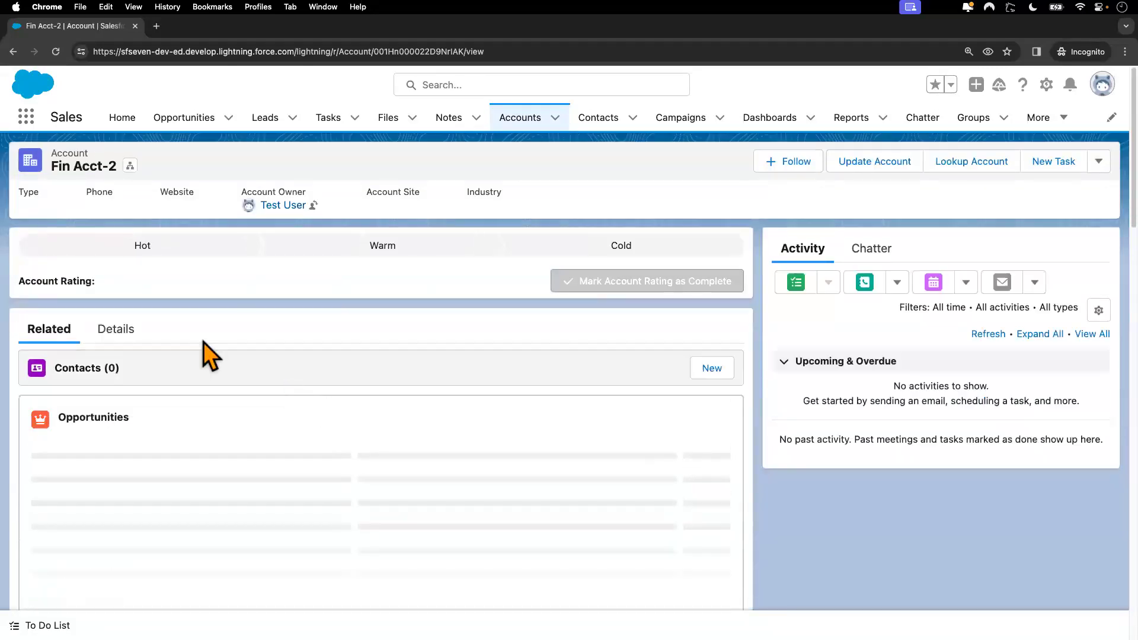
left_click(125, 331)
scroll(279, 405, "down", 5)
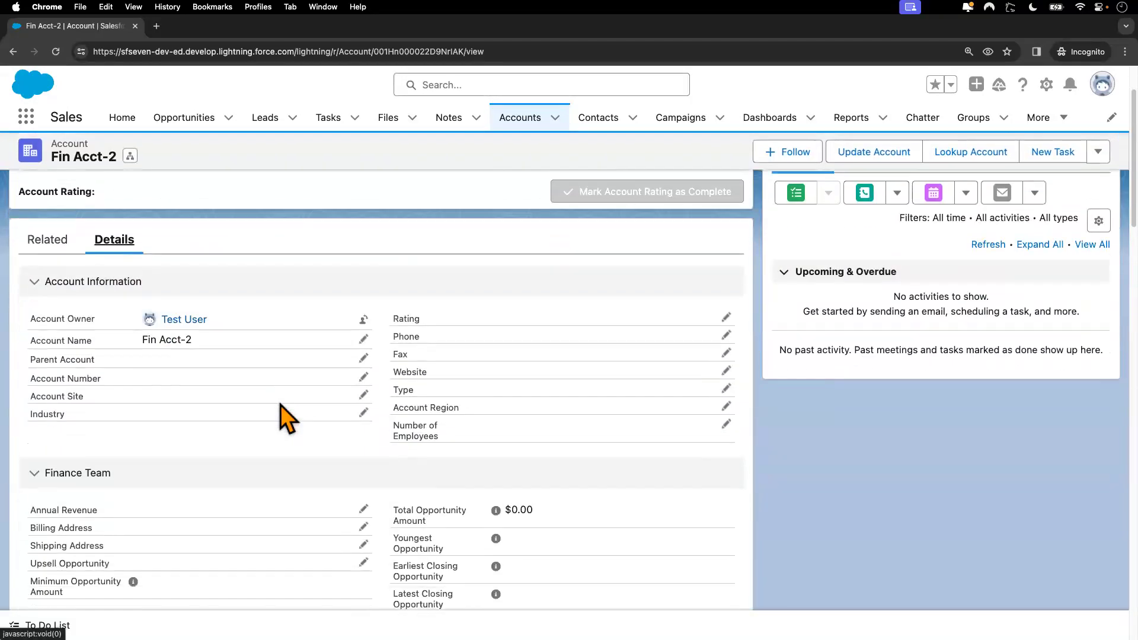
scroll(331, 391, "down", 10)
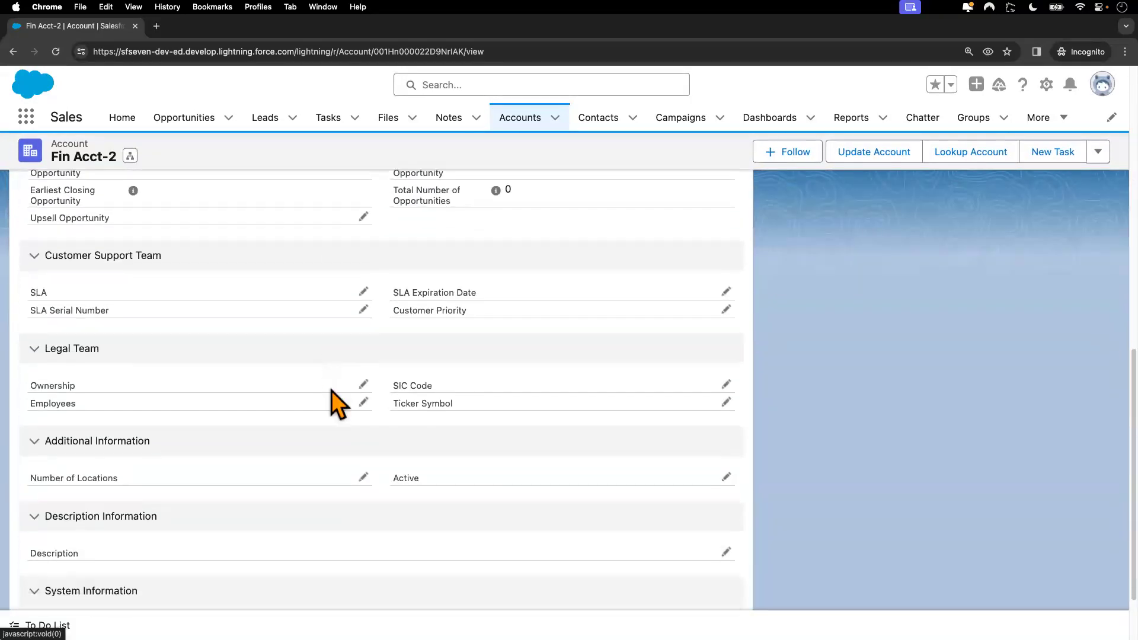
scroll(332, 390, "up", 10)
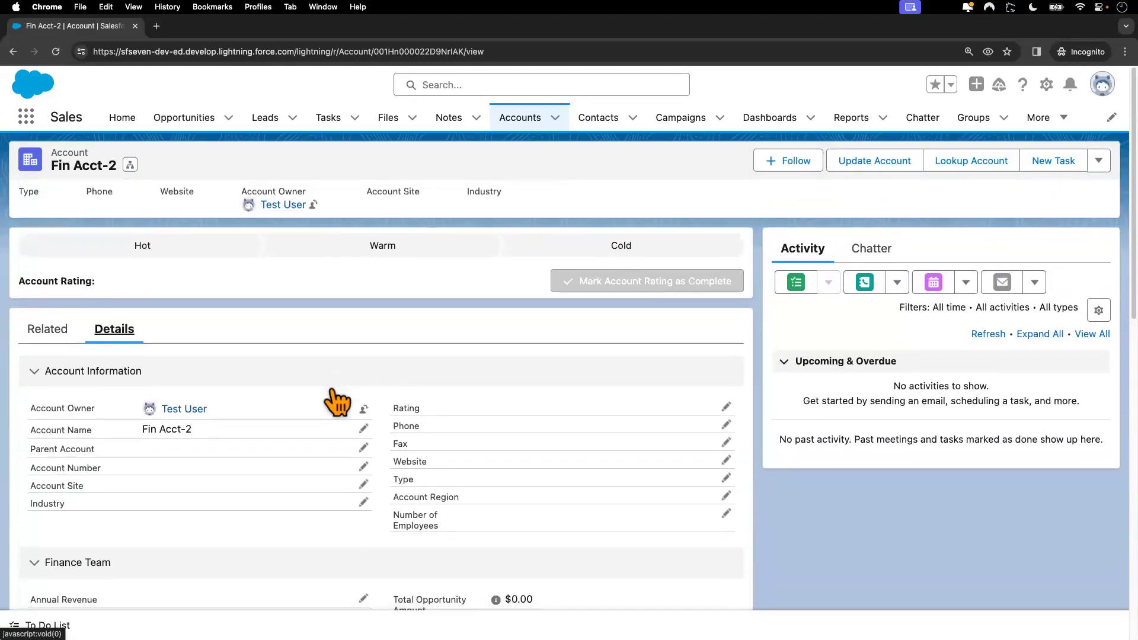